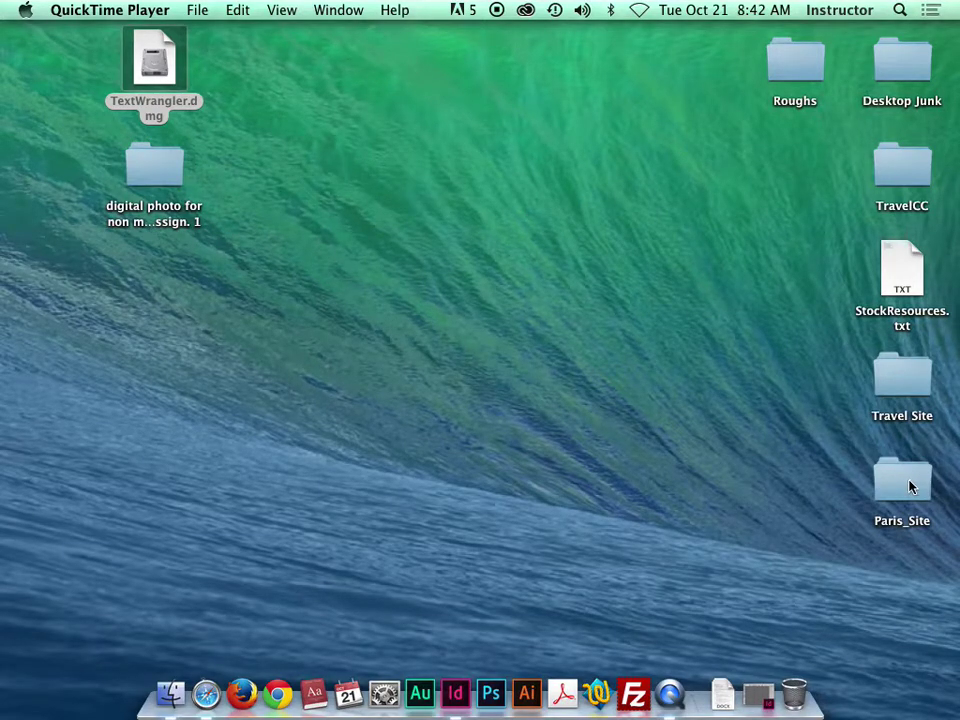
Open the templates folder in Paris_Site and preview wireframe_travelsite.jpg at a larger size.
{"action": "double_click", "coordinate": [910, 487]}
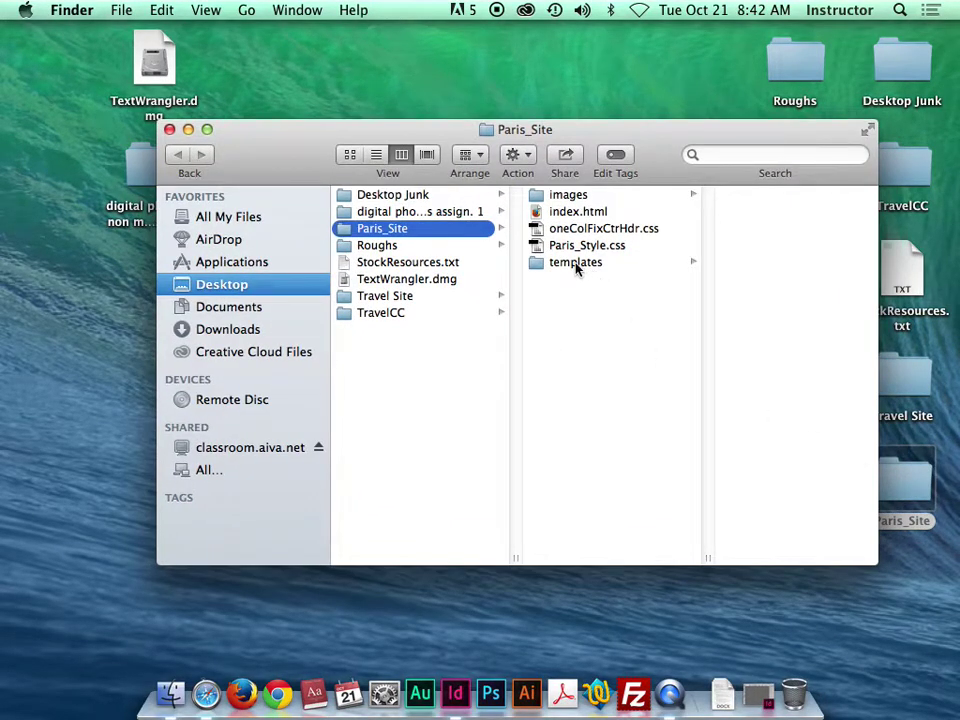
{"action": "left_click", "coordinate": [577, 264]}
{"action": "left_click_drag", "start_coordinate": [647, 165], "coordinate": [561, 141]}
{"action": "left_click", "coordinate": [667, 230]}
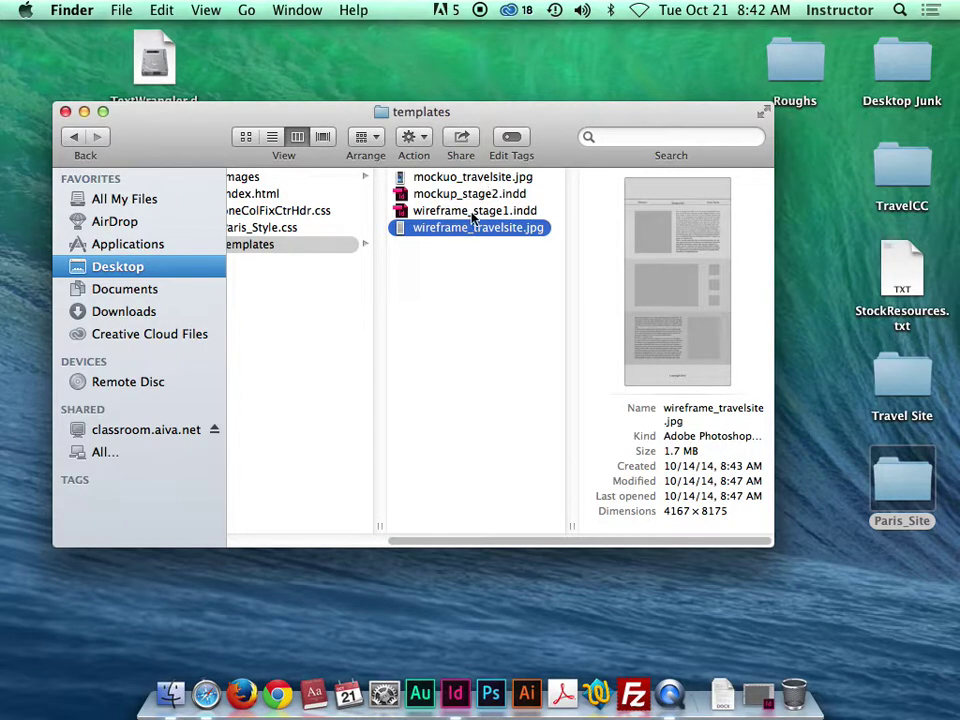
{"action": "key", "text": "space"}
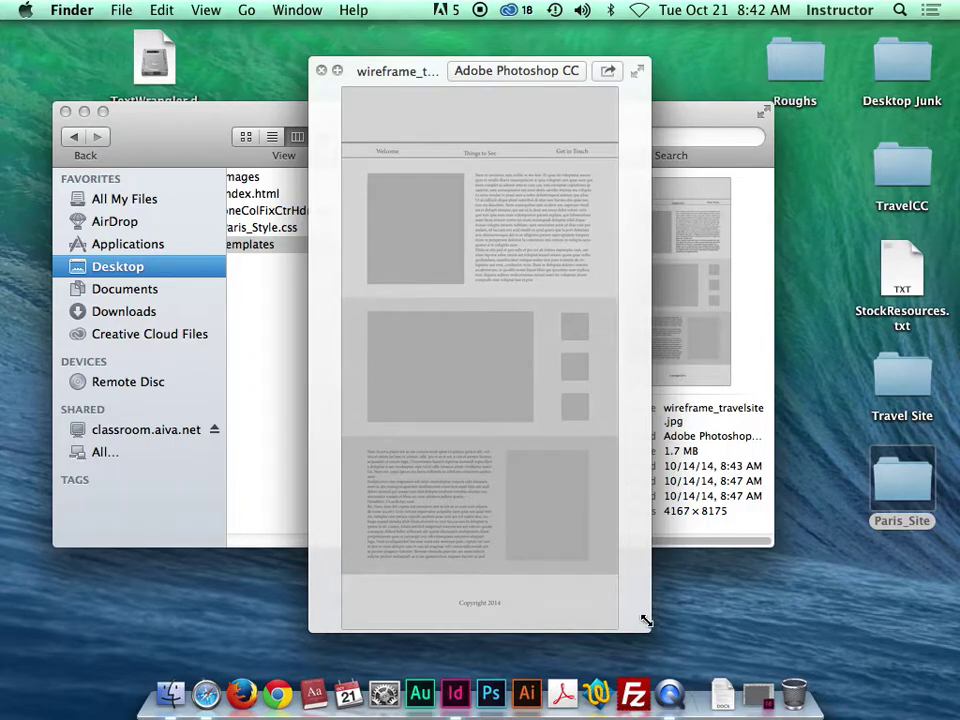
{"action": "left_click_drag", "start_coordinate": [646, 622], "coordinate": [828, 678]}
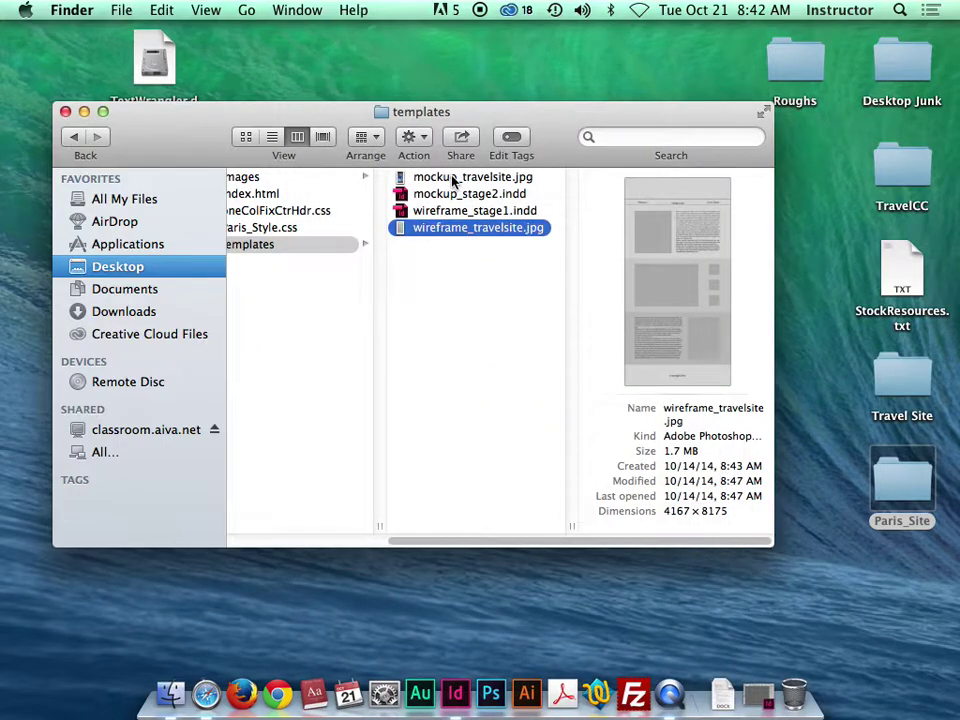
Preview mockuo_travelsite.jpg enlarged, then close the preview and clear the selection.
{"action": "left_click", "coordinate": [453, 178]}
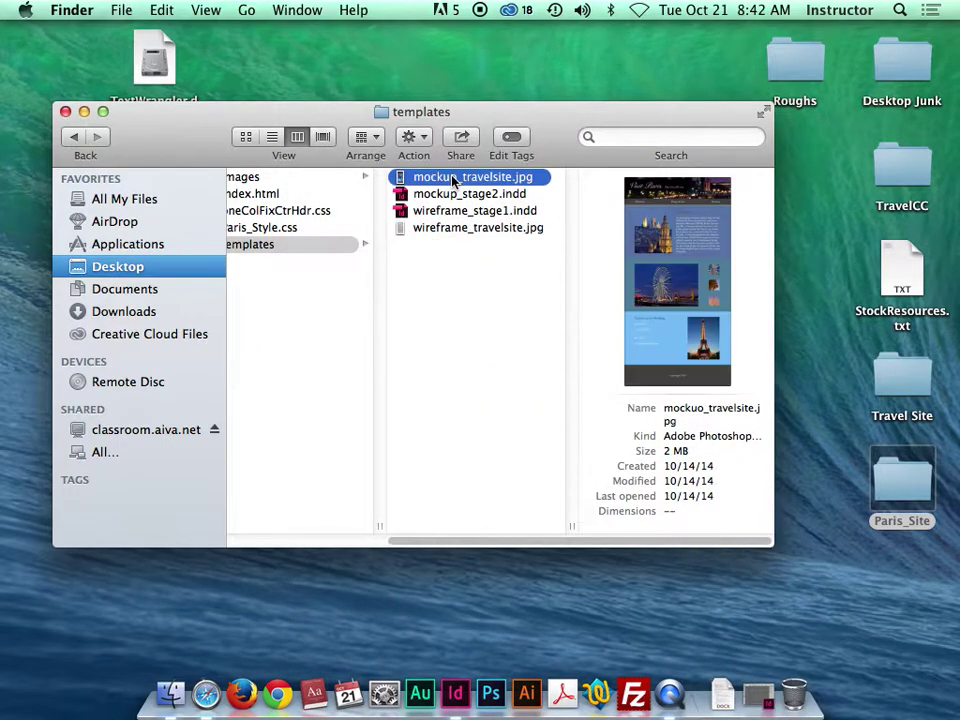
{"action": "key", "text": "space"}
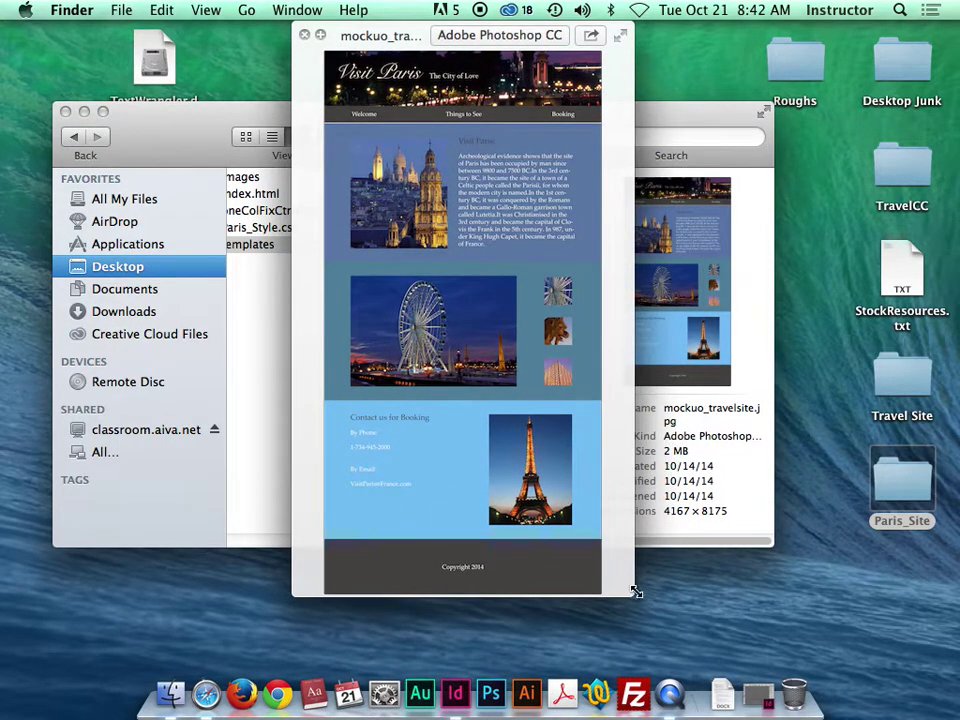
{"action": "left_click_drag", "start_coordinate": [636, 592], "coordinate": [740, 641]}
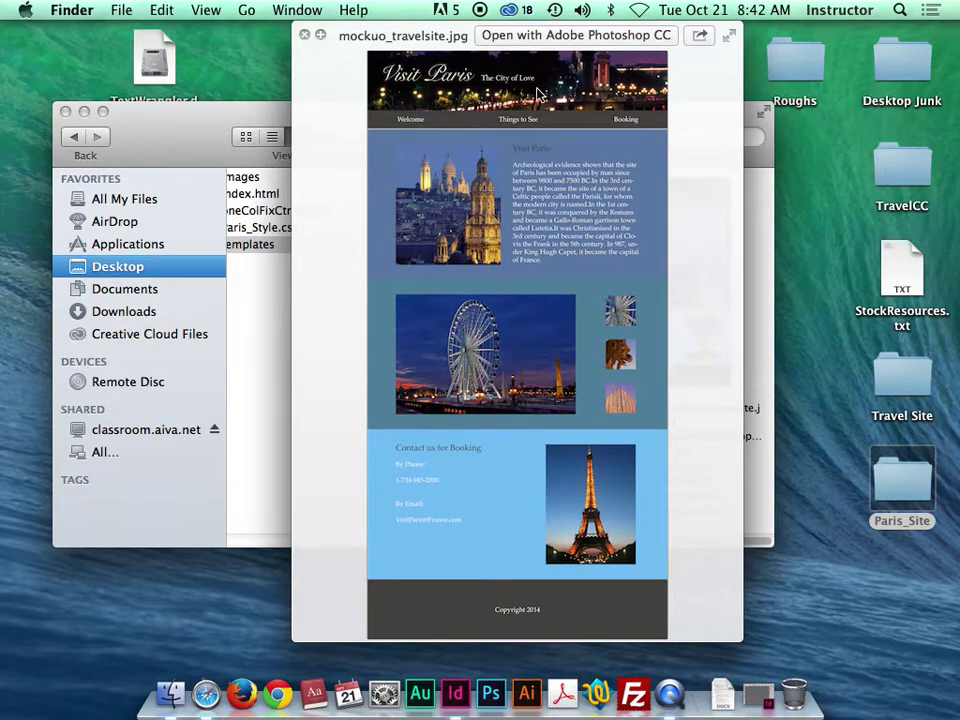
{"action": "left_click", "coordinate": [305, 36]}
{"action": "left_click", "coordinate": [448, 293]}
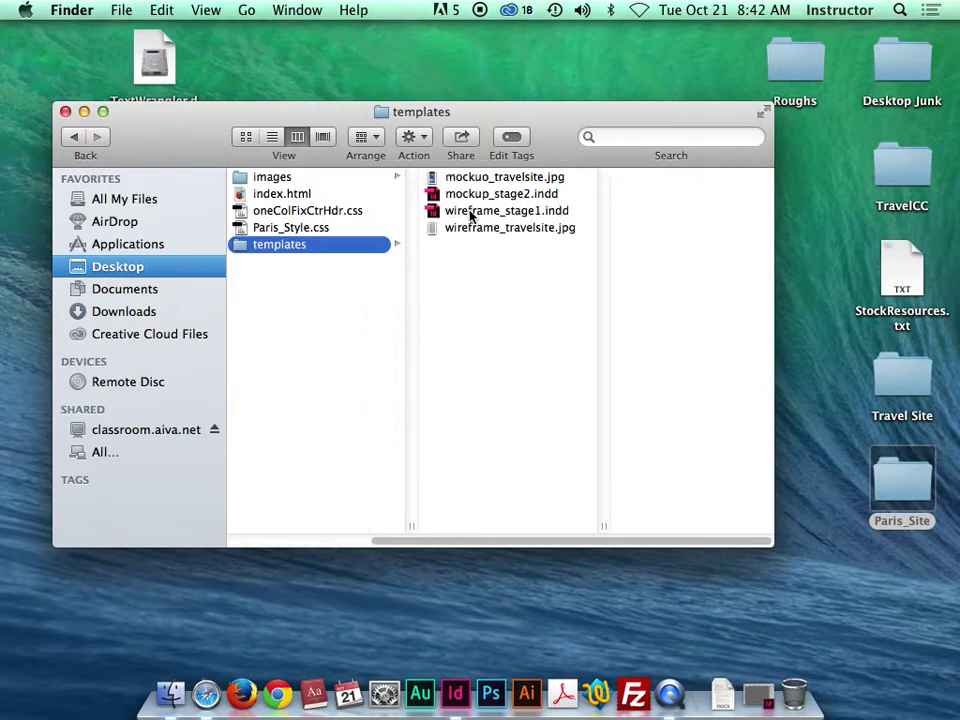
Open wireframe_stage1.indd in InDesign, then select and deselect its 1000×200 px header frame.
{"action": "double_click", "coordinate": [437, 212]}
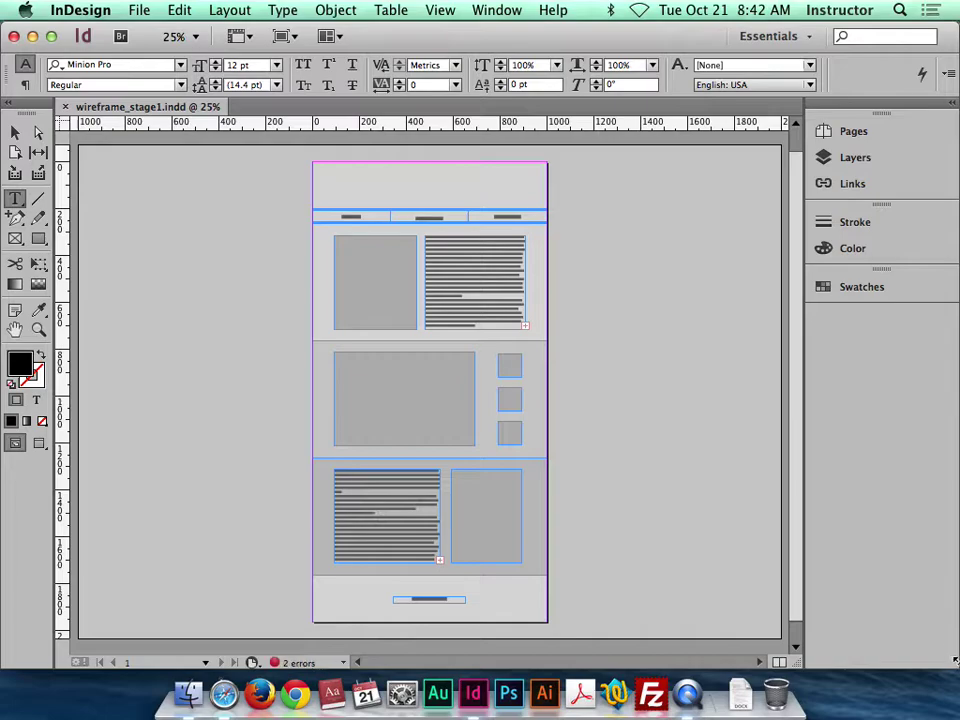
{"action": "left_click_drag", "start_coordinate": [955, 662], "coordinate": [530, 643]}
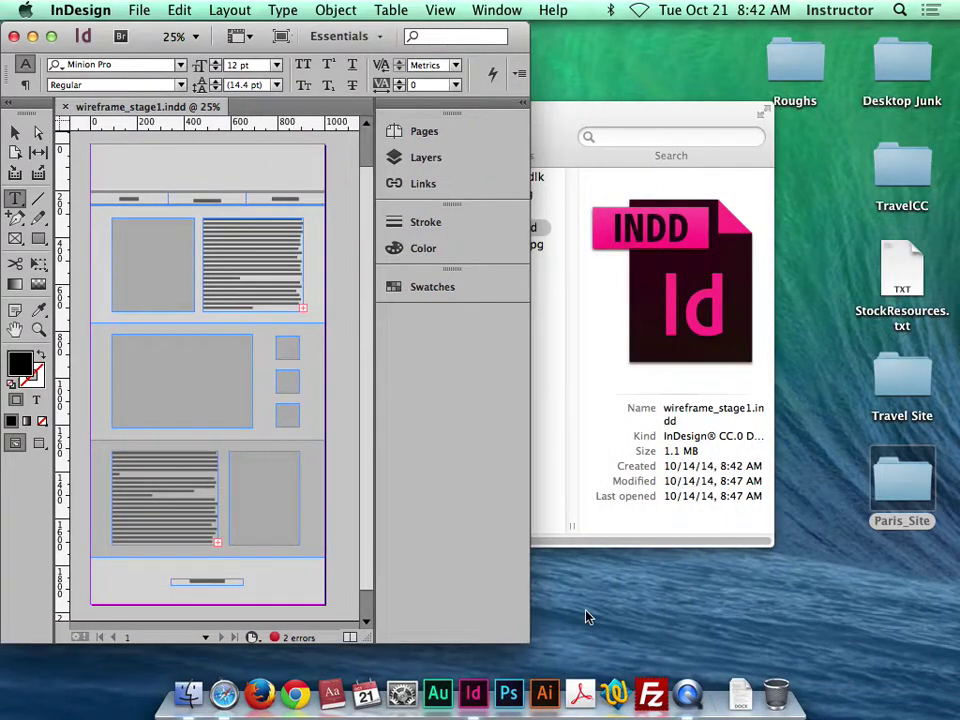
{"action": "left_click", "coordinate": [13, 134]}
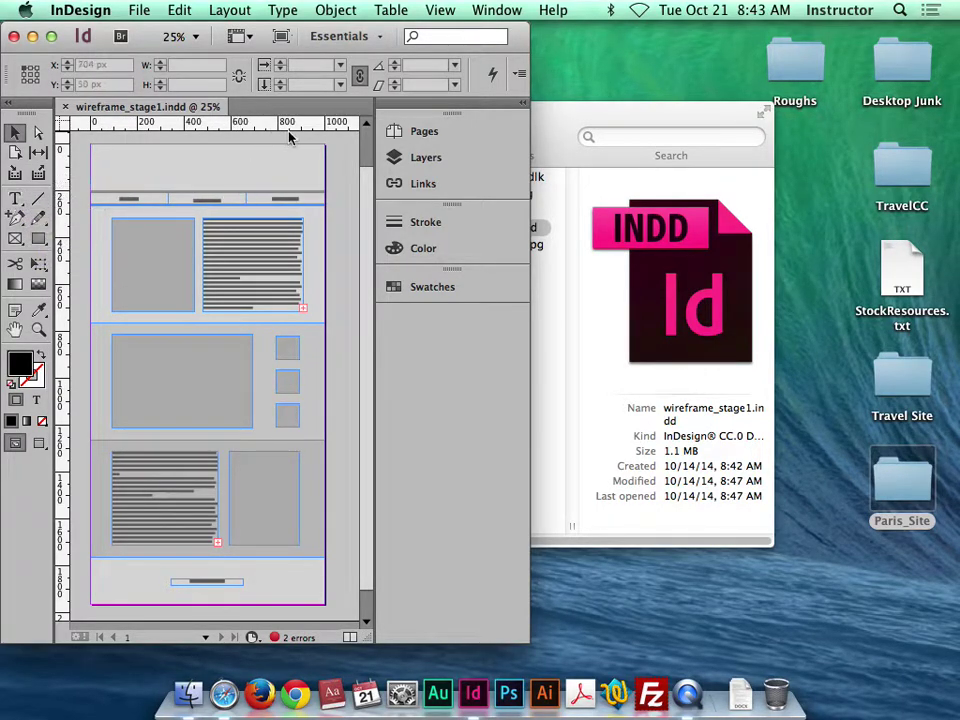
{"action": "left_click", "coordinate": [214, 161]}
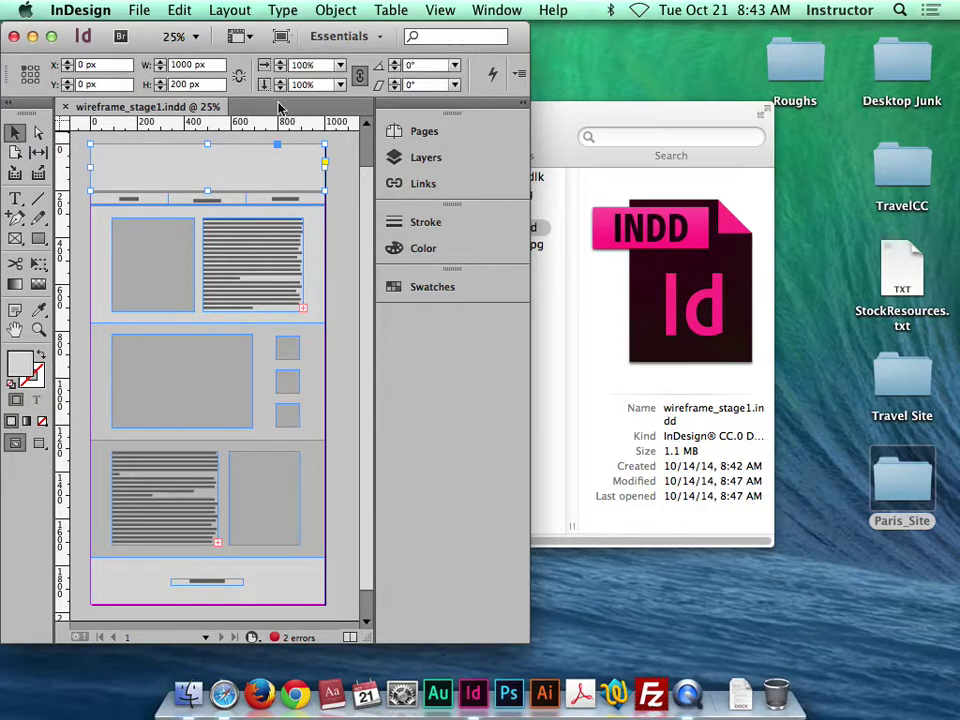
{"action": "left_click", "coordinate": [337, 220]}
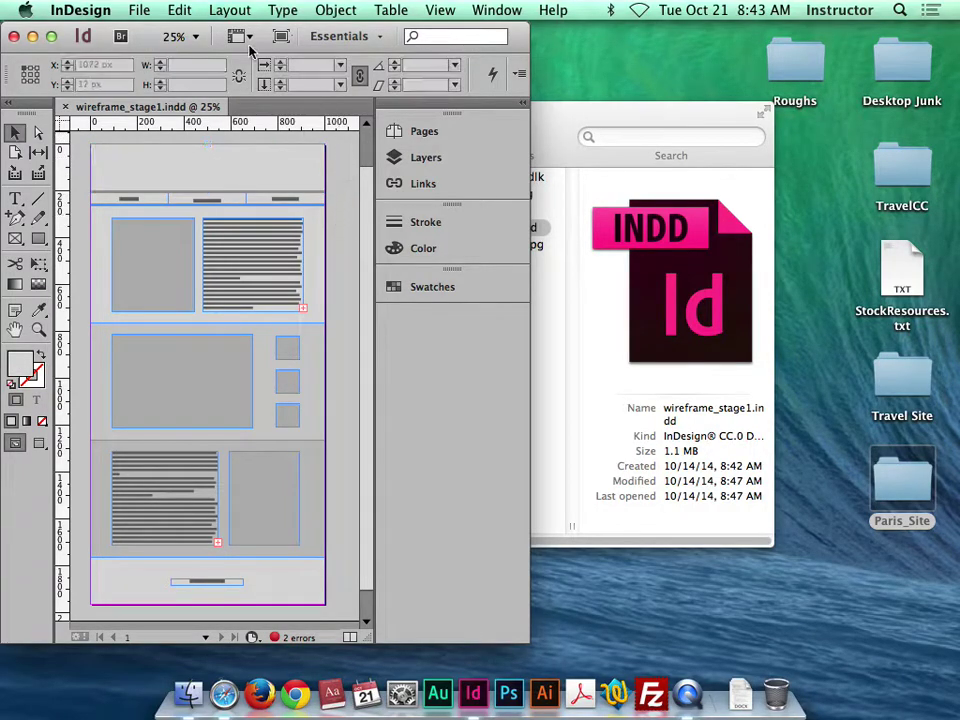
Start a new InDesign document with its intent set to Web.
{"action": "left_click", "coordinate": [84, 14]}
{"action": "mouse_move", "coordinate": [152, 32]}
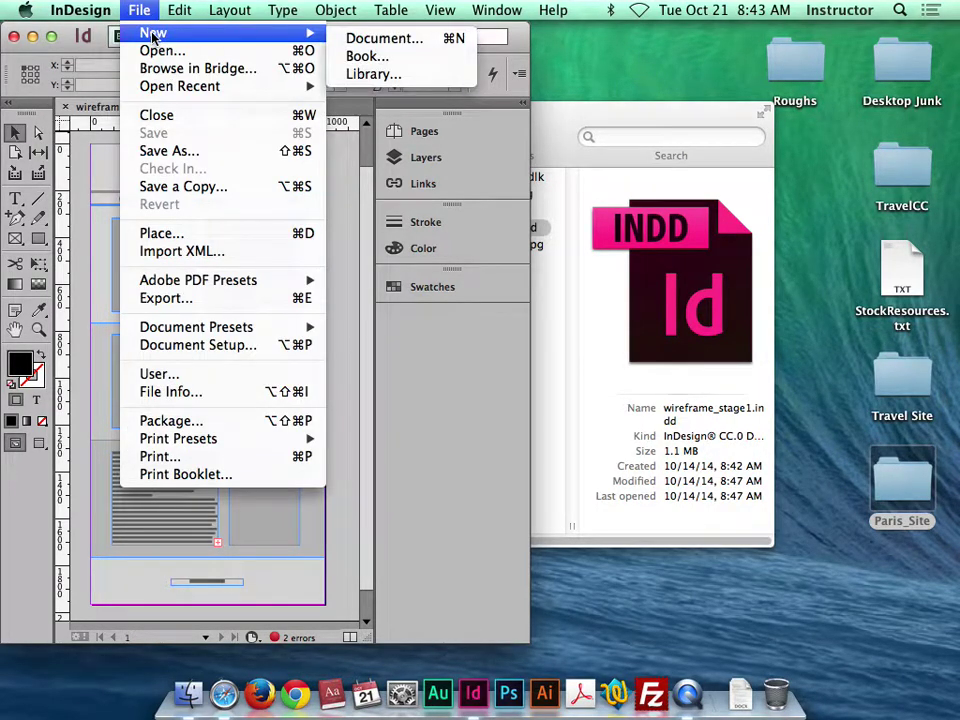
{"action": "left_click", "coordinate": [350, 42]}
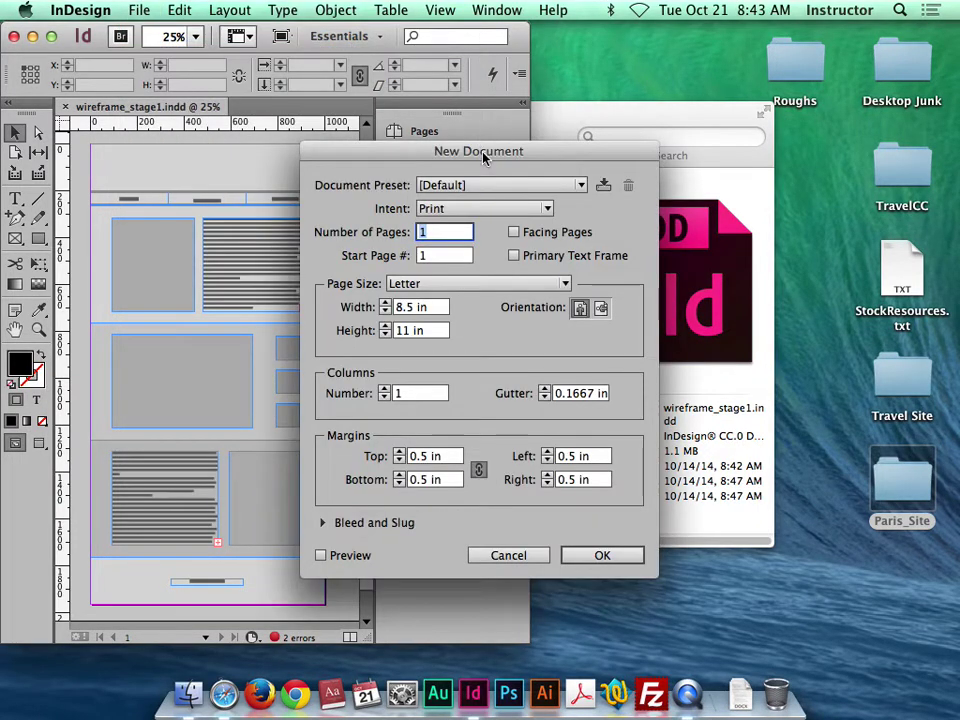
{"action": "left_click_drag", "start_coordinate": [485, 157], "coordinate": [615, 138]}
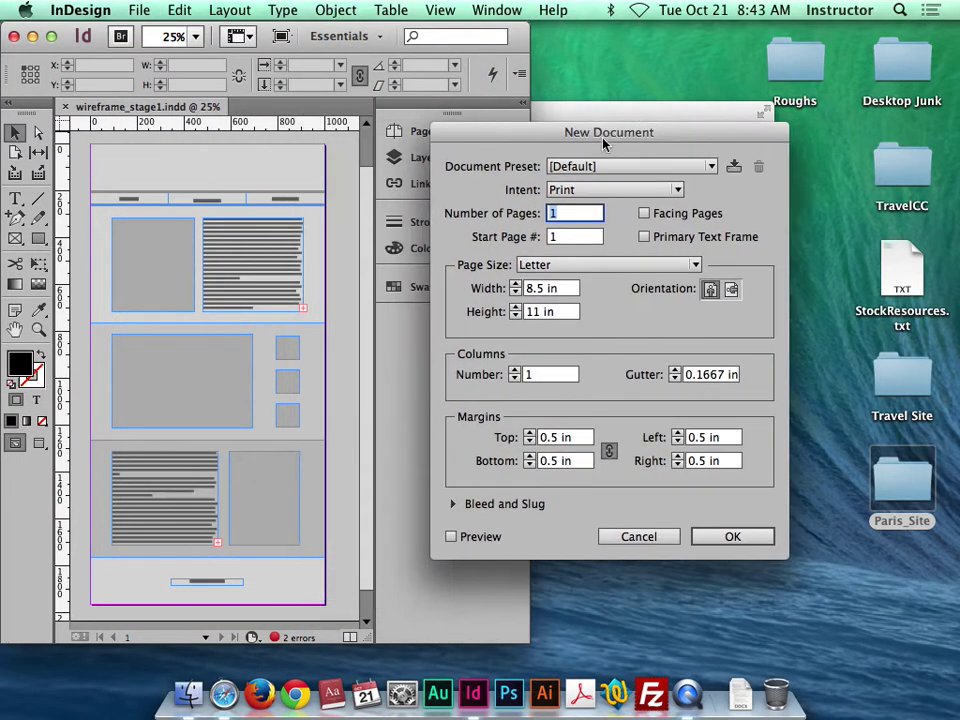
{"action": "left_click", "coordinate": [616, 192]}
{"action": "left_click", "coordinate": [611, 228]}
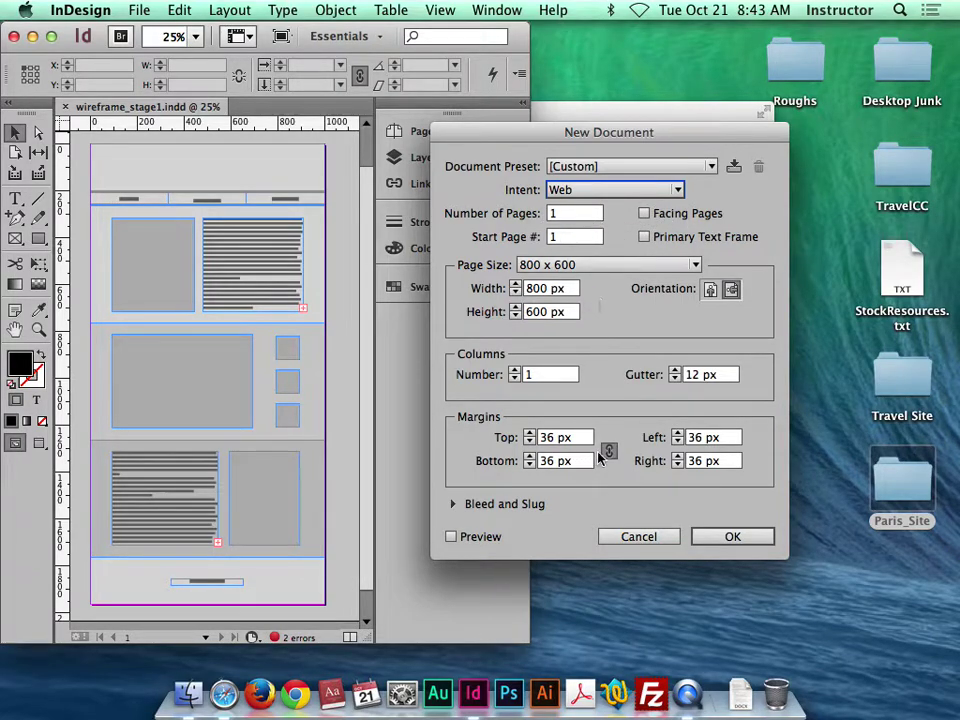
Set the page to 1000 px wide and 2000 px tall, with all linked margins at 0 px.
{"action": "left_click", "coordinate": [573, 288]}
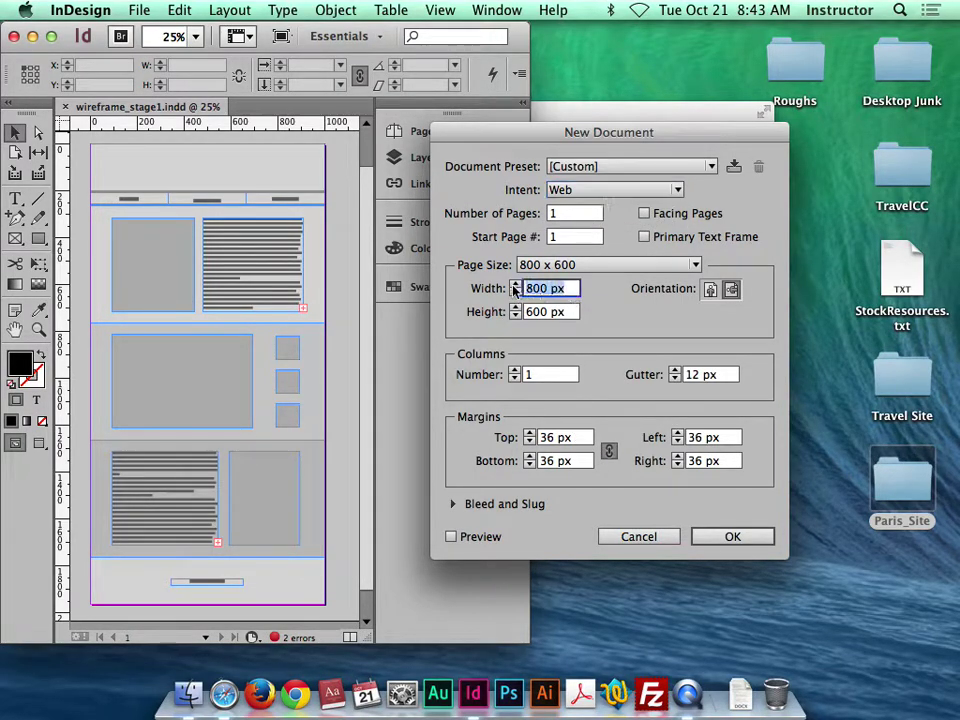
{"action": "type", "text": "1000"}
{"action": "left_click", "coordinate": [574, 311]}
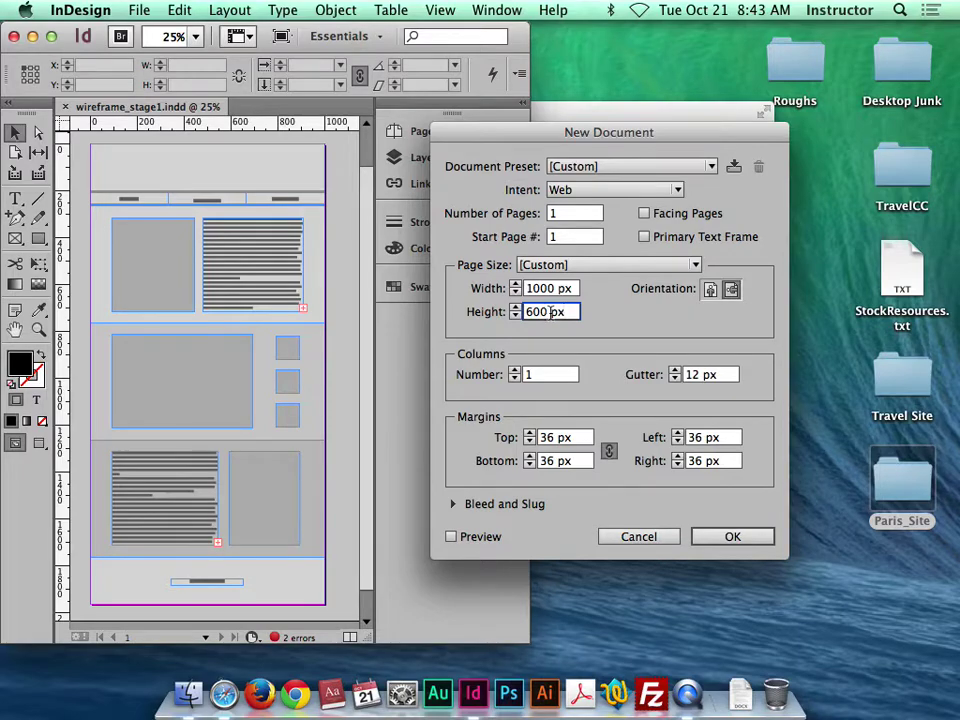
{"action": "left_click_drag", "start_coordinate": [550, 312], "coordinate": [524, 312]}
{"action": "left_click", "coordinate": [543, 312]}
{"action": "double_click", "coordinate": [545, 311]}
{"action": "type", "text": "2000"}
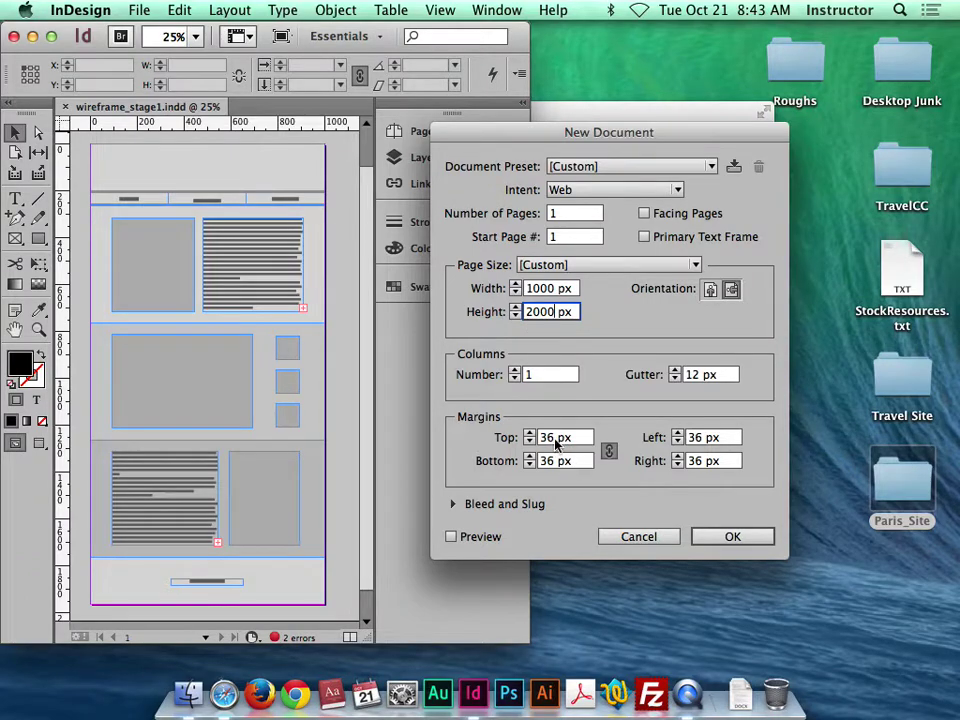
{"action": "double_click", "coordinate": [550, 440]}
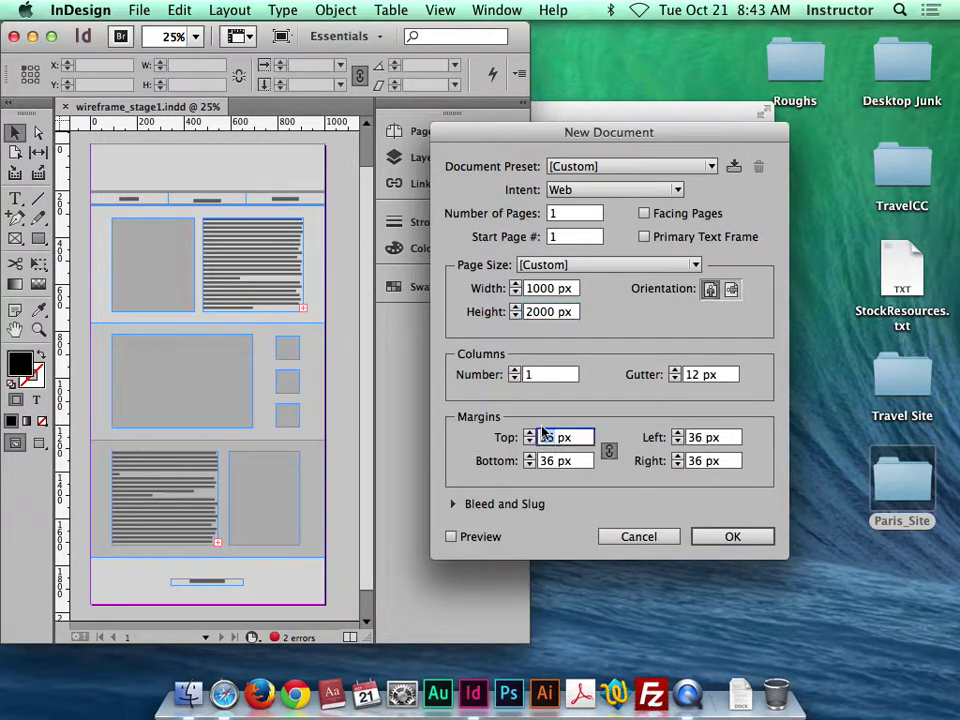
{"action": "type", "text": "0"}
{"action": "left_click", "coordinate": [557, 461]}
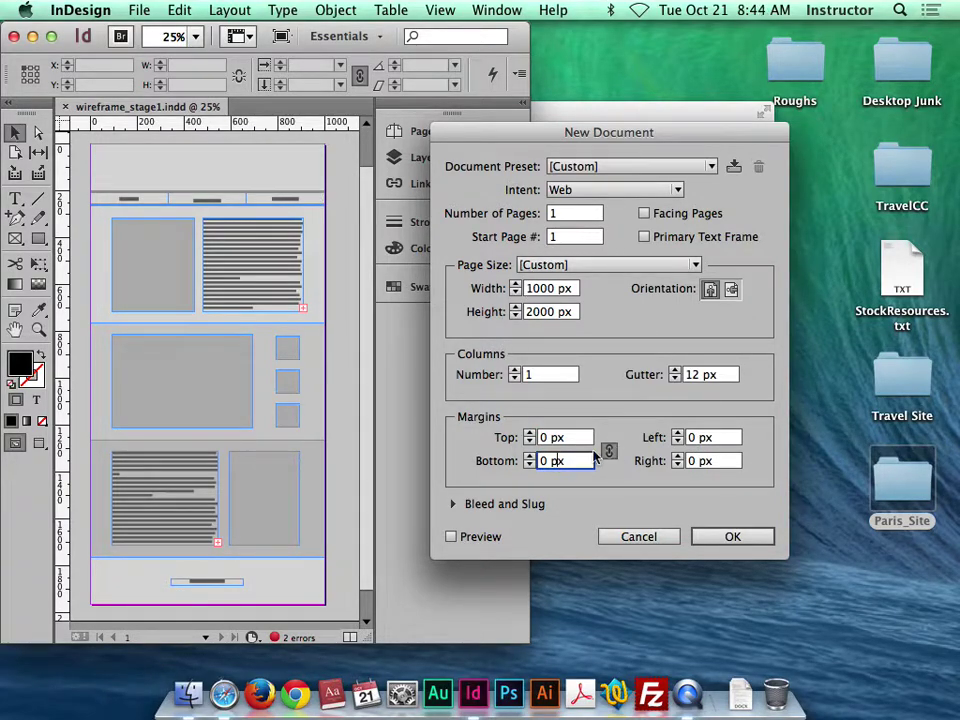
Create the Web document and float it in its own window beside the stage1 layout.
{"action": "left_click", "coordinate": [738, 537]}
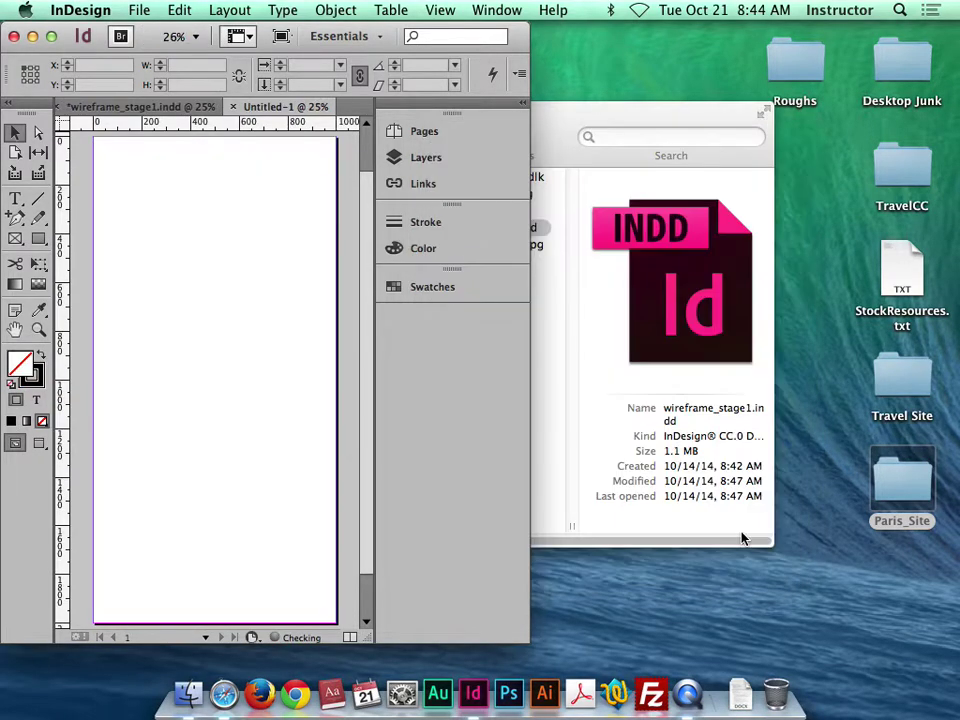
{"action": "left_click_drag", "start_coordinate": [264, 104], "coordinate": [604, 118]}
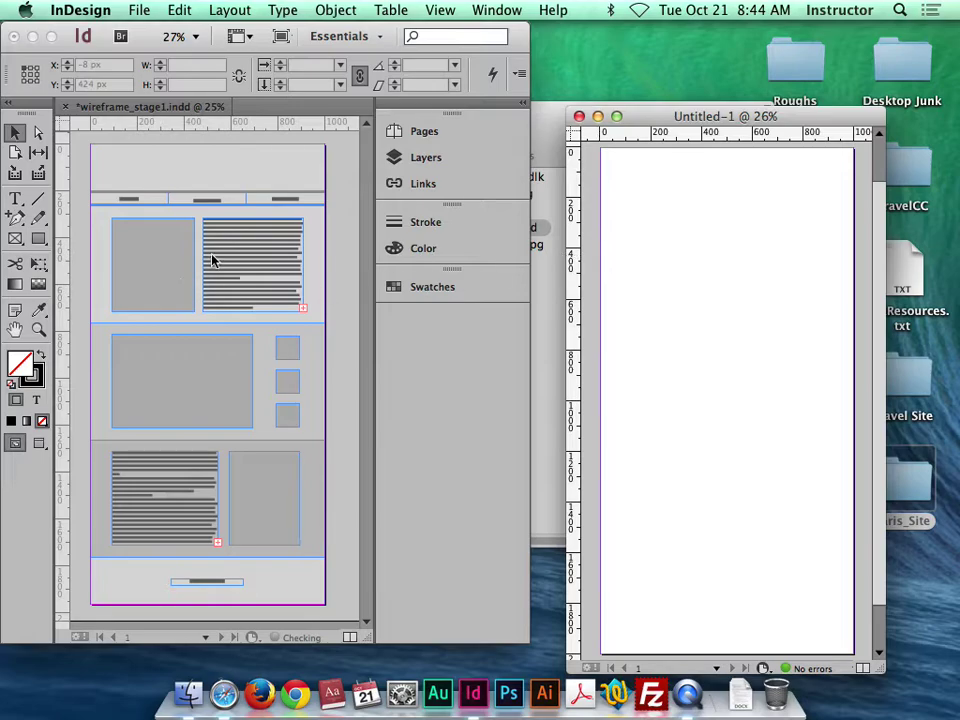
{"action": "left_click", "coordinate": [320, 155]}
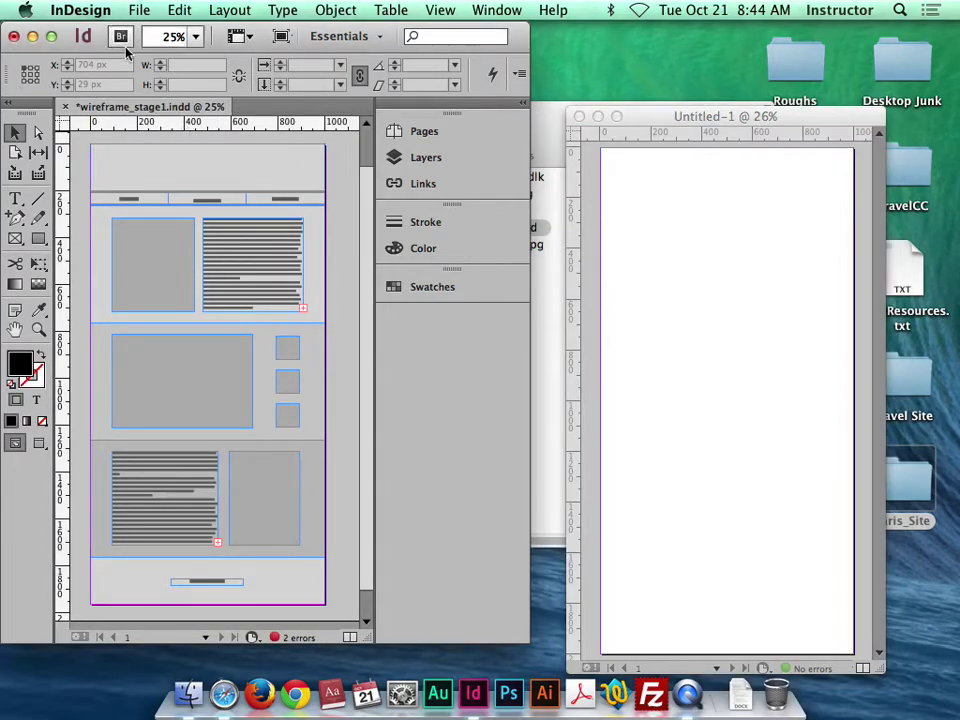
{"action": "left_click", "coordinate": [176, 11]}
{"action": "mouse_move", "coordinate": [205, 12]}
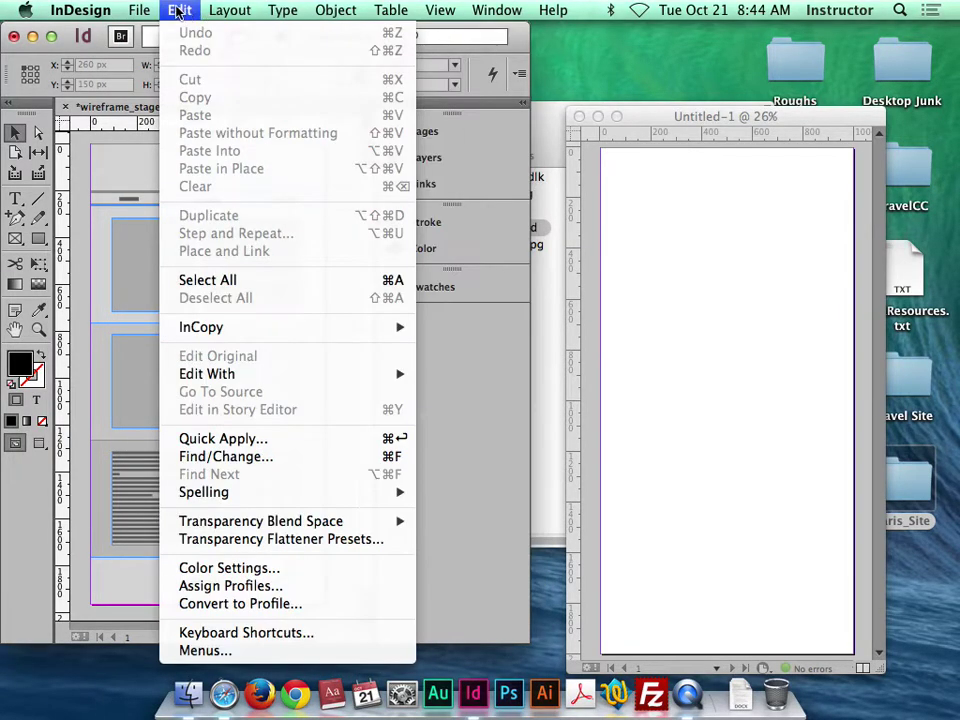
{"action": "mouse_move", "coordinate": [143, 8]}
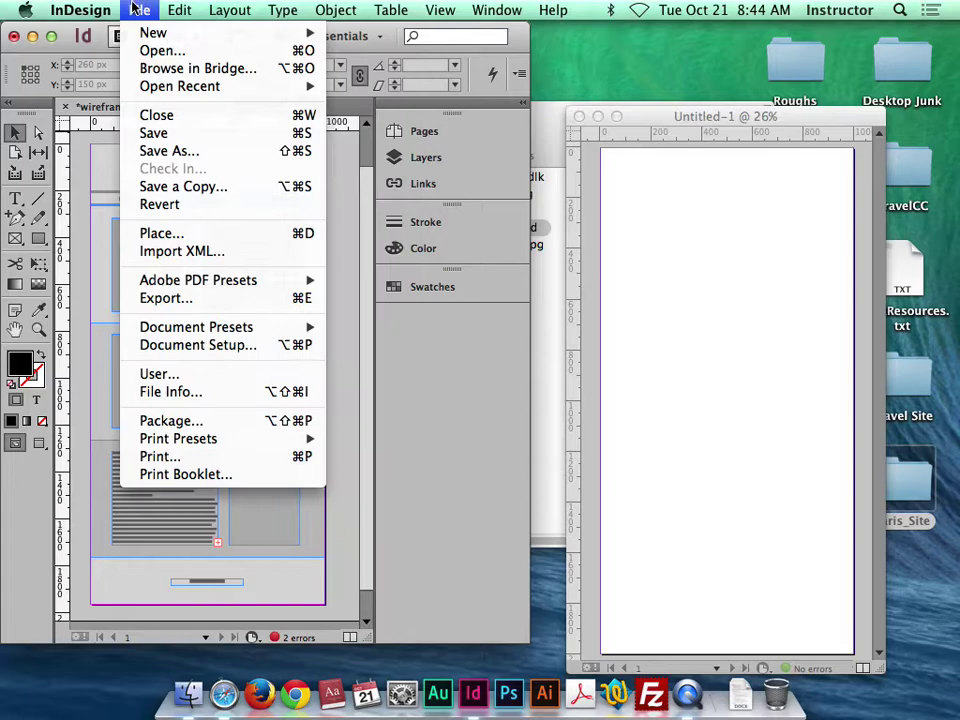
{"action": "left_click", "coordinate": [244, 345]}
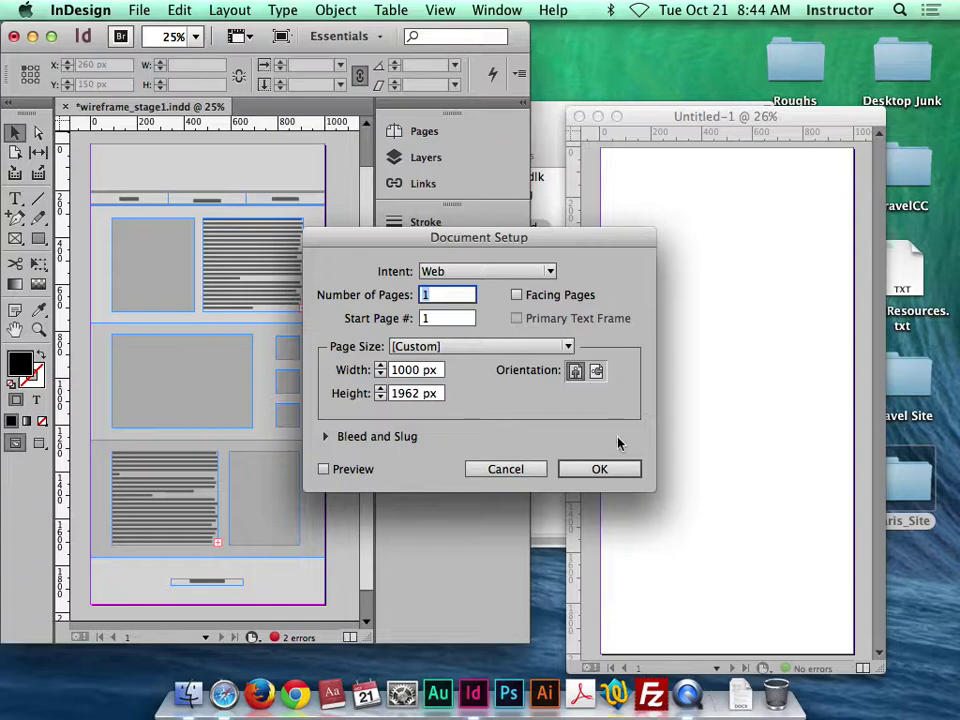
{"action": "left_click", "coordinate": [603, 470]}
{"action": "left_click_drag", "start_coordinate": [697, 120], "coordinate": [645, 105]}
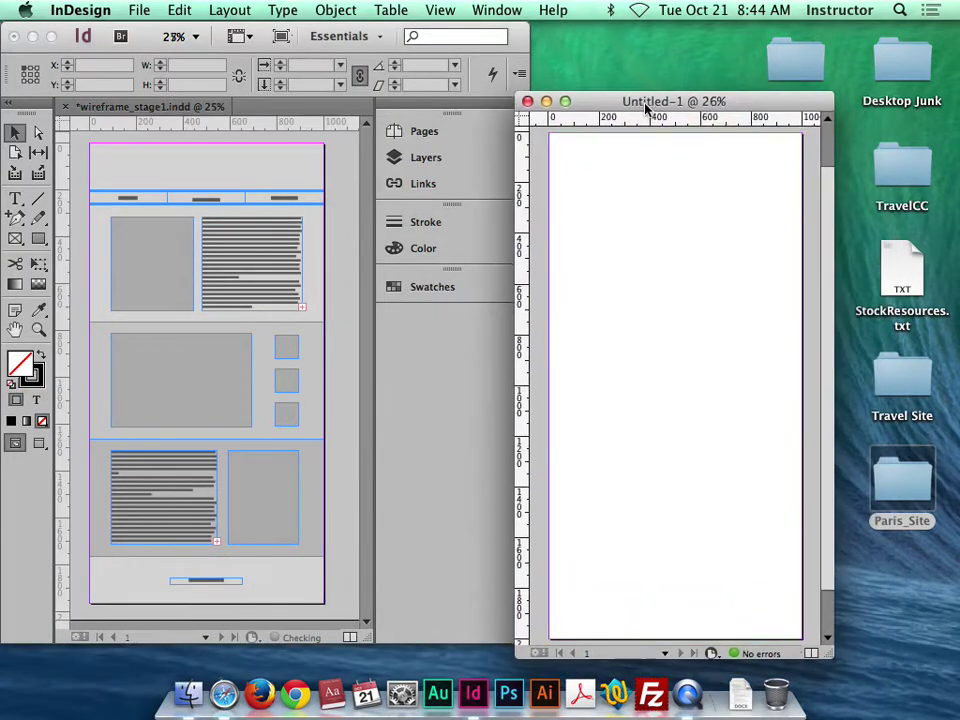
Change the new document's page height from 2000 to 1962 px in Document Setup.
{"action": "left_click", "coordinate": [139, 10]}
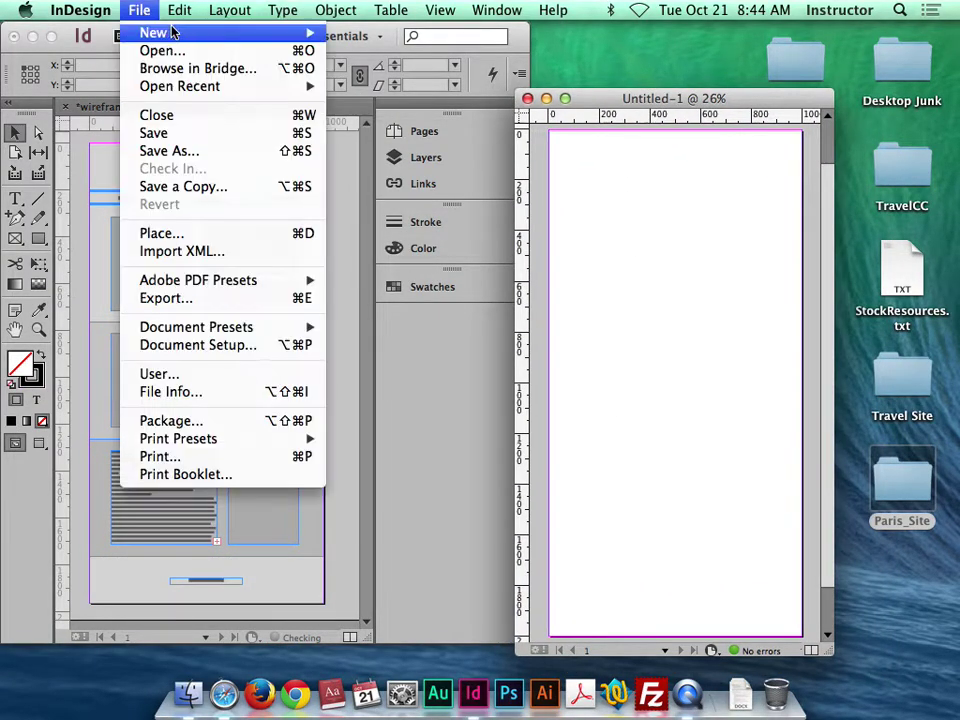
{"action": "left_click", "coordinate": [189, 343]}
{"action": "left_click", "coordinate": [421, 393]}
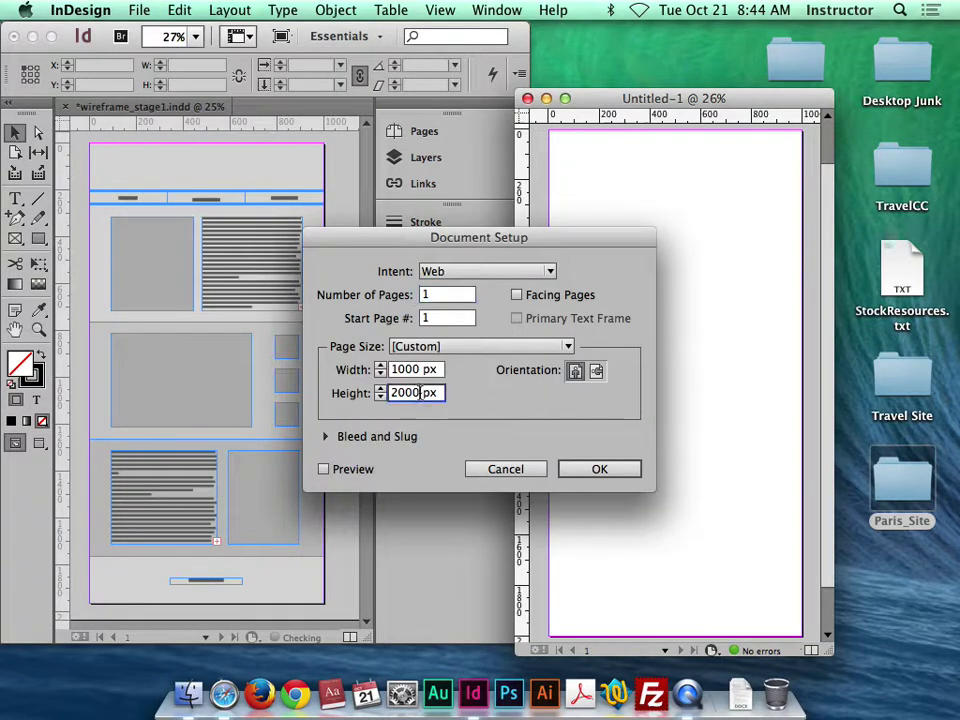
{"action": "double_click", "coordinate": [418, 393]}
{"action": "type", "text": "1962"}
{"action": "left_click", "coordinate": [603, 469]}
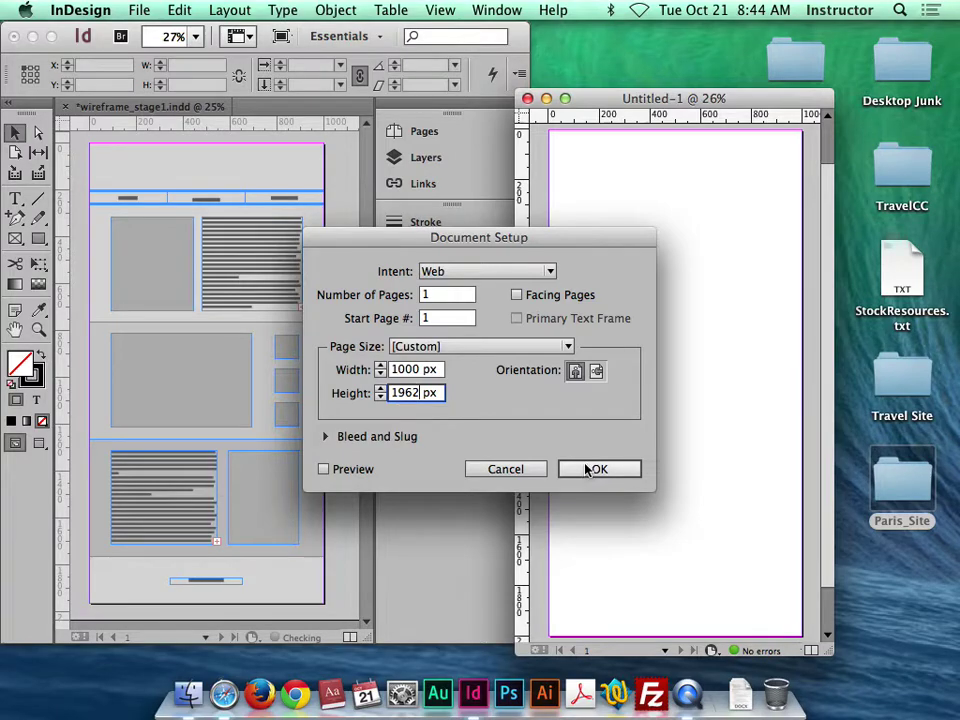
{"action": "left_click_drag", "start_coordinate": [707, 97], "coordinate": [622, 100]}
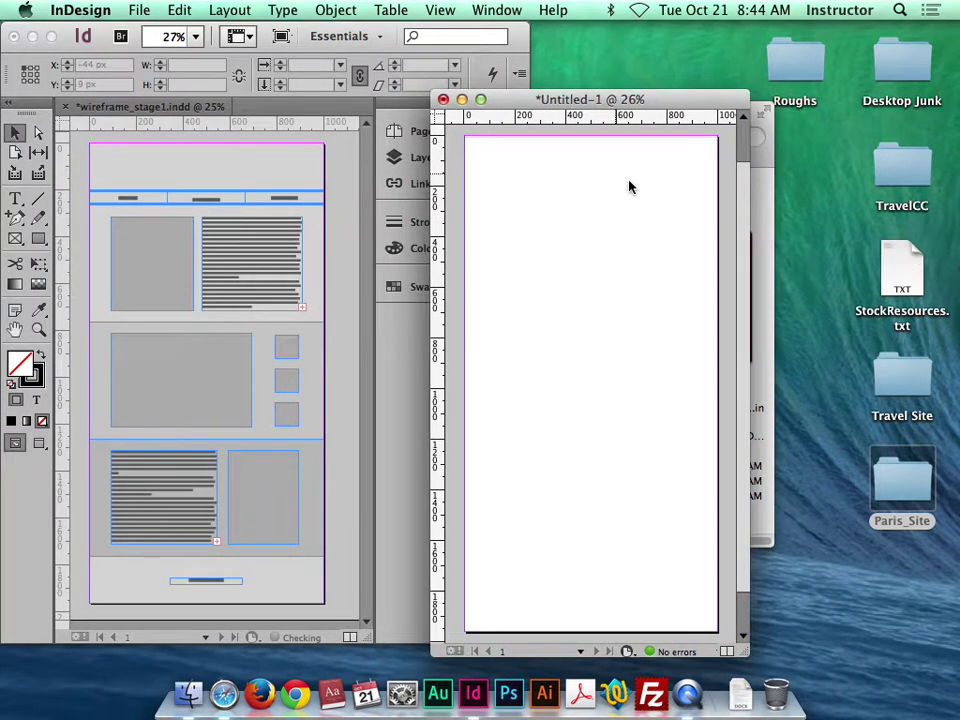
Save the blank document as wireframe.indd on the Desktop.
{"action": "key", "text": "super+s"}
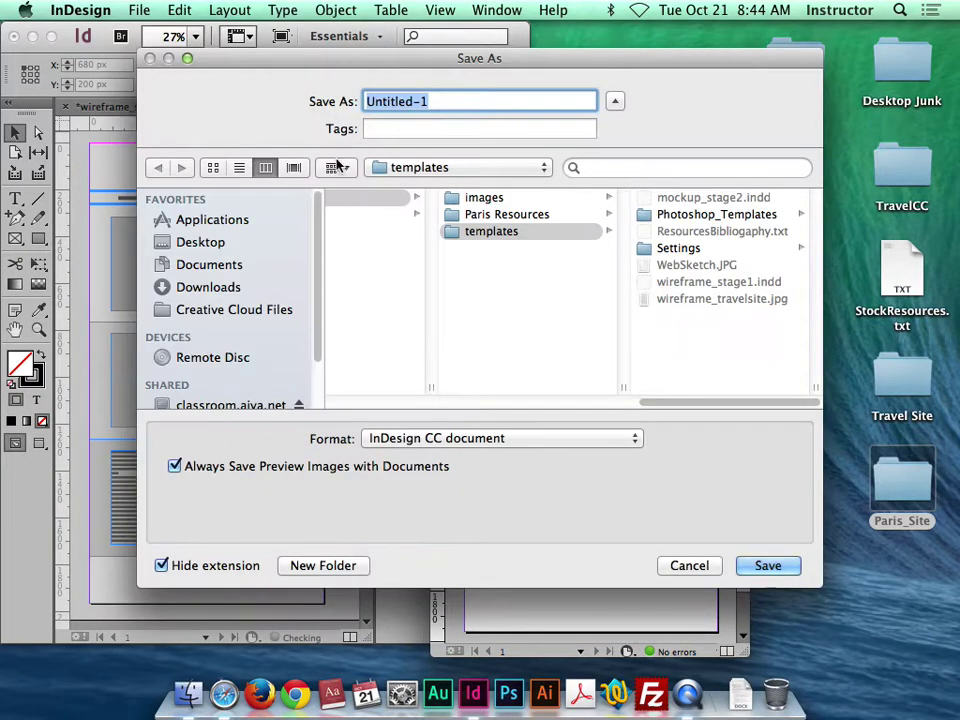
{"action": "type", "text": "wireframe"}
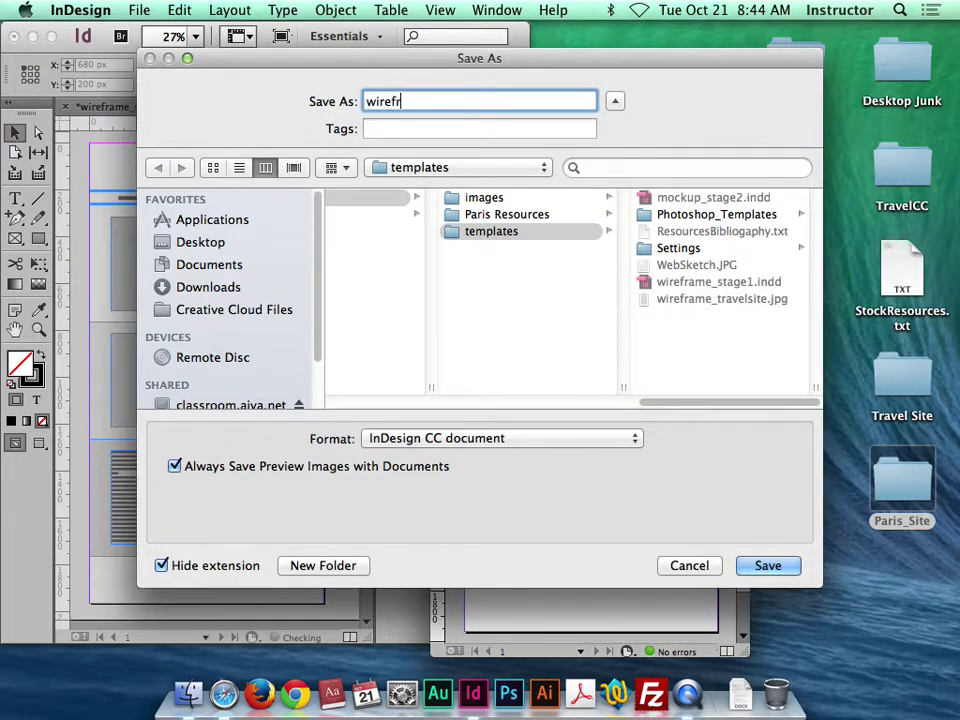
{"action": "left_click", "coordinate": [249, 243]}
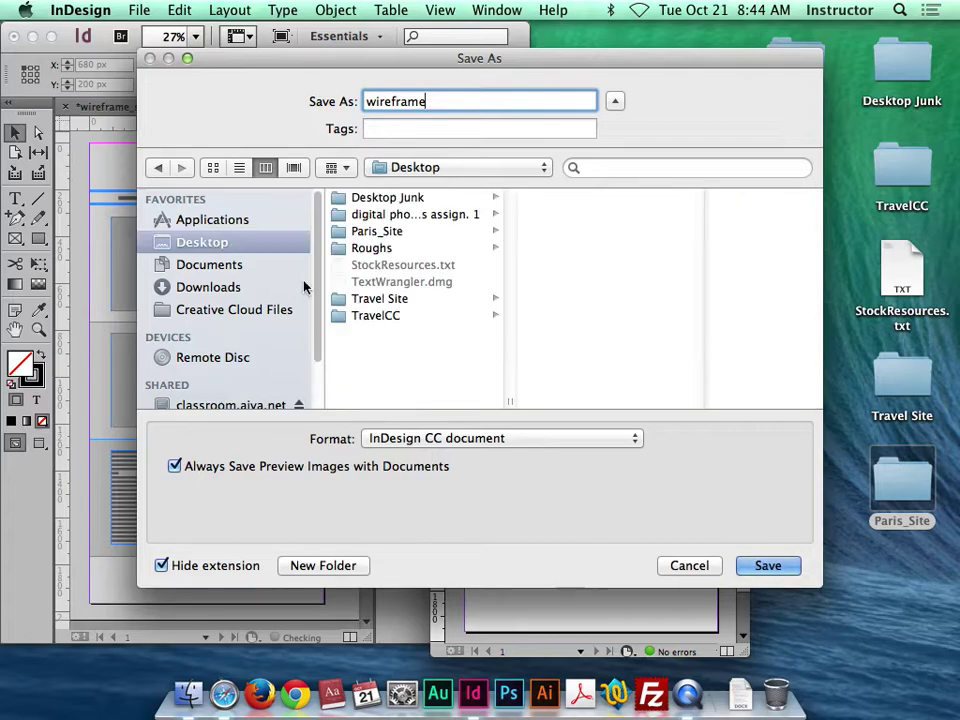
{"action": "left_click", "coordinate": [767, 566]}
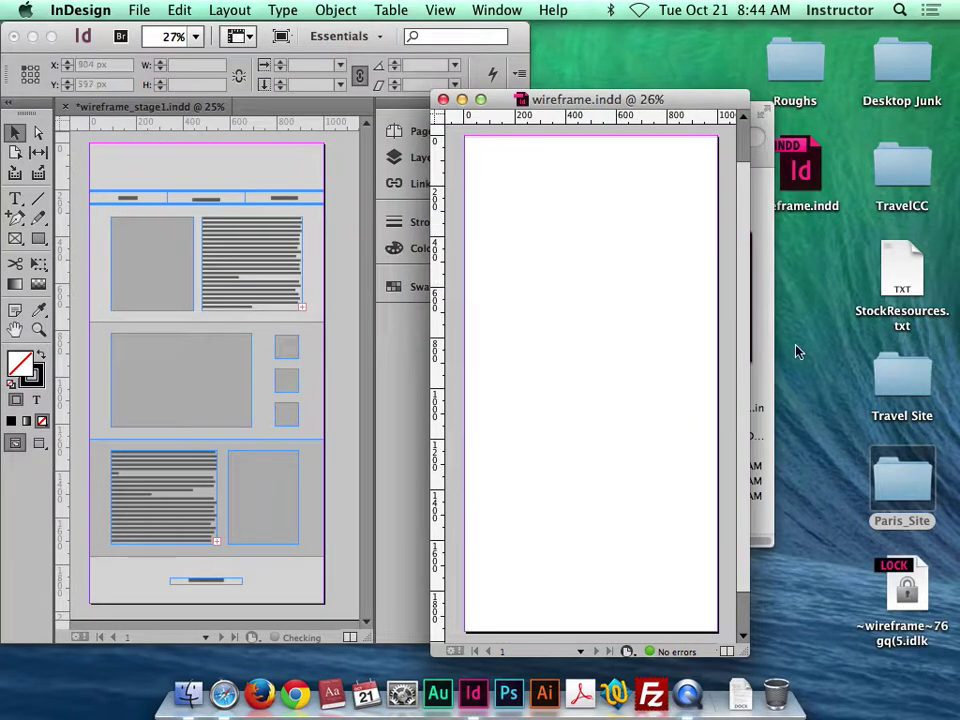
{"action": "left_click_drag", "start_coordinate": [587, 103], "coordinate": [564, 93]}
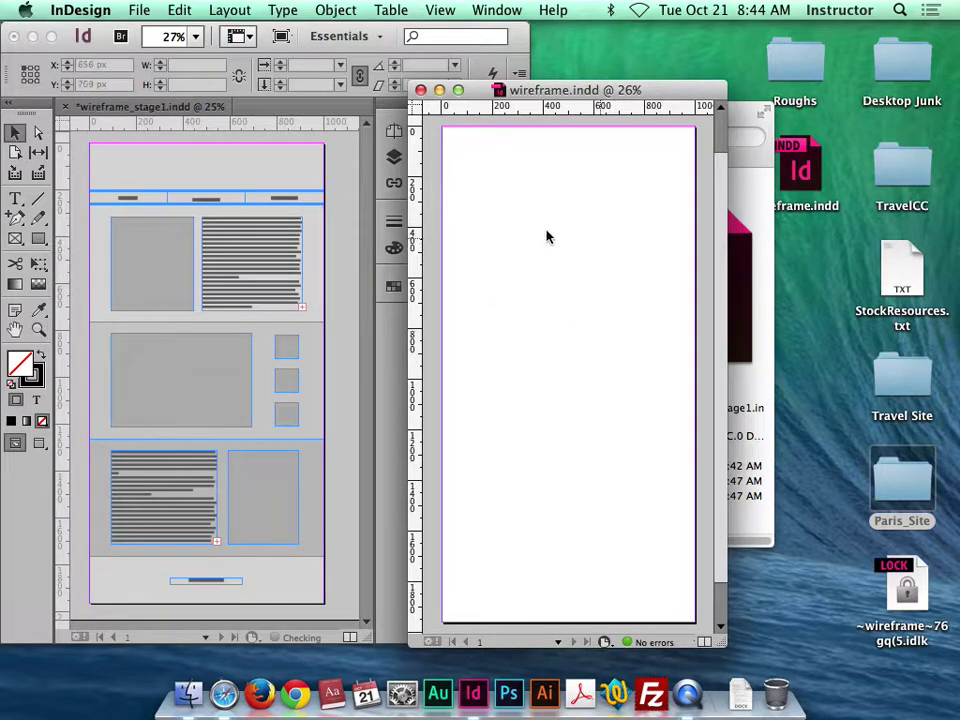
{"action": "left_click", "coordinate": [227, 180]}
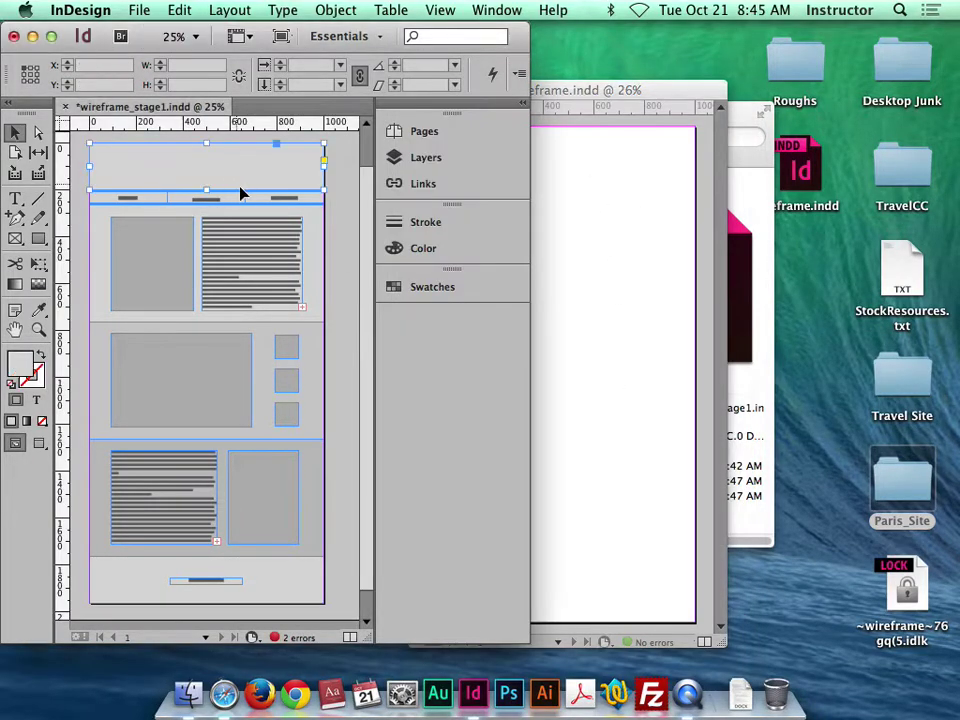
Inspect the sizes of the stage1 upper, middle, bottom and header panels.
{"action": "left_click", "coordinate": [305, 240]}
{"action": "left_click", "coordinate": [314, 400]}
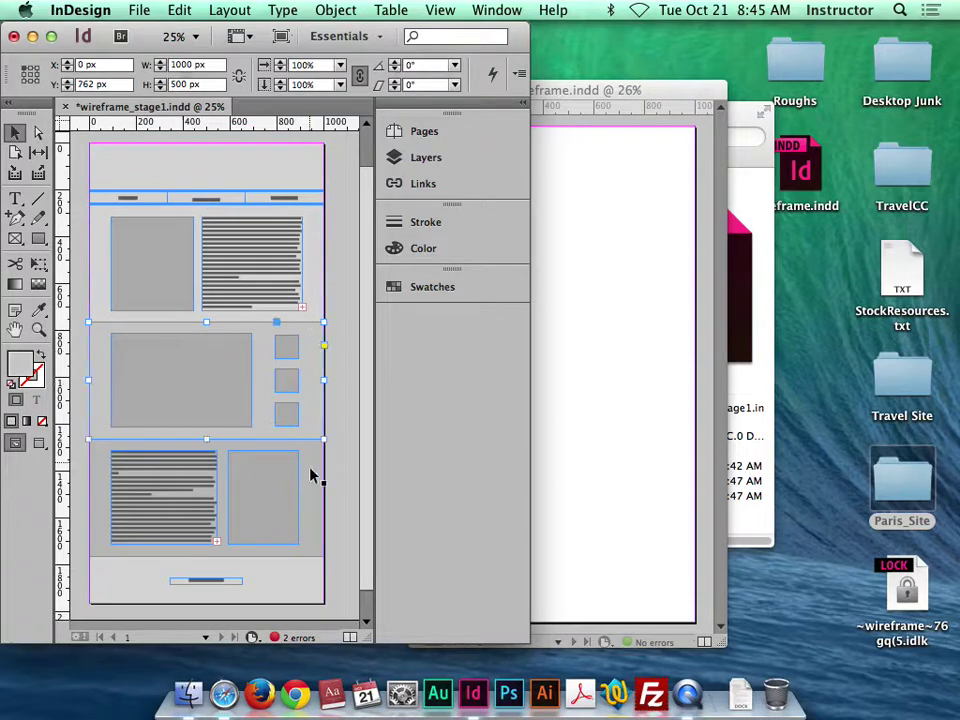
{"action": "left_click", "coordinate": [313, 490]}
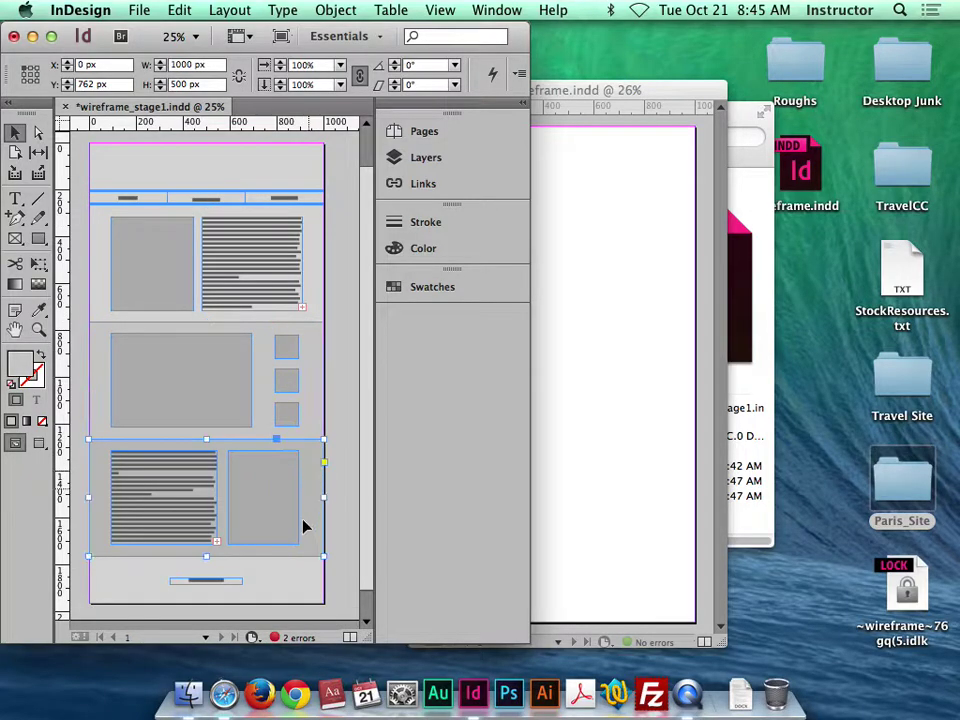
{"action": "left_click", "coordinate": [628, 379]}
{"action": "left_click", "coordinate": [210, 165]}
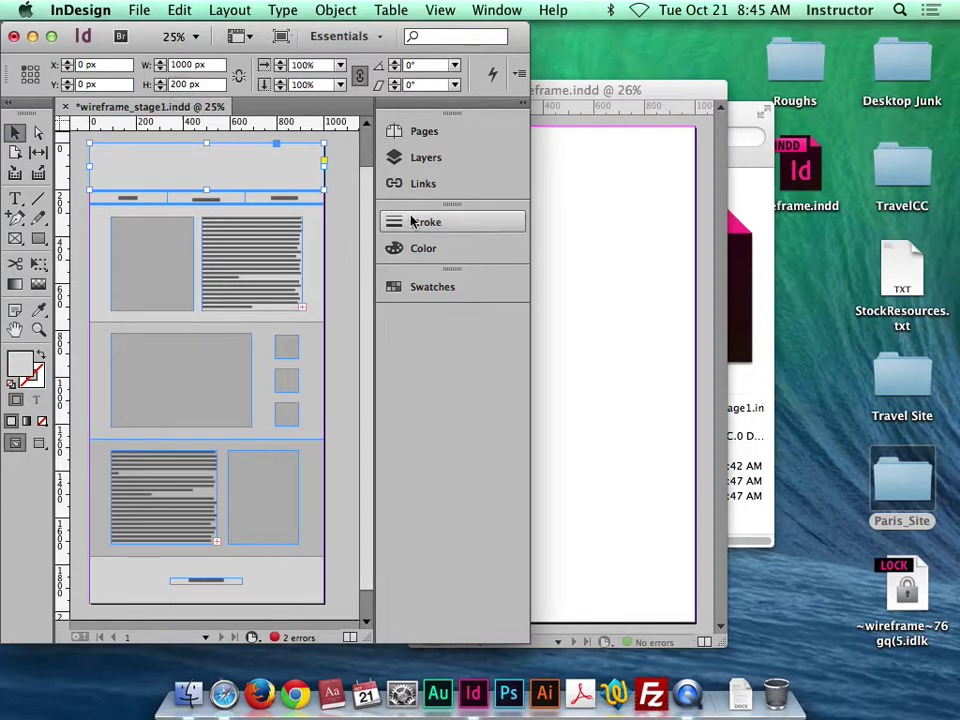
Bring wireframe.indd forward and fit its whole page in the window with Cmd+0.
{"action": "left_click", "coordinate": [653, 272]}
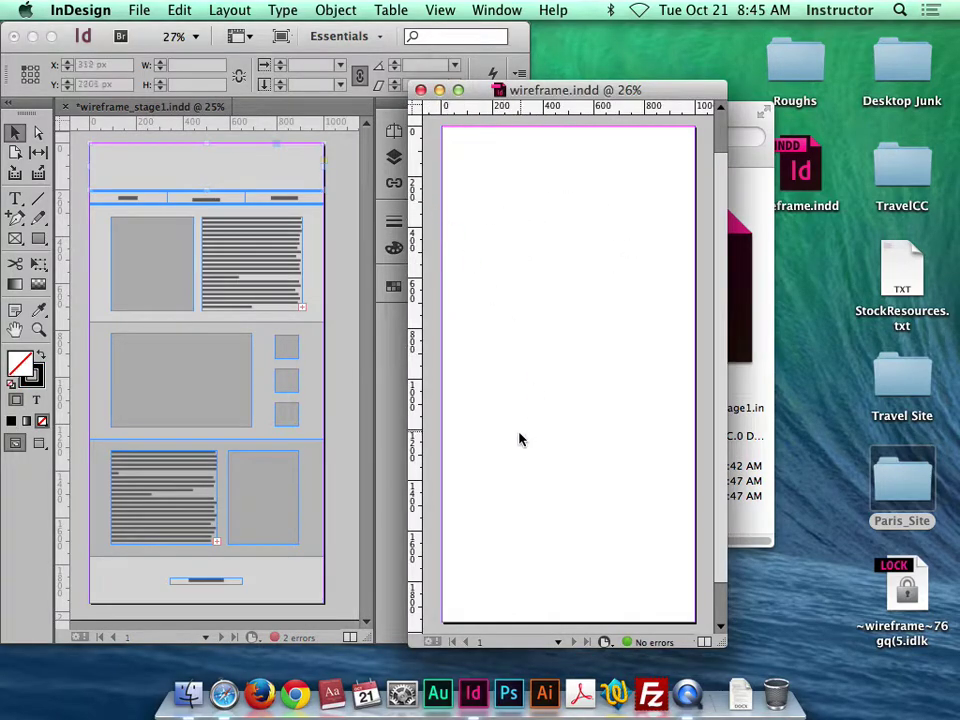
{"action": "key", "text": "super+0"}
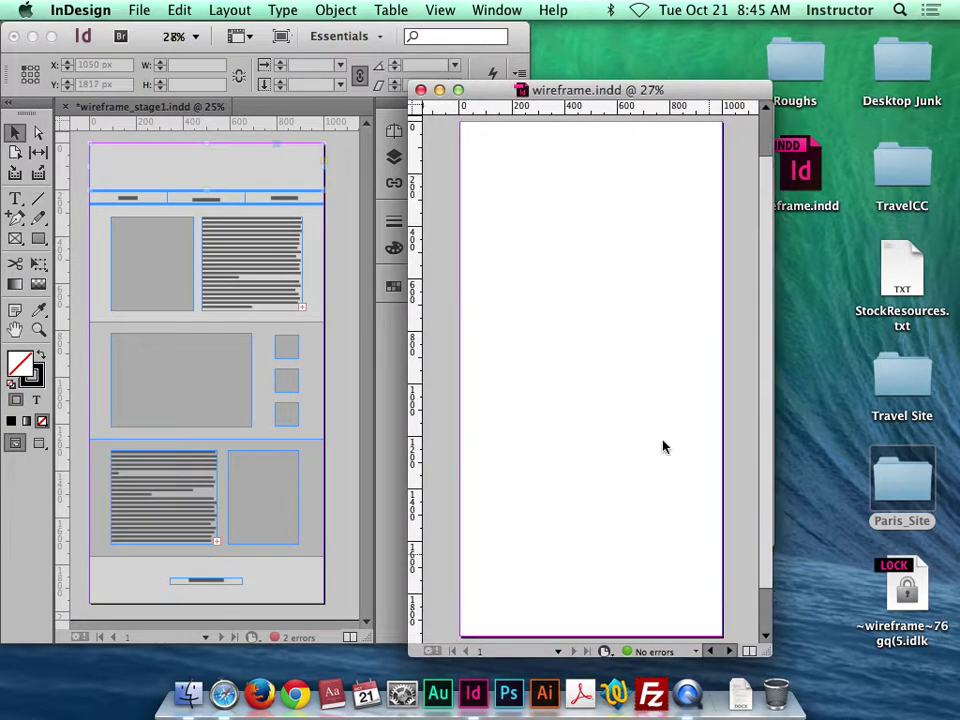
{"action": "left_click_drag", "start_coordinate": [579, 92], "coordinate": [537, 88]}
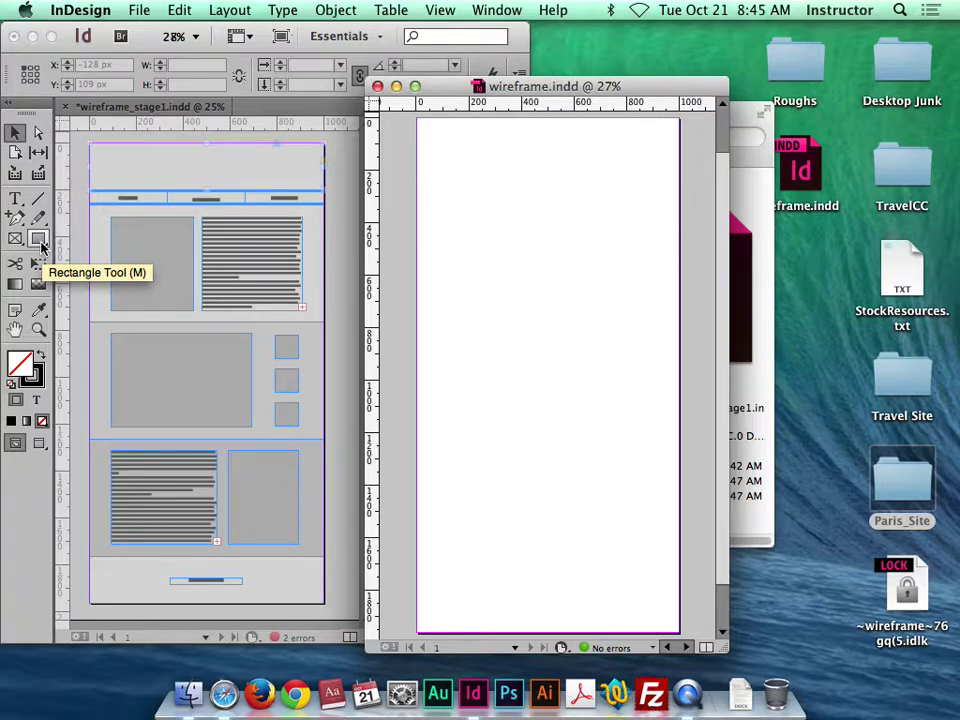
Draw a black-filled, unstroked 1000×277 px rectangle across the top of the page.
{"action": "left_click", "coordinate": [40, 242]}
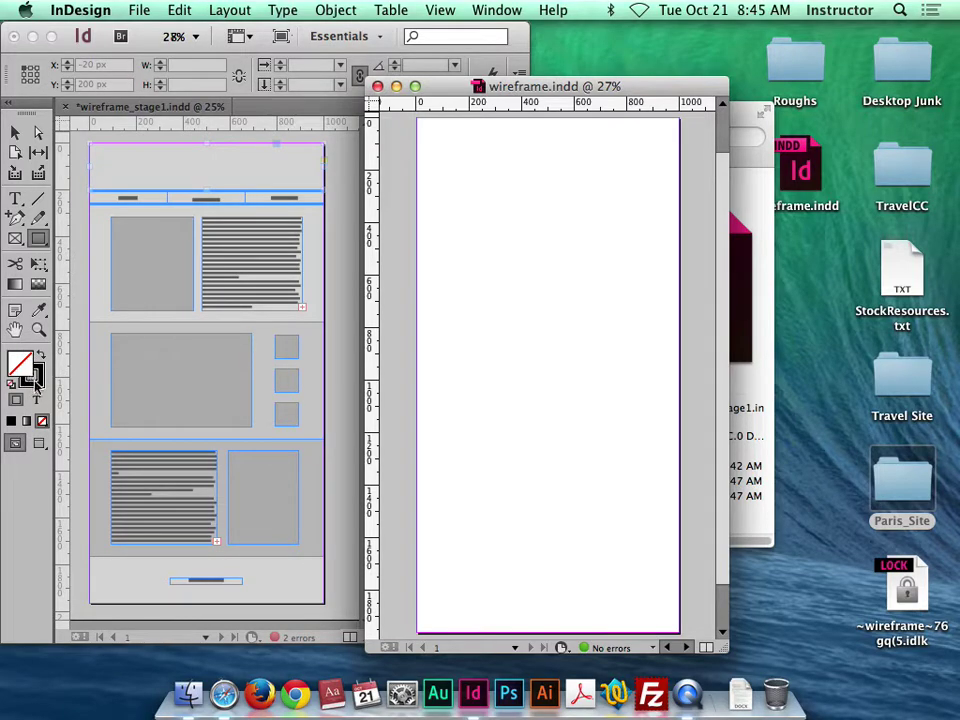
{"action": "left_click", "coordinate": [43, 356]}
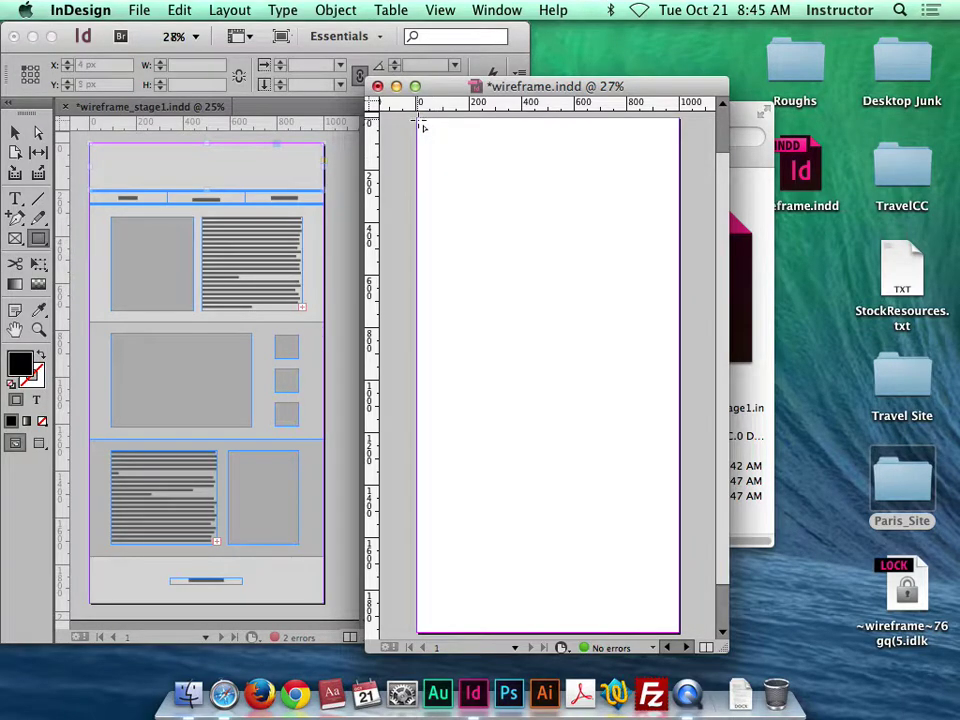
{"action": "left_click_drag", "start_coordinate": [419, 122], "coordinate": [675, 190]}
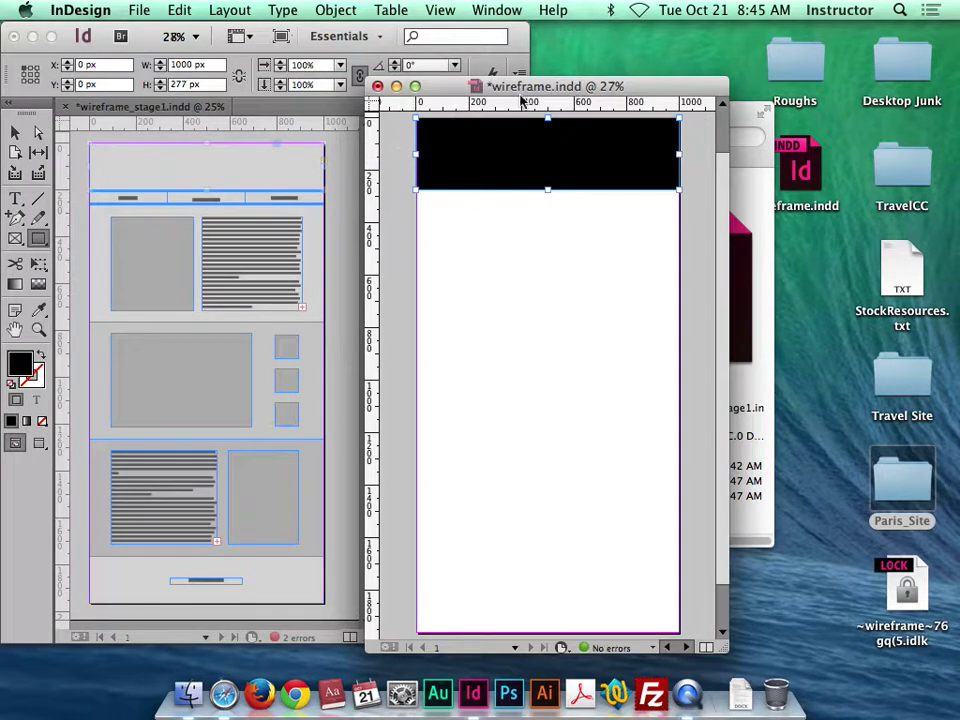
{"action": "mouse_move", "coordinate": [519, 104]}
{"action": "left_mouse_down"}
{"action": "mouse_move", "coordinate": [629, 140]}
{"action": "mouse_move", "coordinate": [611, 133]}
{"action": "mouse_move", "coordinate": [645, 86]}
{"action": "left_mouse_up"}
{"action": "left_click_drag", "start_coordinate": [524, 645], "coordinate": [735, 643]}
{"action": "left_click_drag", "start_coordinate": [656, 70], "coordinate": [366, 77]}
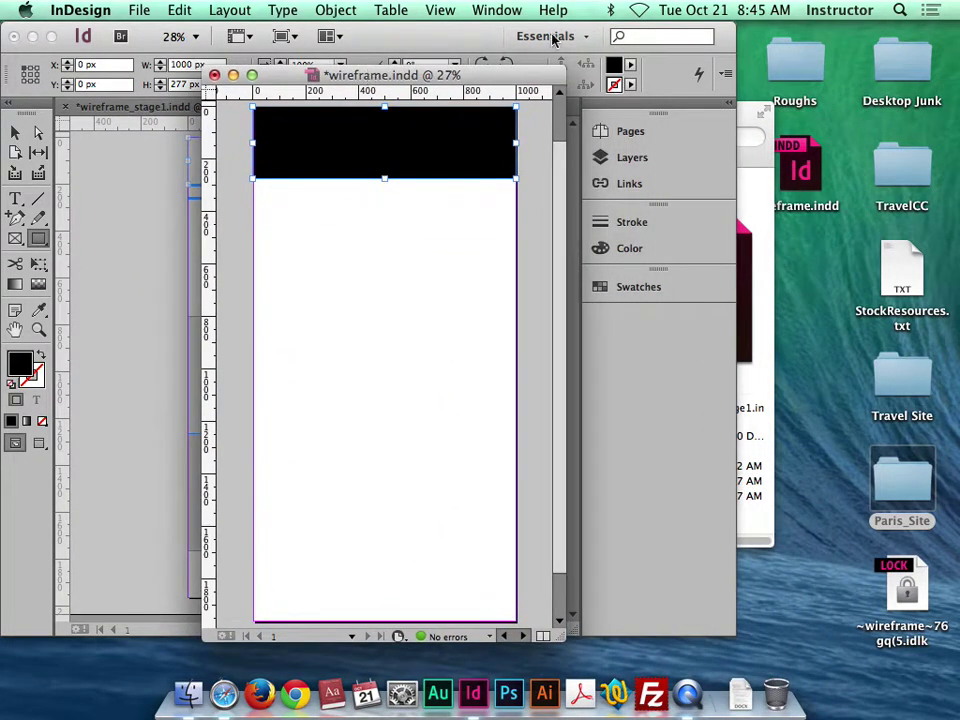
Lighten the header rectangle's fill to a pale grey tint.
{"action": "left_click", "coordinate": [631, 68]}
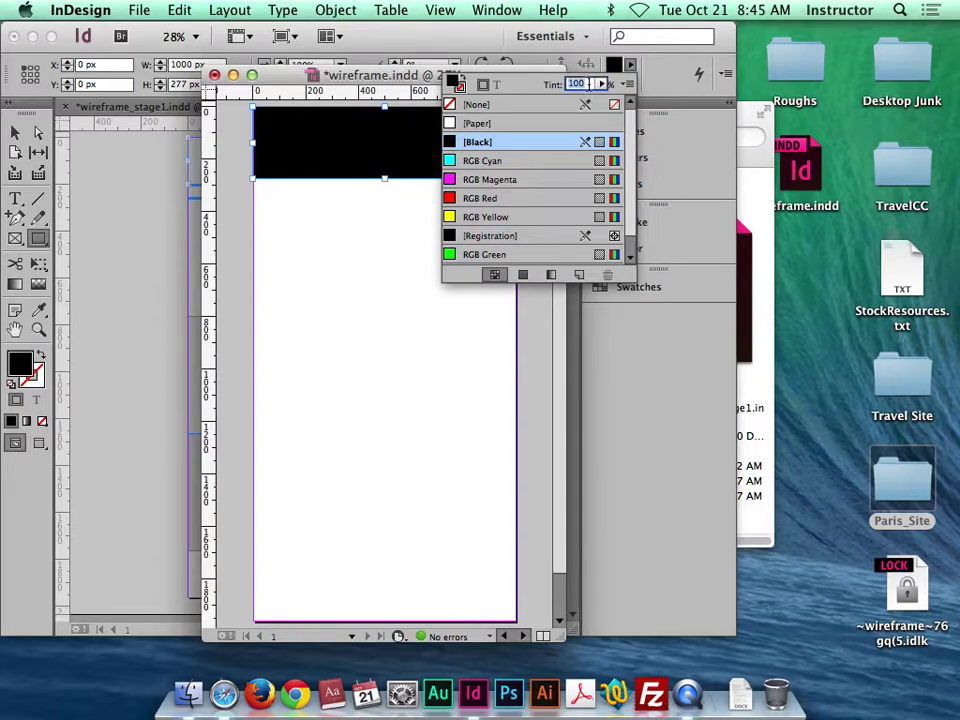
{"action": "key", "text": "Return"}
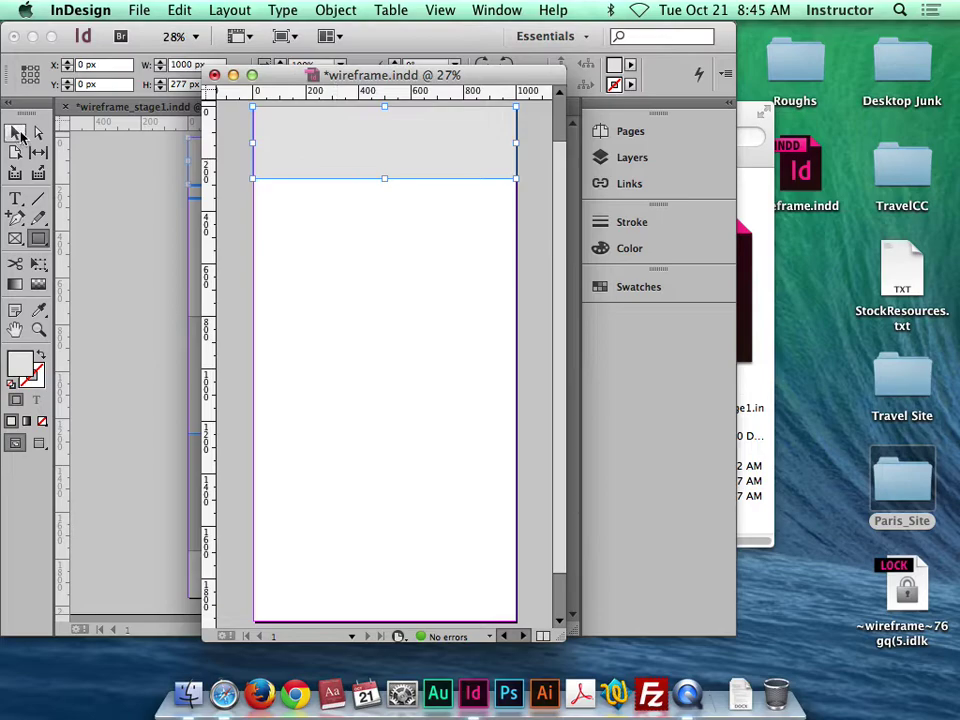
{"action": "left_click_drag", "start_coordinate": [345, 80], "coordinate": [561, 108]}
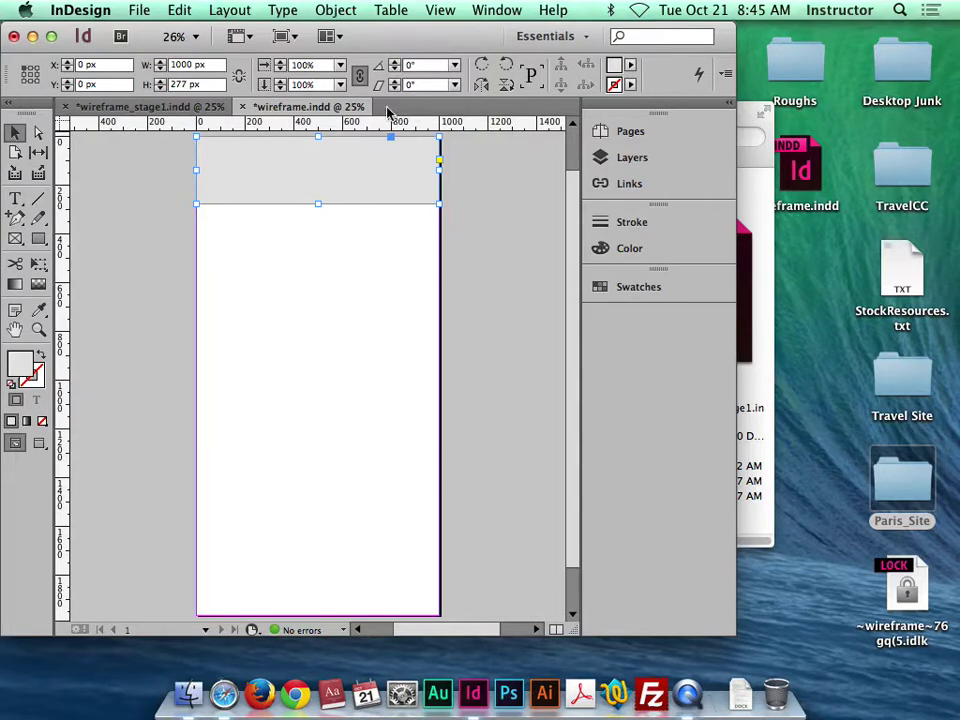
Change the header rectangle's H value to 200 px and confirm the new size.
{"action": "left_click_drag", "start_coordinate": [355, 118], "coordinate": [266, 112]}
{"action": "type", "text": "2"}
{"action": "key", "text": "Return"}
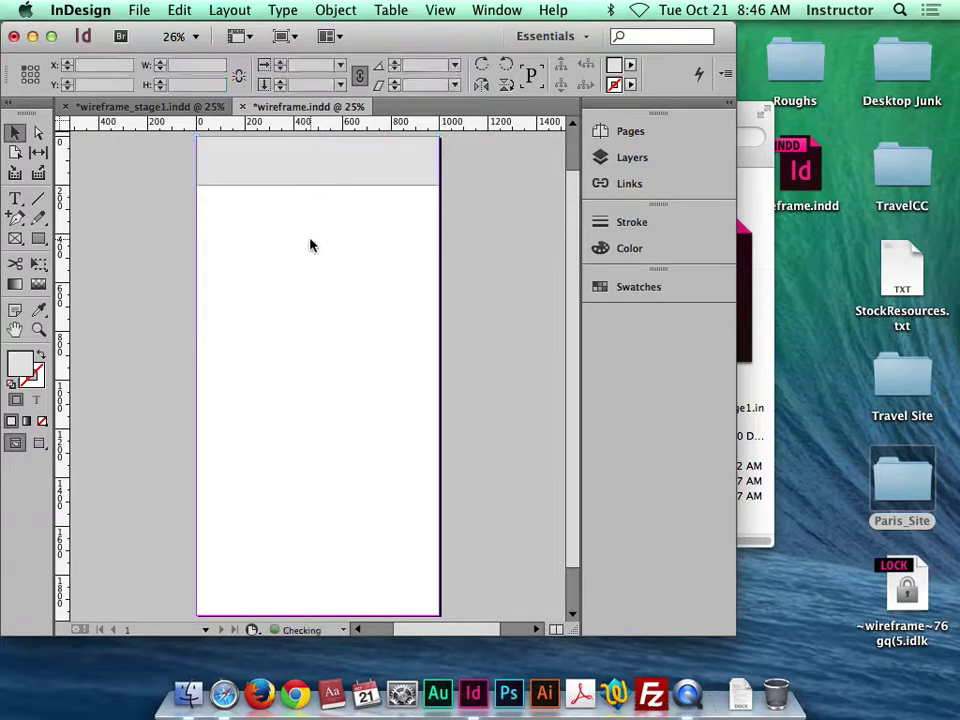
{"action": "left_click", "coordinate": [311, 246]}
{"action": "left_click", "coordinate": [343, 172]}
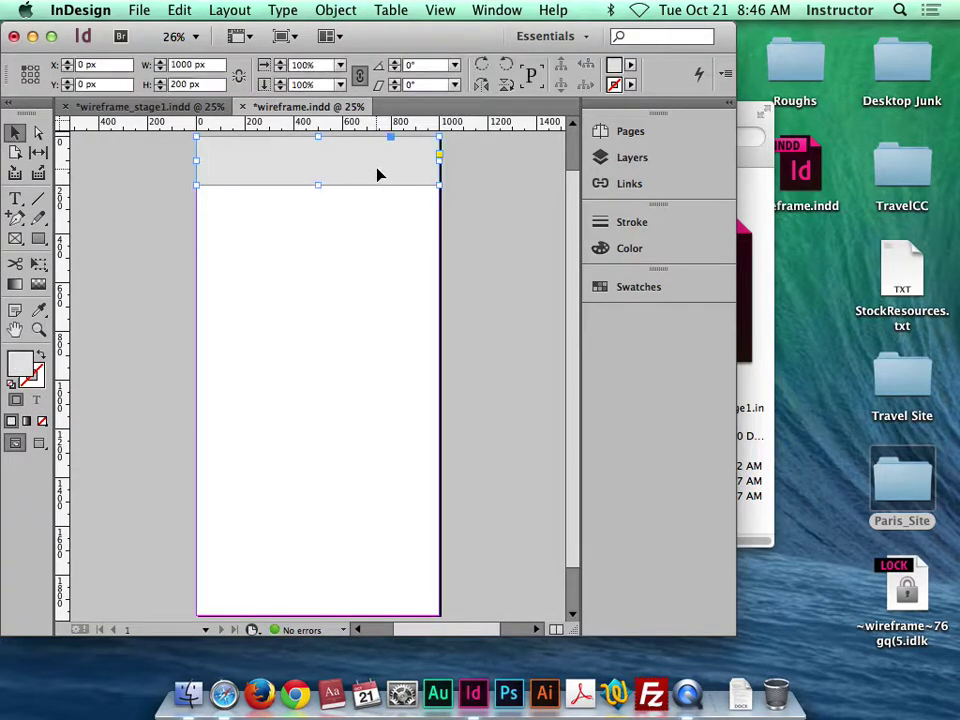
{"action": "left_click", "coordinate": [297, 254]}
{"action": "left_click", "coordinate": [279, 180]}
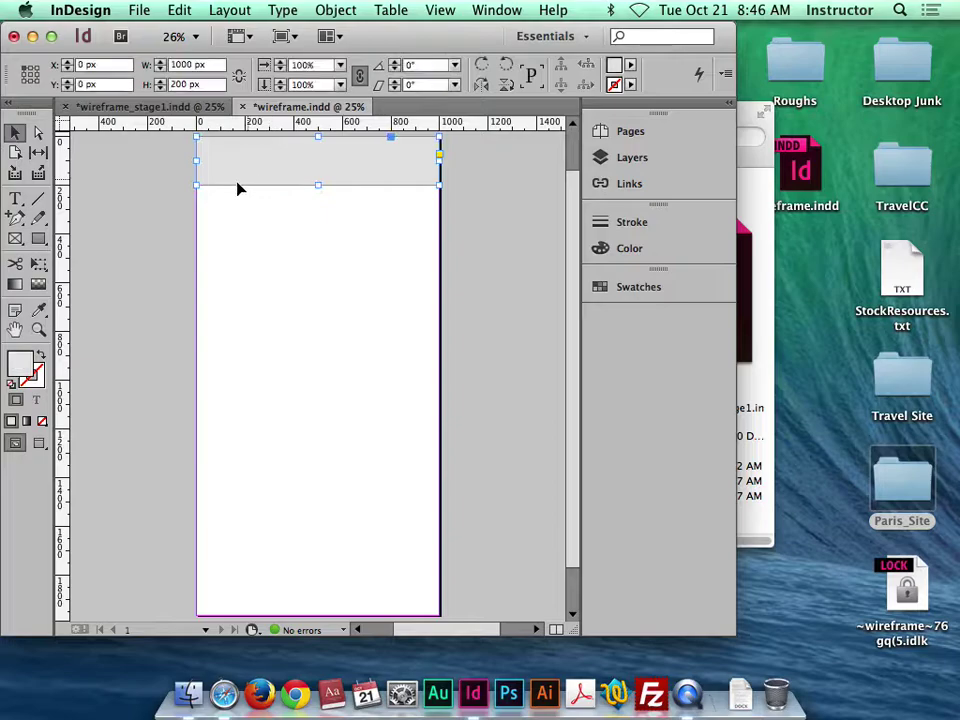
{"action": "left_click", "coordinate": [38, 240]}
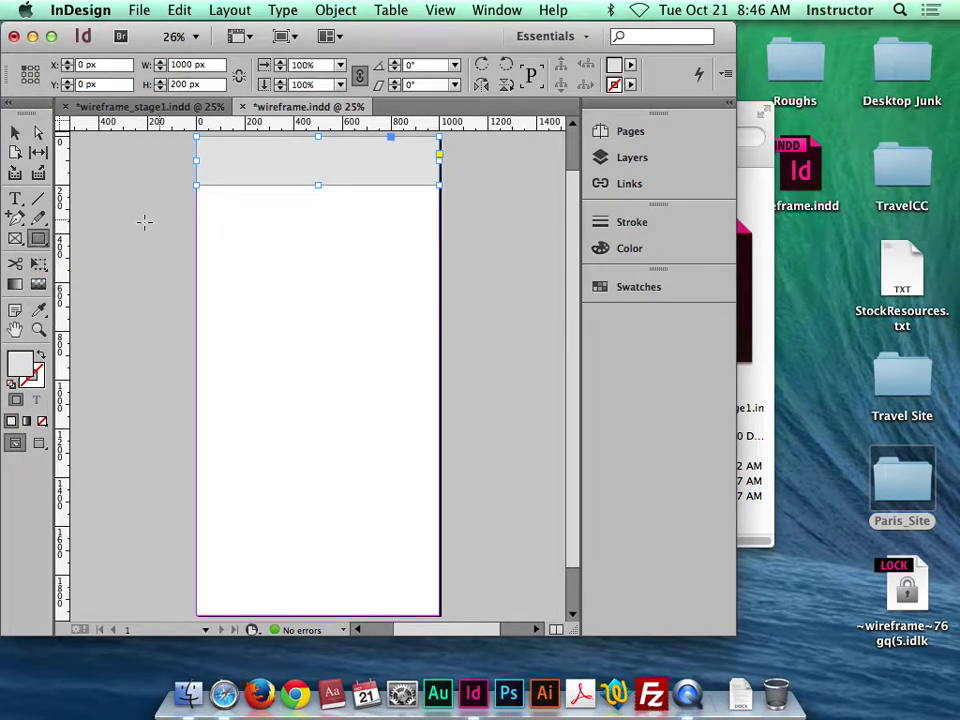
Draw a 1000×600 px panel below the header and give it a 20% fill tint.
{"action": "left_click_drag", "start_coordinate": [197, 189], "coordinate": [443, 335]}
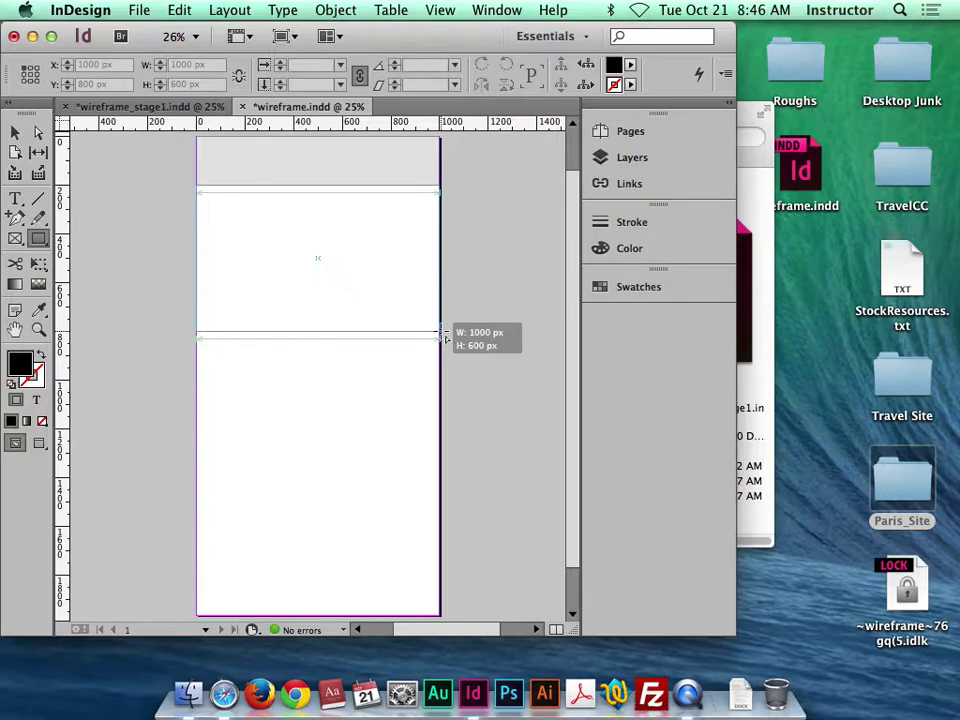
{"action": "left_click_drag", "start_coordinate": [442, 333], "coordinate": [442, 334]}
{"action": "left_click", "coordinate": [630, 64]}
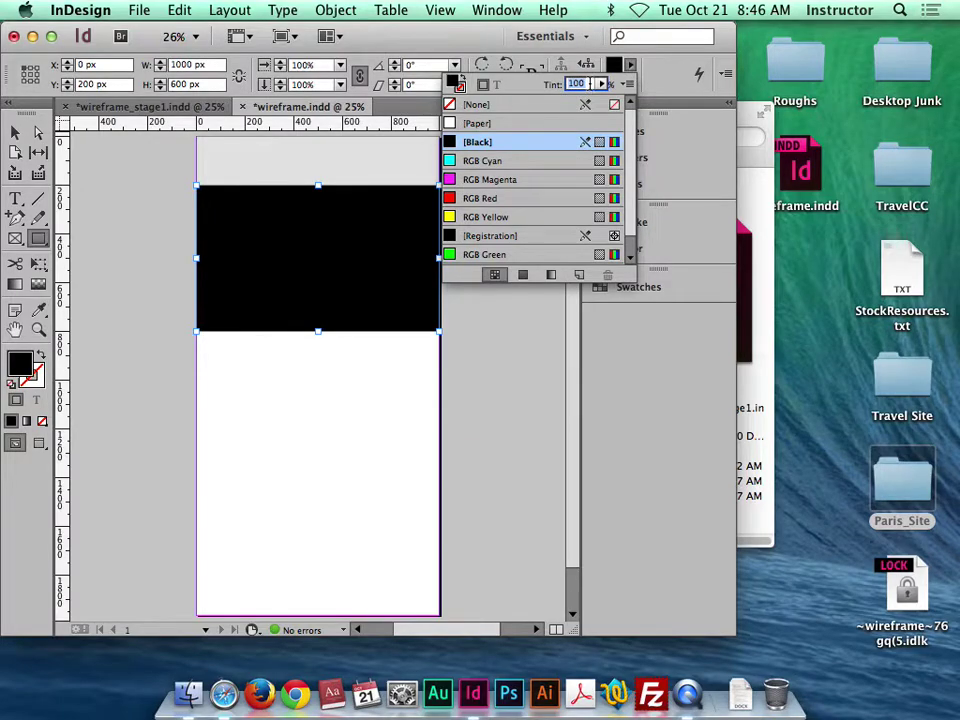
{"action": "type", "text": "20"}
{"action": "key", "text": "Return"}
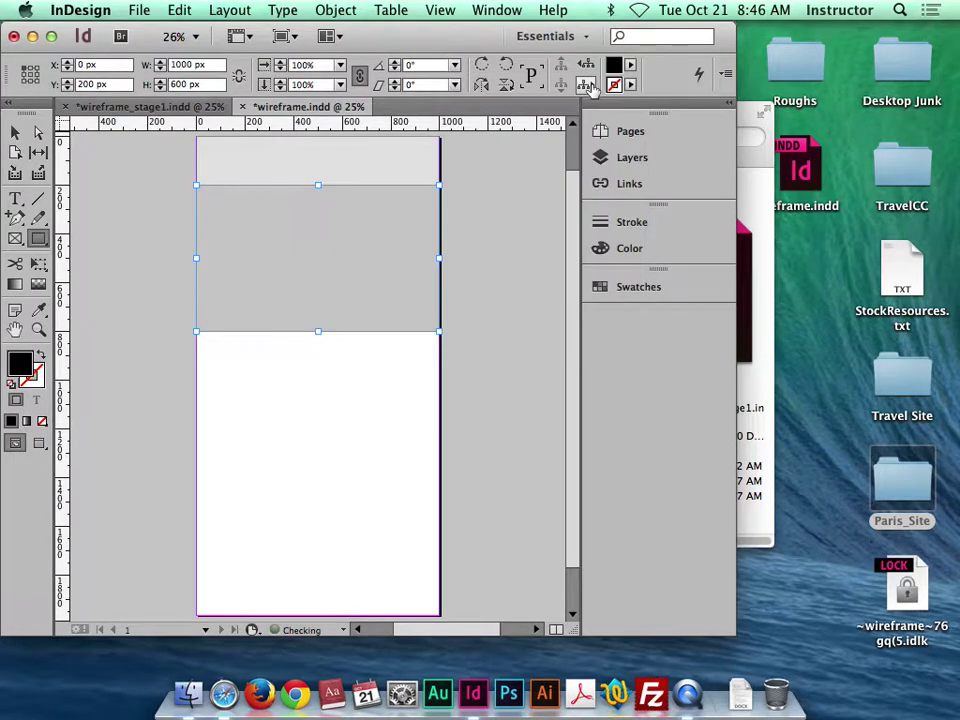
Alt-drag a duplicate of the grey panel directly beneath the original, undoing one misplaced copy.
{"action": "left_click", "coordinate": [16, 132]}
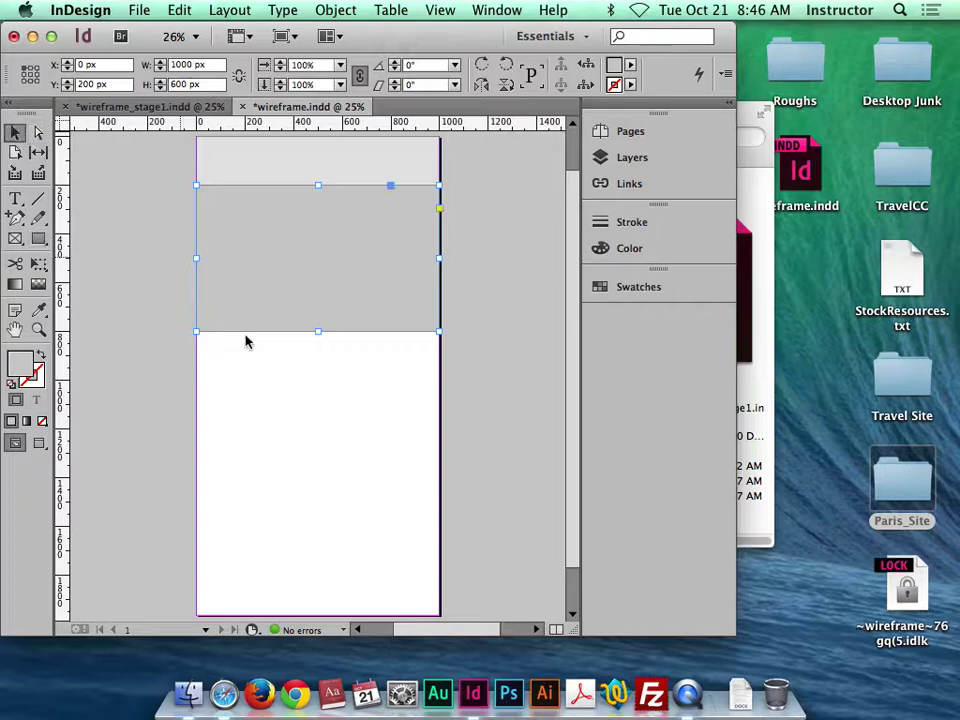
{"action": "left_click", "coordinate": [298, 362]}
{"action": "left_click", "coordinate": [392, 257]}
{"action": "left_click_drag", "start_coordinate": [385, 265], "coordinate": [419, 383]}
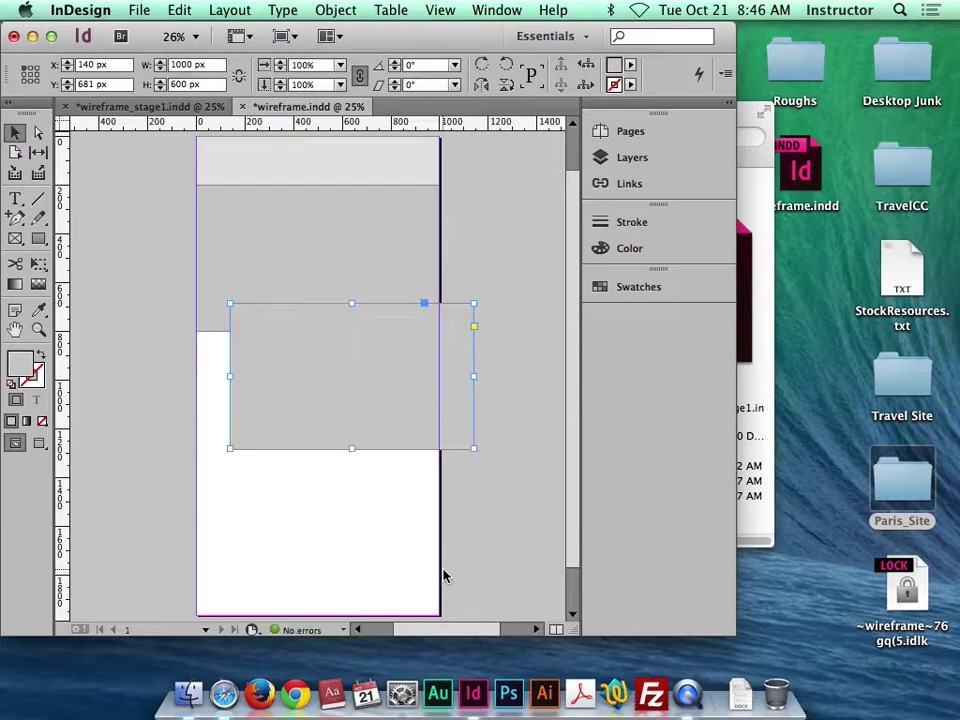
{"action": "key", "text": "super+z"}
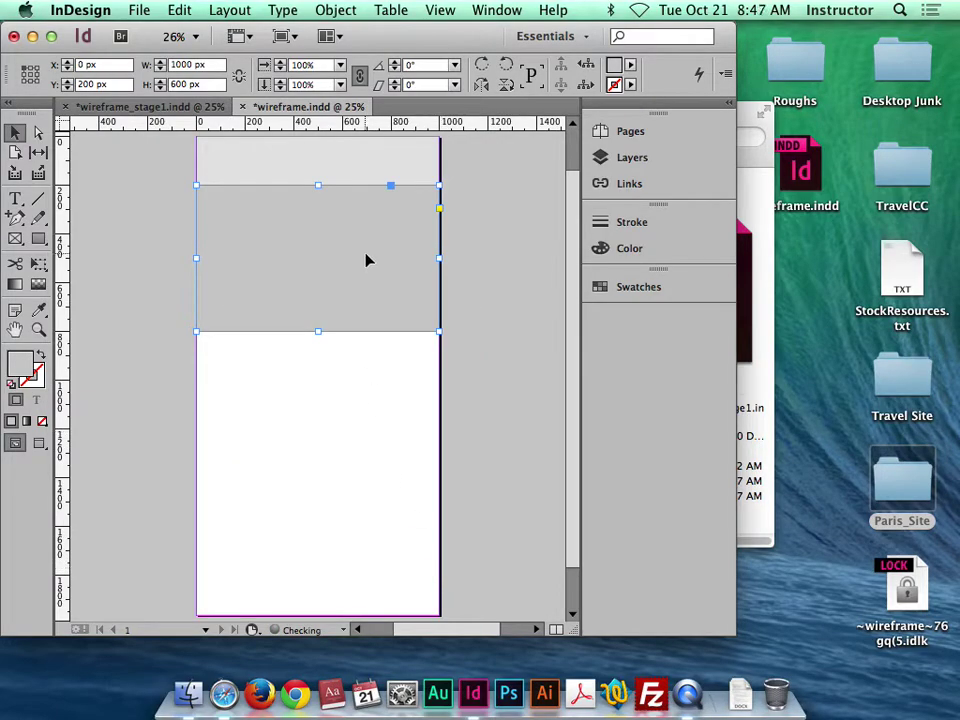
{"action": "left_click", "coordinate": [390, 417]}
{"action": "left_click_drag", "start_coordinate": [416, 227], "coordinate": [309, 229]}
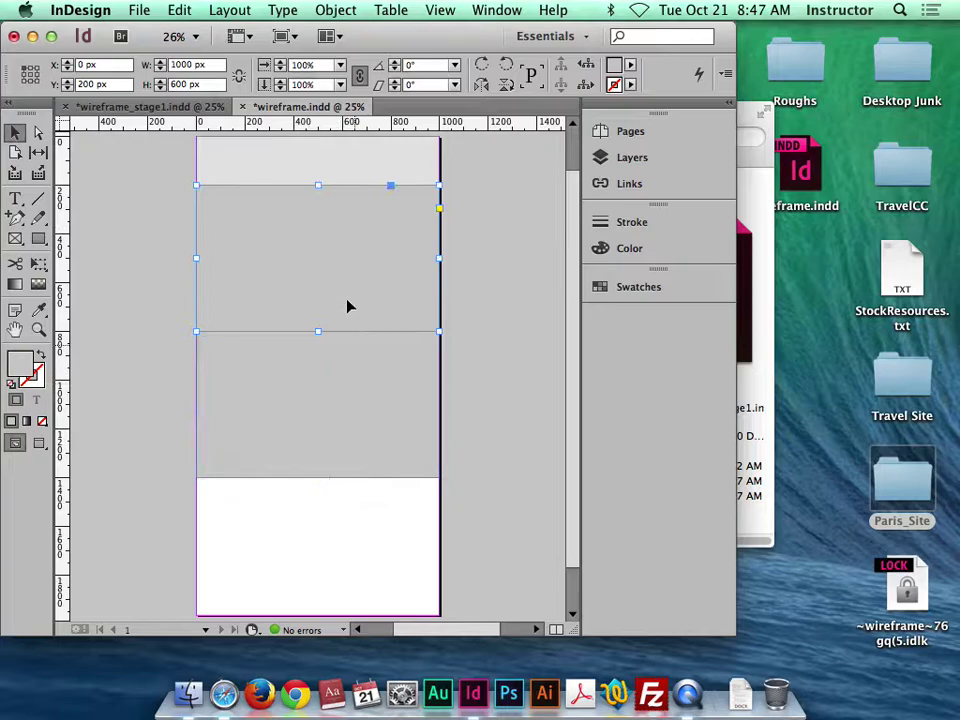
Check the stage1 content row size, then set the grey panels to 500 px tall.
{"action": "left_click", "coordinate": [155, 106]}
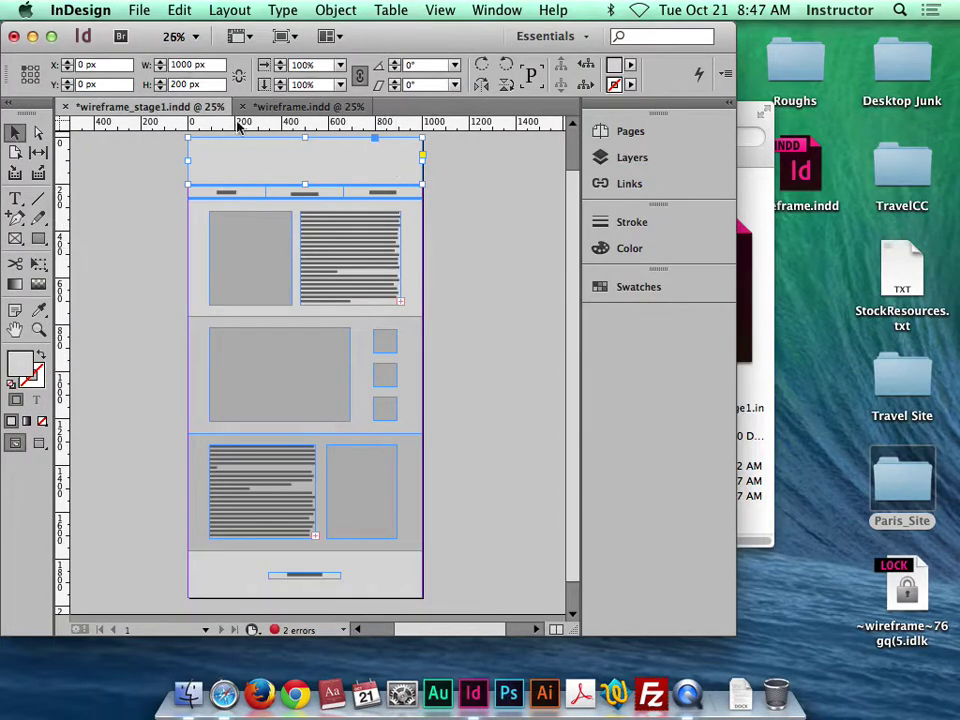
{"action": "left_click", "coordinate": [201, 252]}
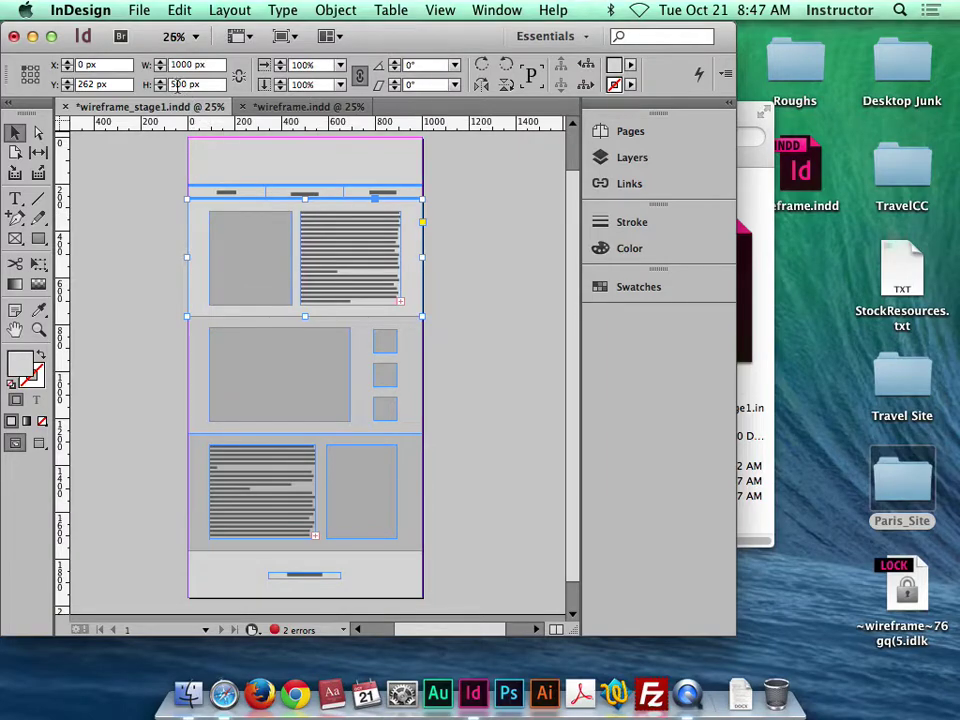
{"action": "left_click", "coordinate": [308, 106]}
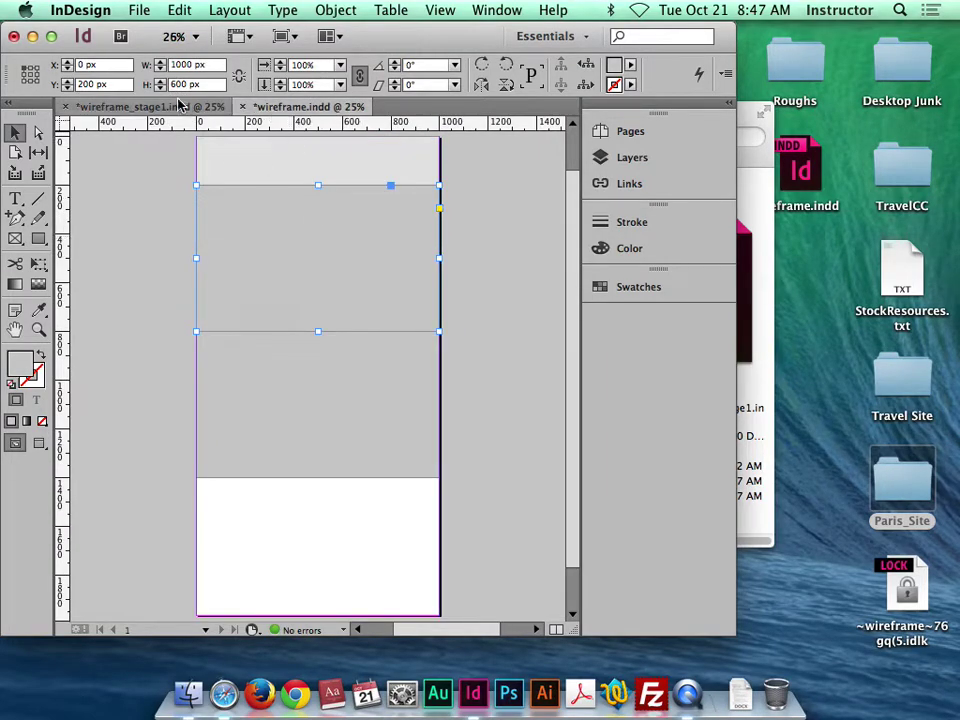
{"action": "double_click", "coordinate": [172, 84]}
{"action": "type", "text": "600"}
{"action": "left_click_drag", "start_coordinate": [302, 274], "coordinate": [306, 414]}
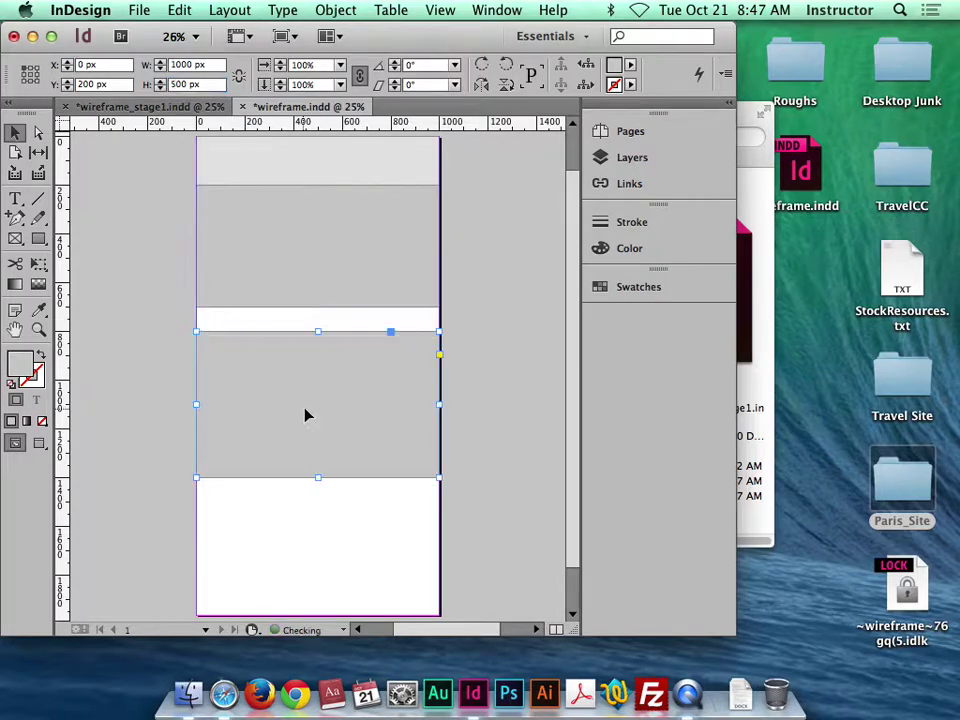
{"action": "double_click", "coordinate": [180, 84]}
{"action": "type", "text": "500"}
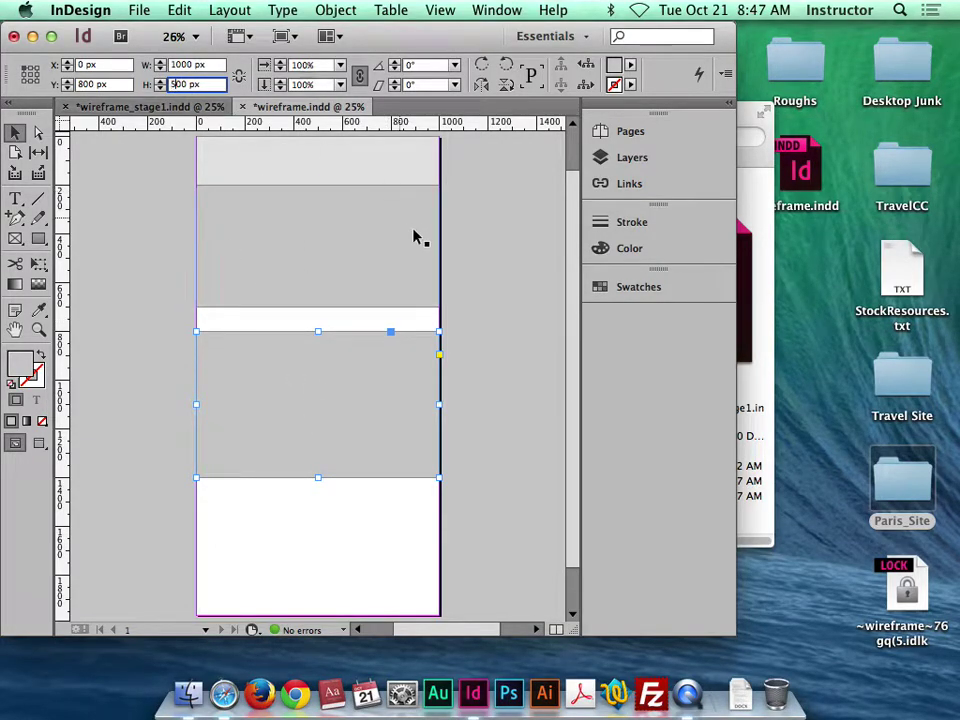
{"action": "key", "text": "Return"}
Move the lower panel up to Y 700 and give it a darker grey tint.
{"action": "left_click_drag", "start_coordinate": [368, 368], "coordinate": [371, 343]}
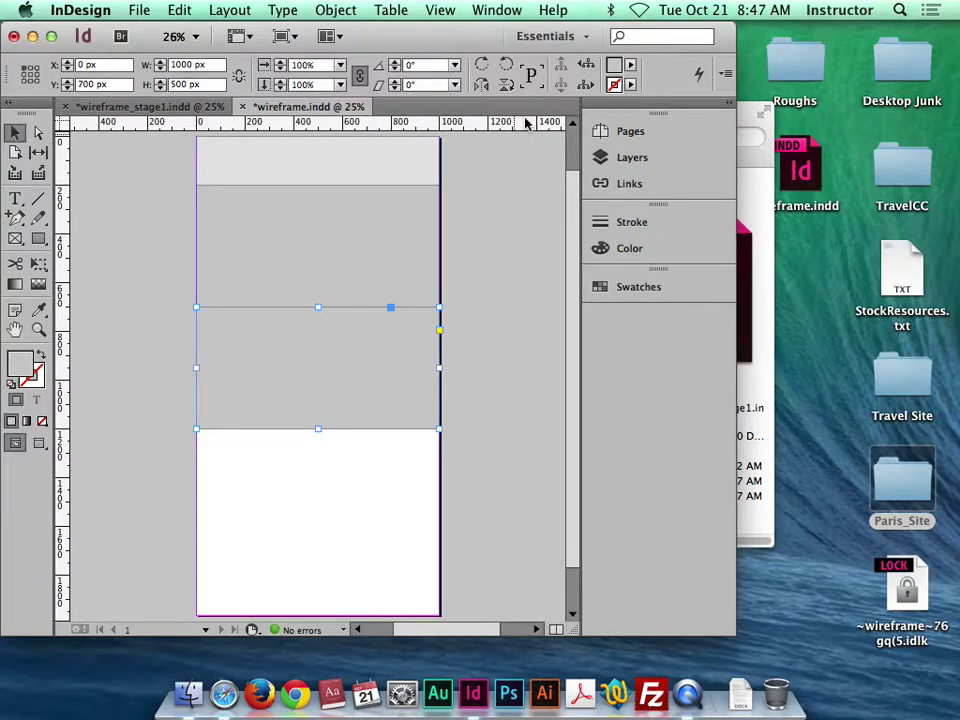
{"action": "left_click", "coordinate": [446, 281]}
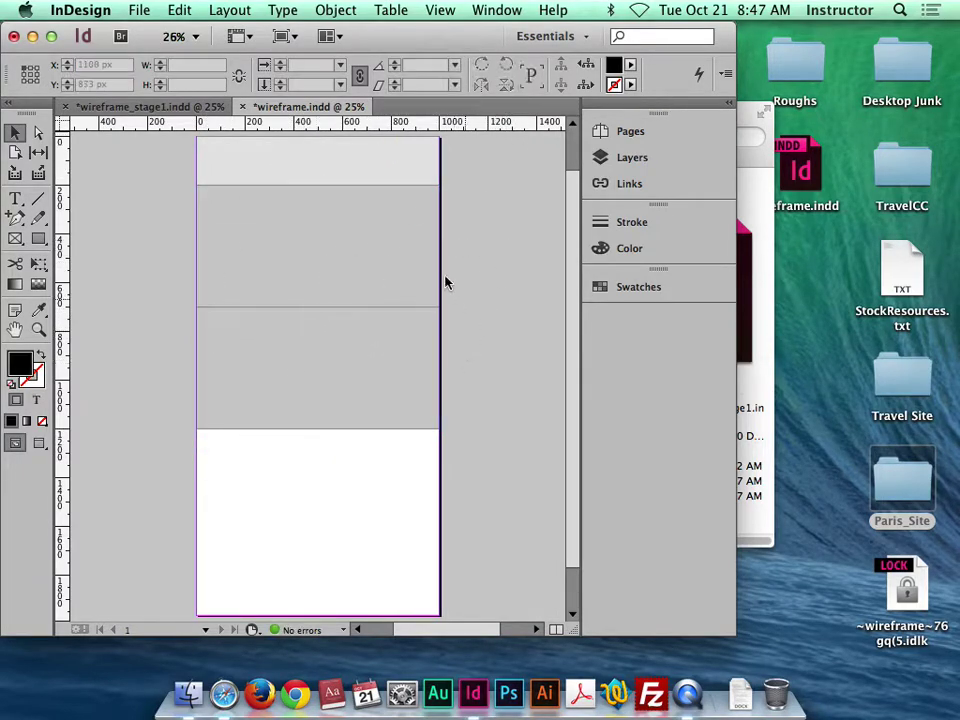
{"action": "left_click", "coordinate": [381, 343]}
{"action": "left_click", "coordinate": [630, 66]}
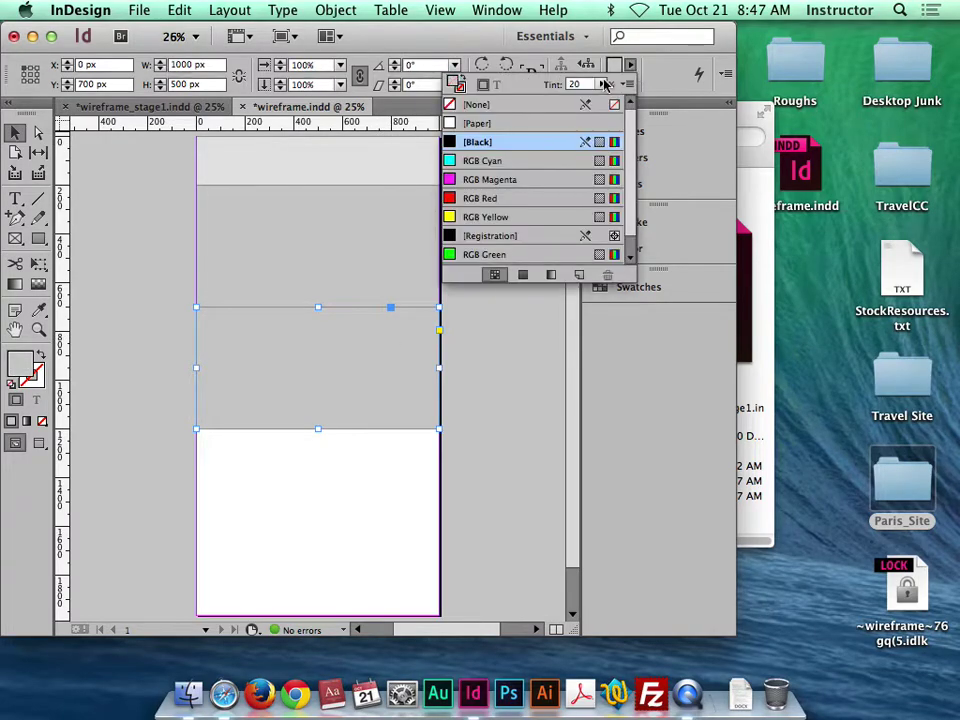
{"action": "left_click", "coordinate": [578, 86]}
{"action": "key", "text": "Return"}
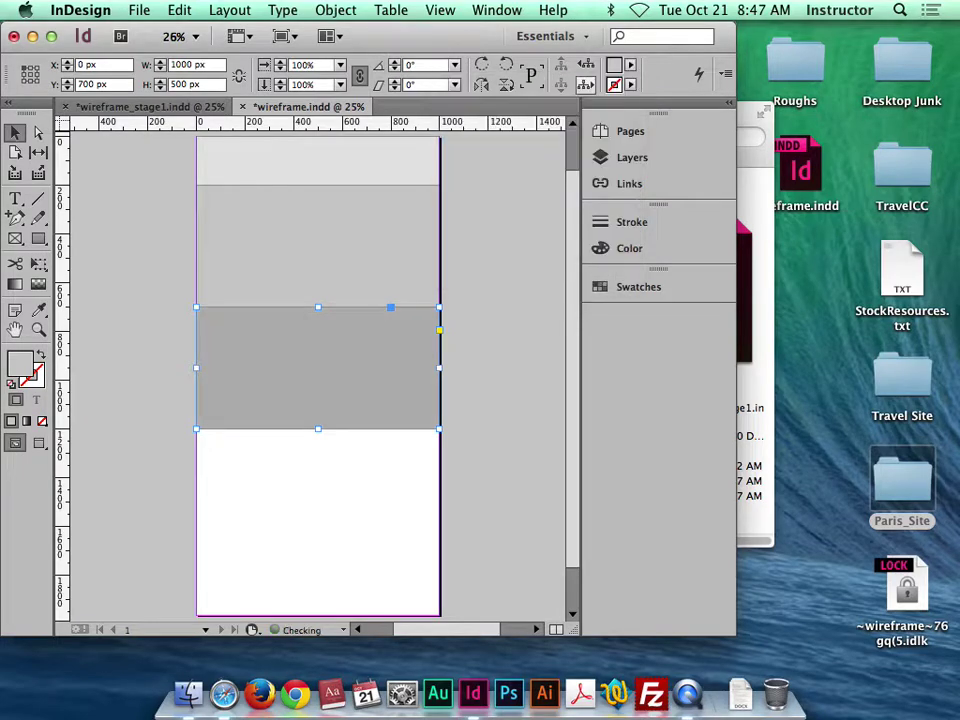
Alt-drag a copy of the upper light grey panel below the darker one.
{"action": "left_click", "coordinate": [367, 245]}
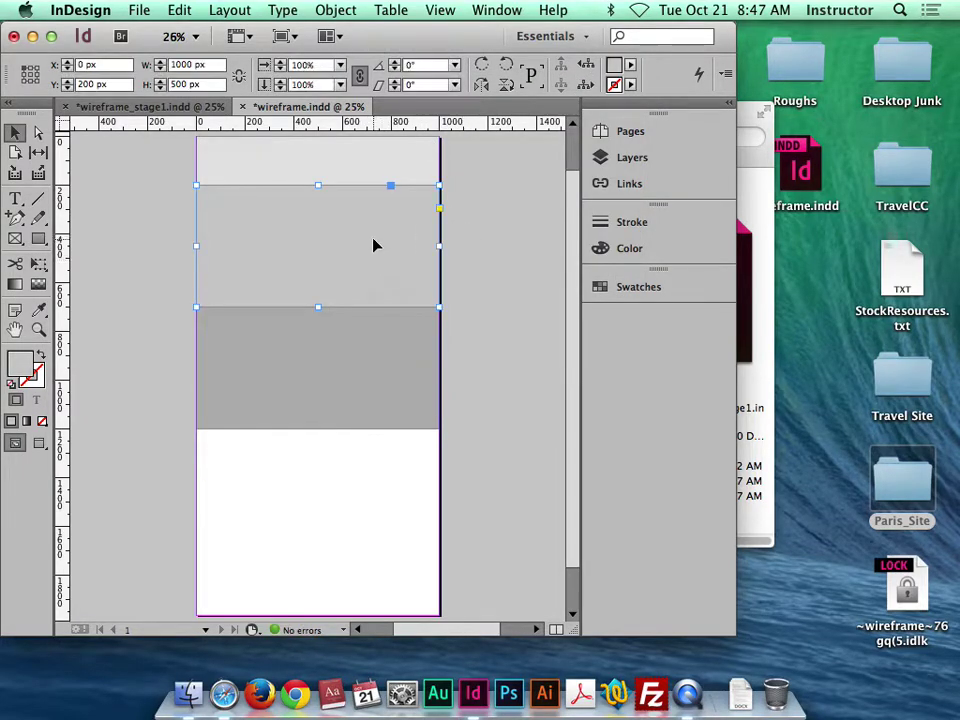
{"action": "left_click_drag", "start_coordinate": [373, 244], "coordinate": [373, 486]}
{"action": "left_click", "coordinate": [467, 471]}
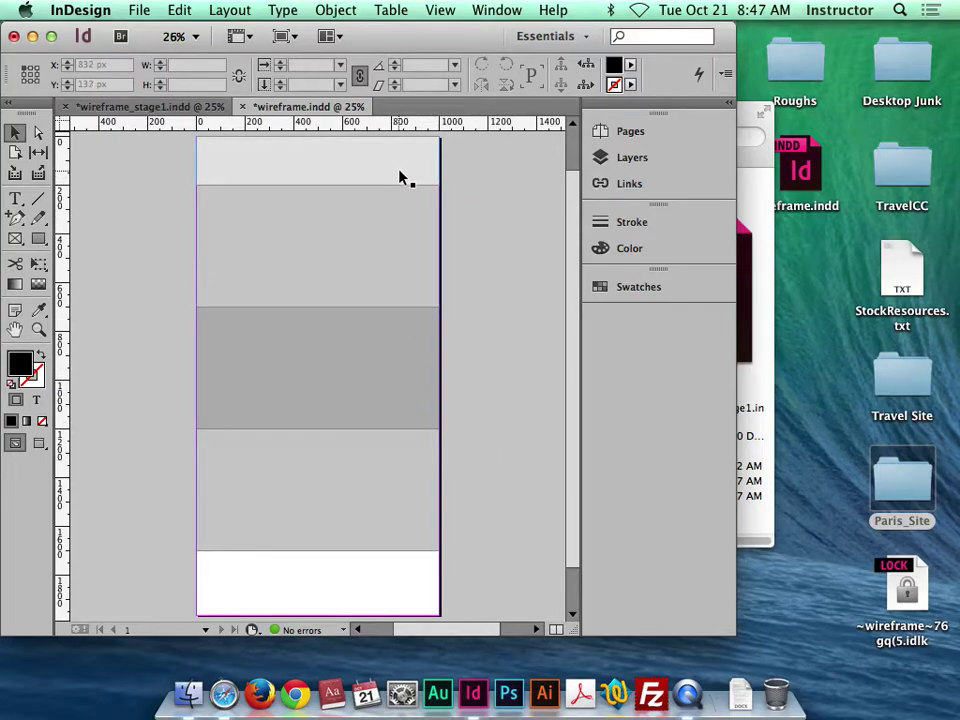
Move the three grey bands further down the page to make room under the header.
{"action": "left_click", "coordinate": [414, 275]}
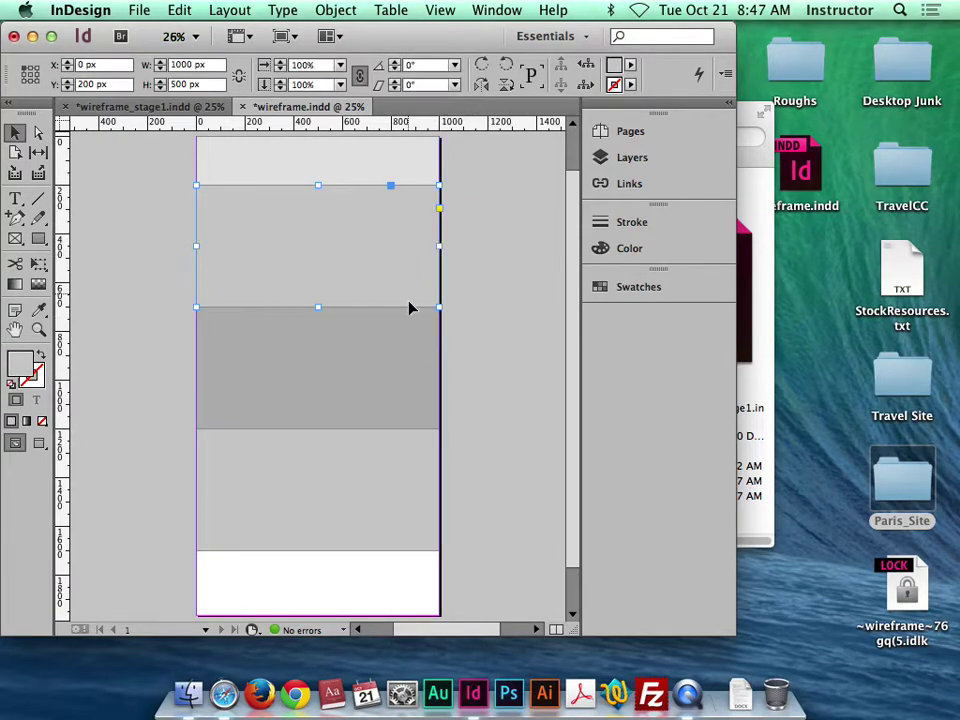
{"action": "left_click", "coordinate": [392, 372], "text": "shift"}
{"action": "left_click", "coordinate": [407, 486], "text": "shift"}
{"action": "left_click_drag", "start_coordinate": [377, 486], "coordinate": [376, 504]}
{"action": "left_click", "coordinate": [484, 360]}
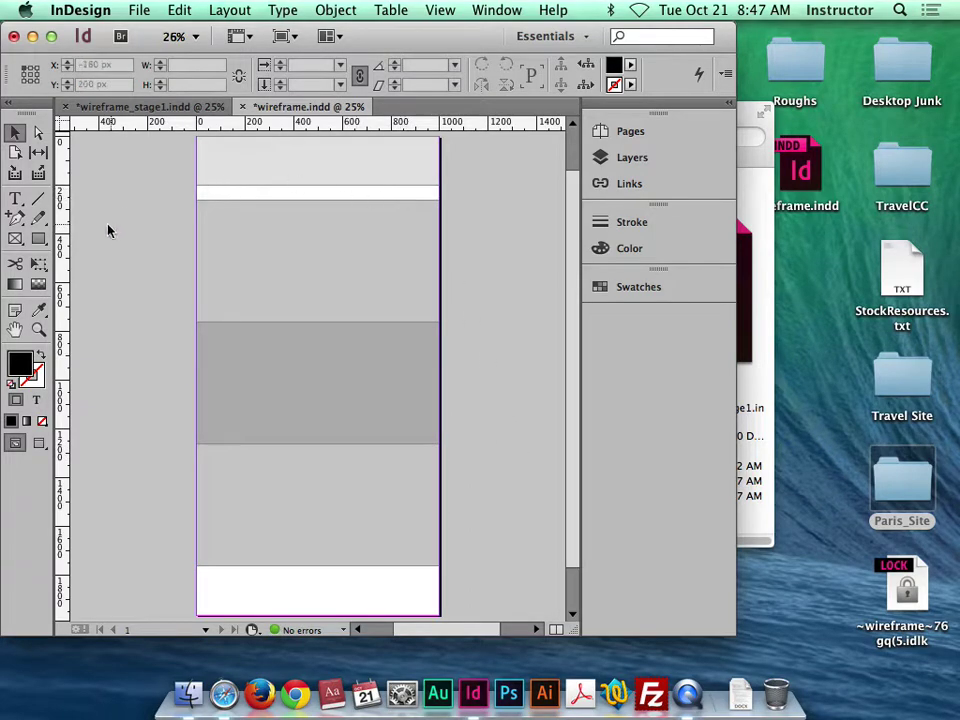
Draw a 1000×60 px black navigation bar directly below the header.
{"action": "left_click", "coordinate": [40, 240]}
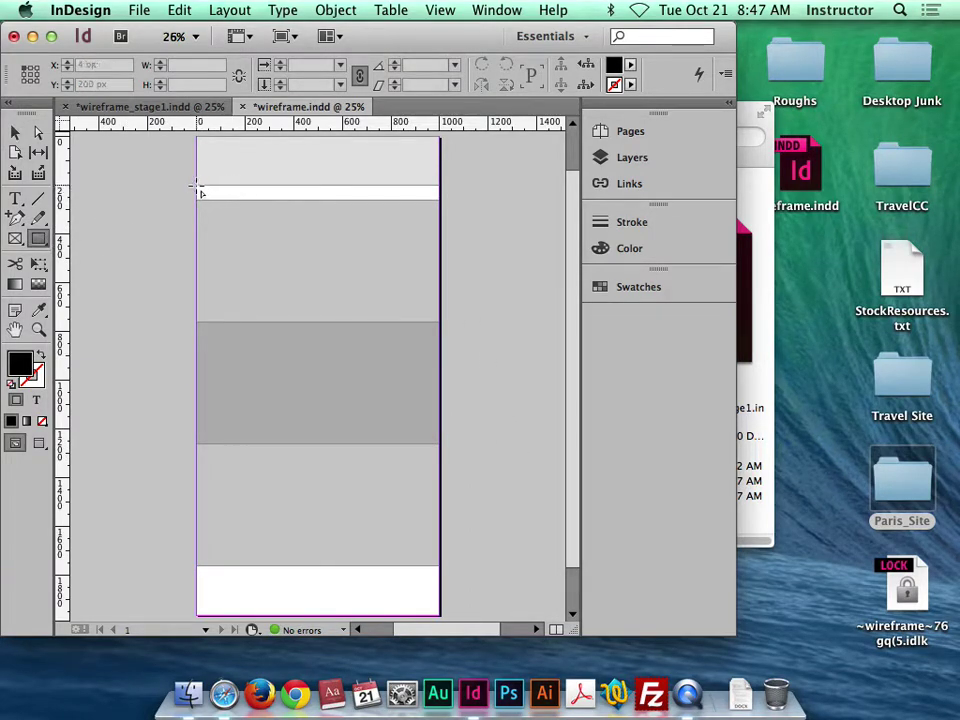
{"action": "left_click_drag", "start_coordinate": [198, 187], "coordinate": [446, 207]}
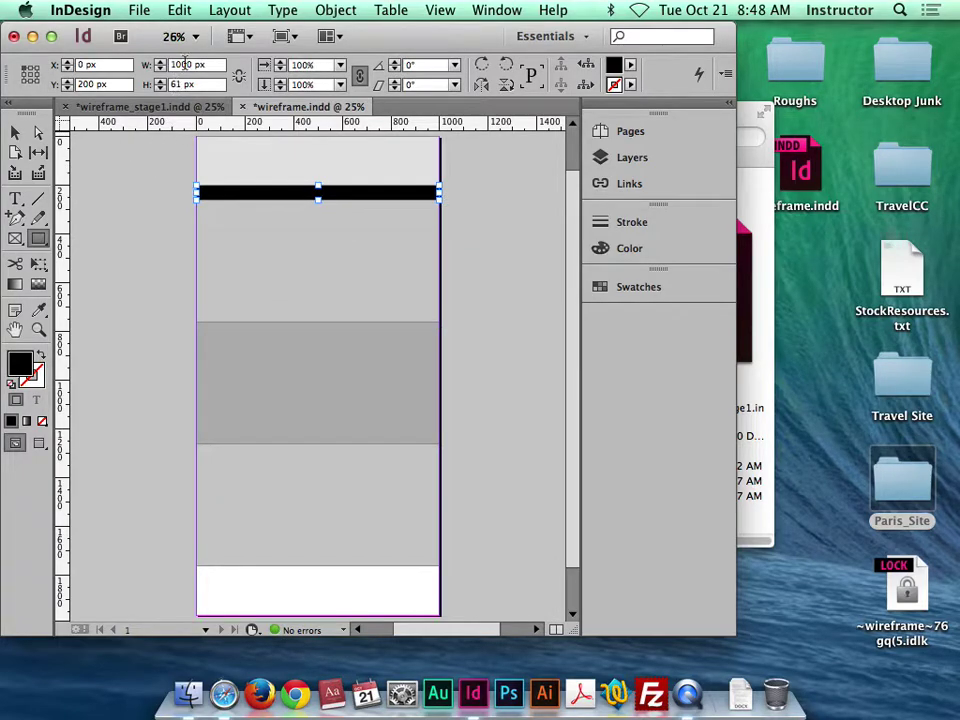
{"action": "left_click", "coordinate": [181, 85]}
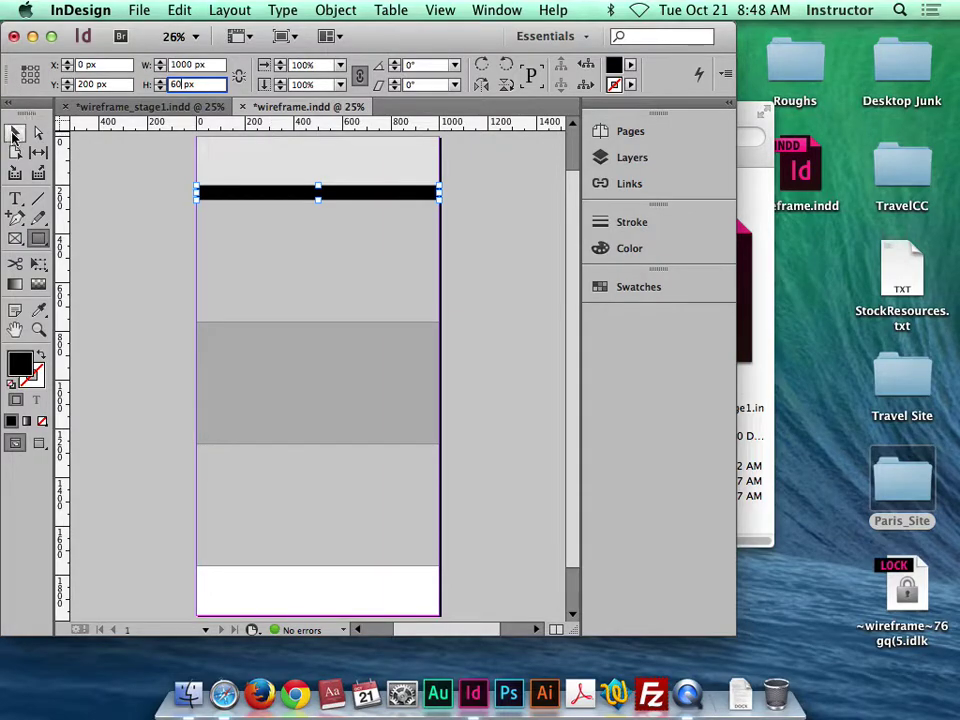
{"action": "left_click", "coordinate": [15, 131]}
{"action": "left_click", "coordinate": [100, 167]}
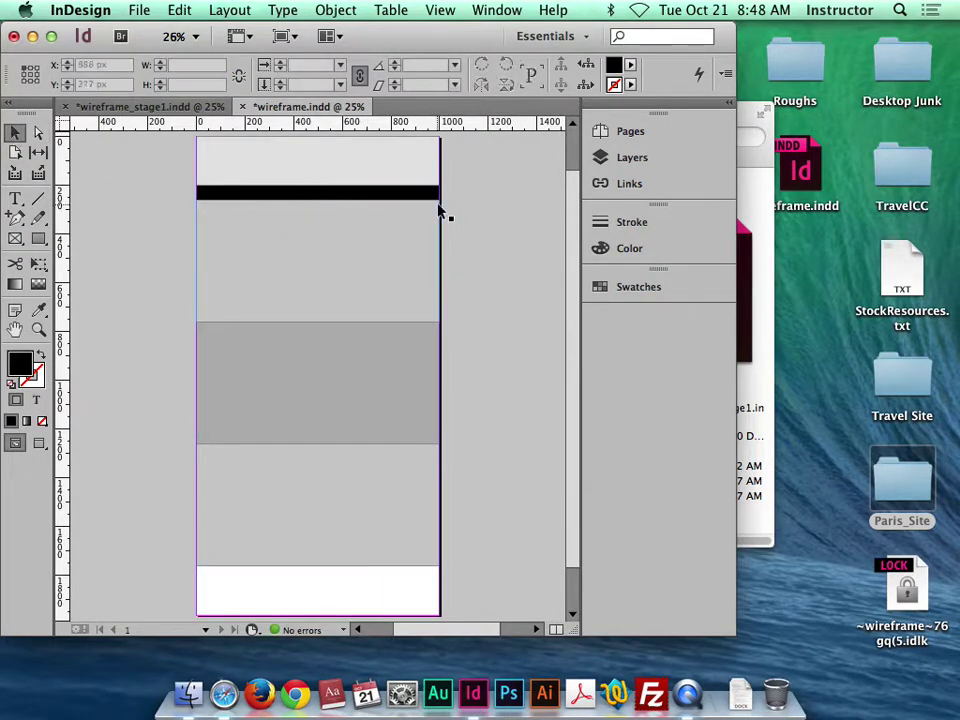
{"action": "key", "text": "super+equal"}
{"action": "key", "text": "super+equal"}
{"action": "scroll", "coordinate": [412, 307], "scroll_direction": "up", "scroll_amount": 5}
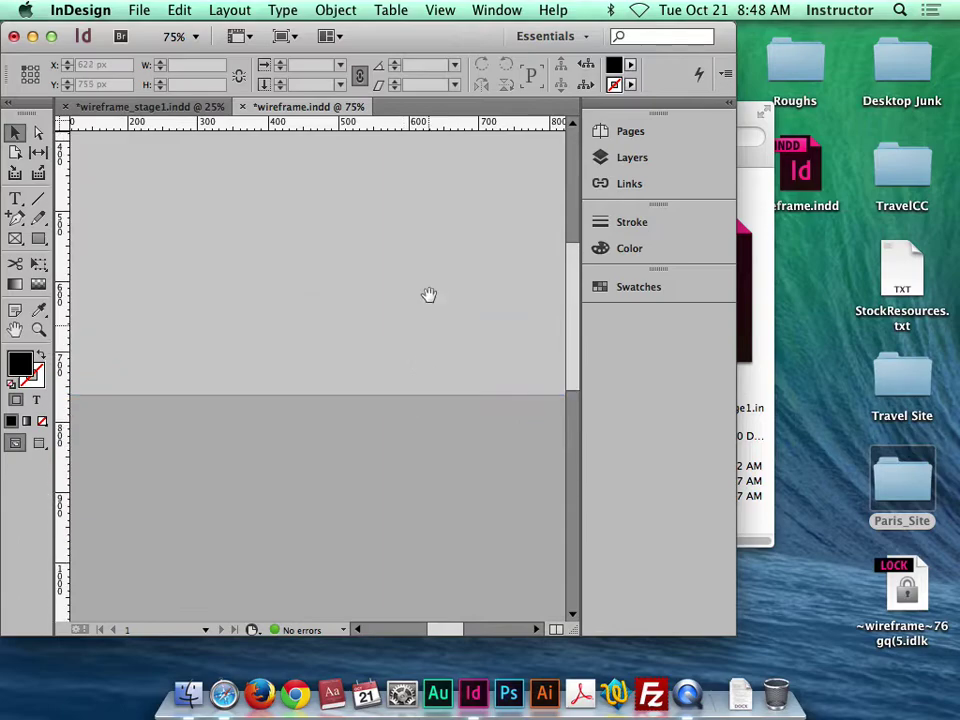
{"action": "left_click", "coordinate": [405, 208]}
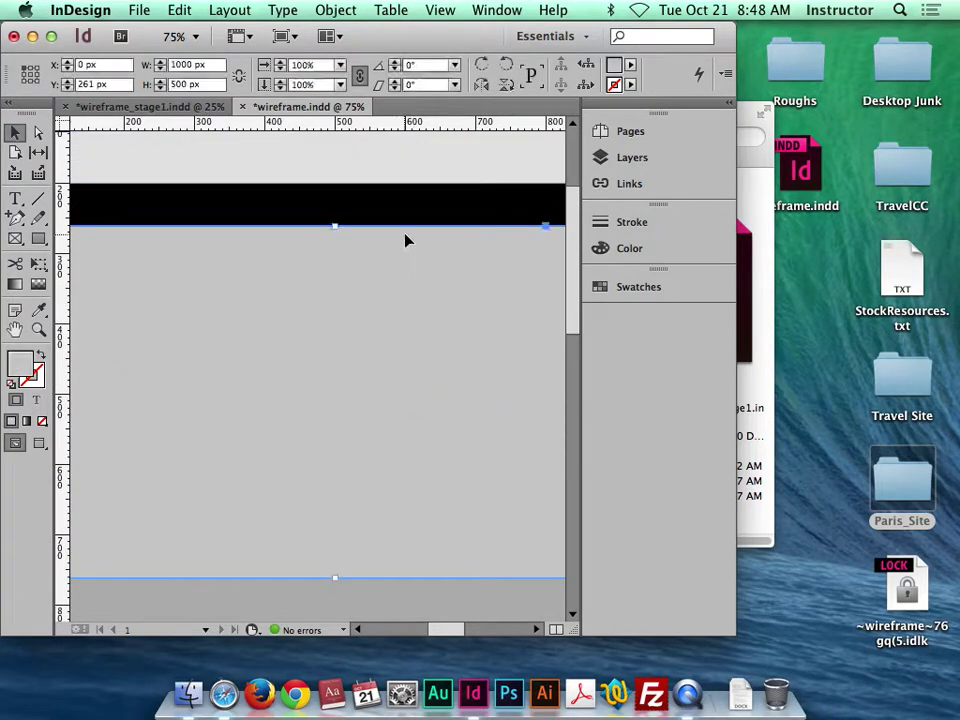
{"action": "key", "text": "super+minus"}
{"action": "key", "text": "super+minus"}
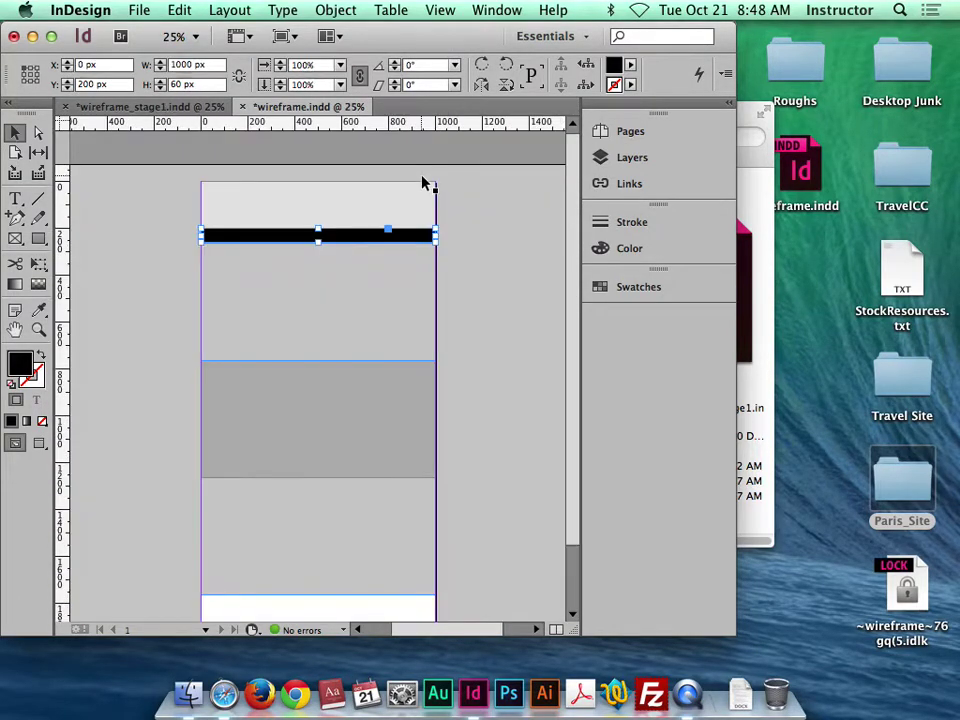
Snap the grey panels back up beneath the black bar, restacked at Y 261, 761 and 1261.
{"action": "left_click", "coordinate": [469, 332]}
{"action": "scroll", "coordinate": [448, 325], "scroll_direction": "down", "scroll_amount": 3}
{"action": "scroll", "coordinate": [448, 325], "scroll_direction": "up", "scroll_amount": 2}
{"action": "left_click_drag", "start_coordinate": [343, 272], "coordinate": [366, 221]}
{"action": "left_click_drag", "start_coordinate": [380, 270], "coordinate": [381, 249]}
{"action": "left_click", "coordinate": [525, 394]}
{"action": "left_click", "coordinate": [399, 332]}
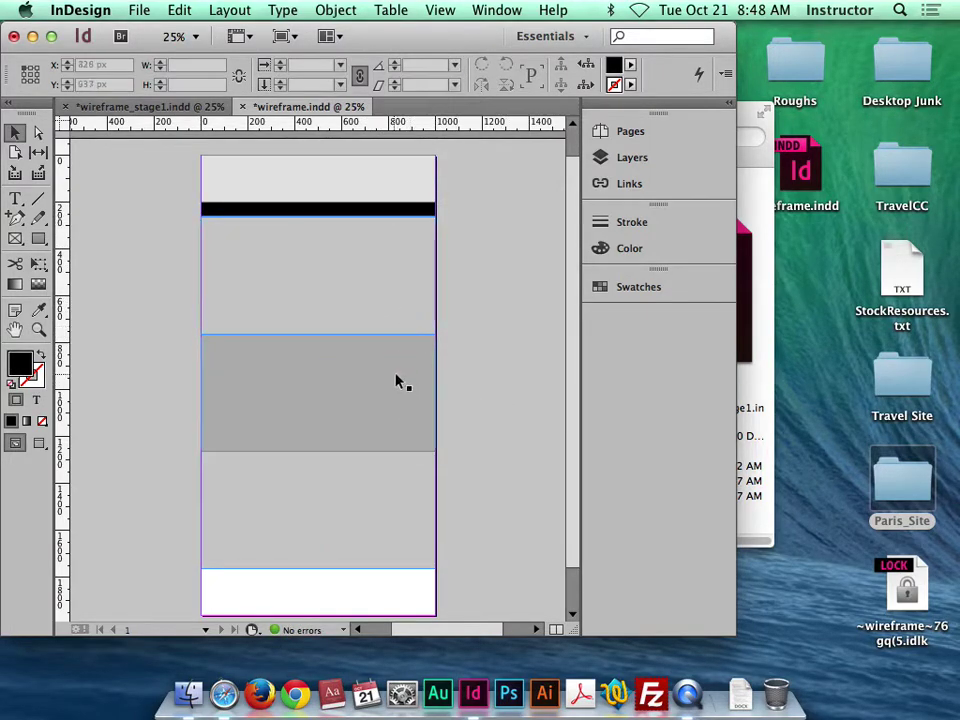
{"action": "left_click_drag", "start_coordinate": [399, 381], "coordinate": [396, 388]}
{"action": "left_click", "coordinate": [410, 487]}
{"action": "mouse_move", "coordinate": [410, 487]}
{"action": "left_mouse_down"}
{"action": "mouse_move", "coordinate": [411, 506]}
{"action": "mouse_move", "coordinate": [411, 491]}
{"action": "left_mouse_up"}
{"action": "left_click", "coordinate": [487, 473]}
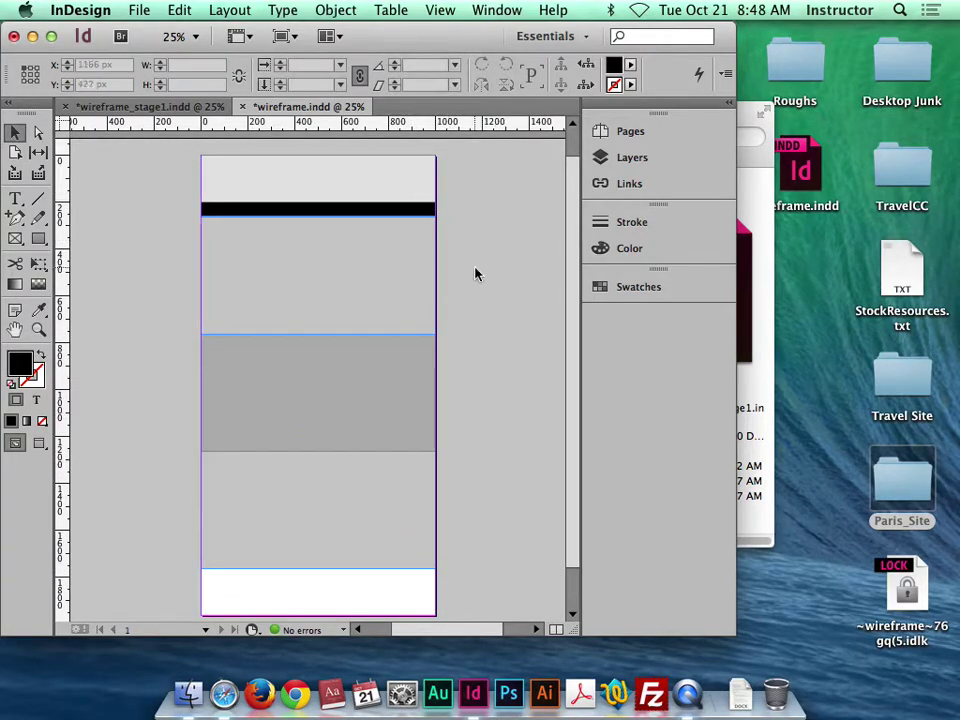
Copy the header panel down as a 1000×200 px footer at Y 1762 px.
{"action": "left_click", "coordinate": [369, 197]}
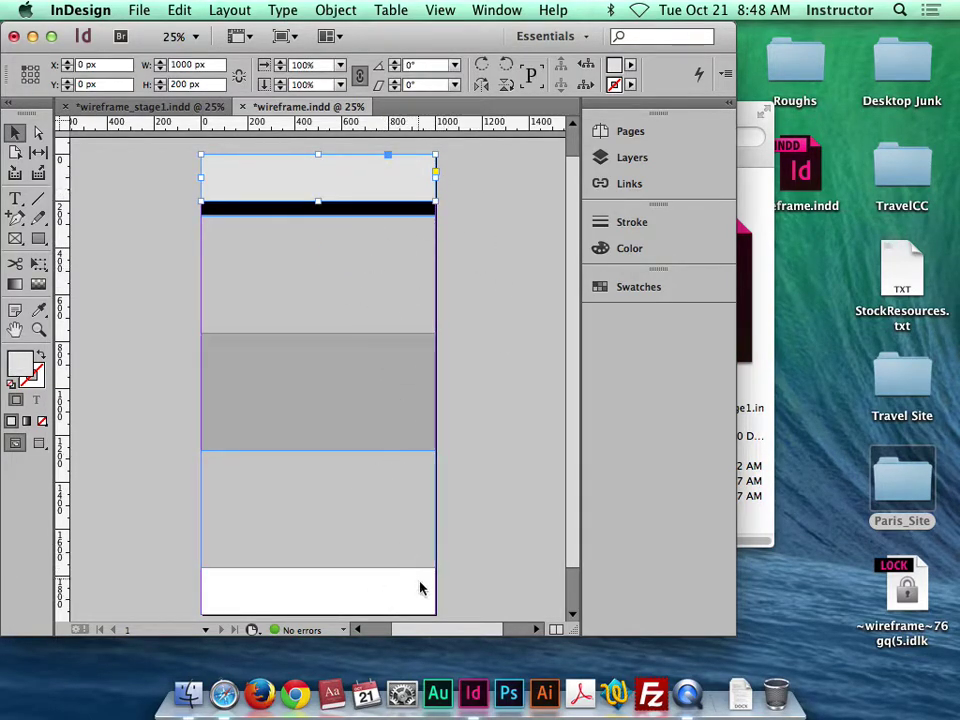
{"action": "left_click", "coordinate": [450, 585]}
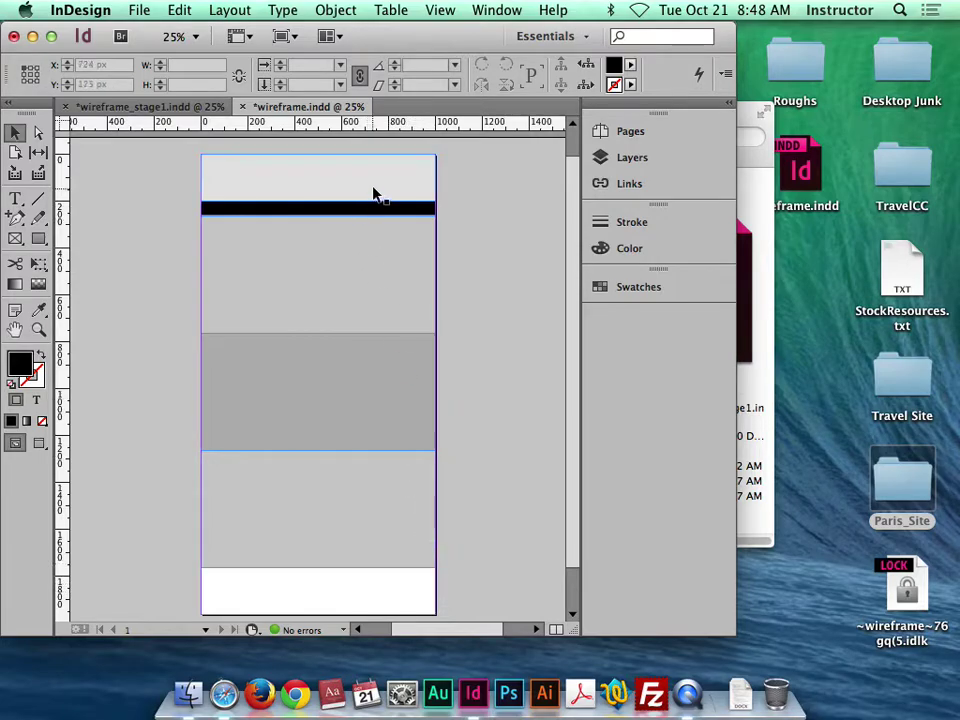
{"action": "left_click", "coordinate": [398, 192]}
{"action": "left_click_drag", "start_coordinate": [381, 186], "coordinate": [414, 602]}
{"action": "left_click", "coordinate": [466, 503]}
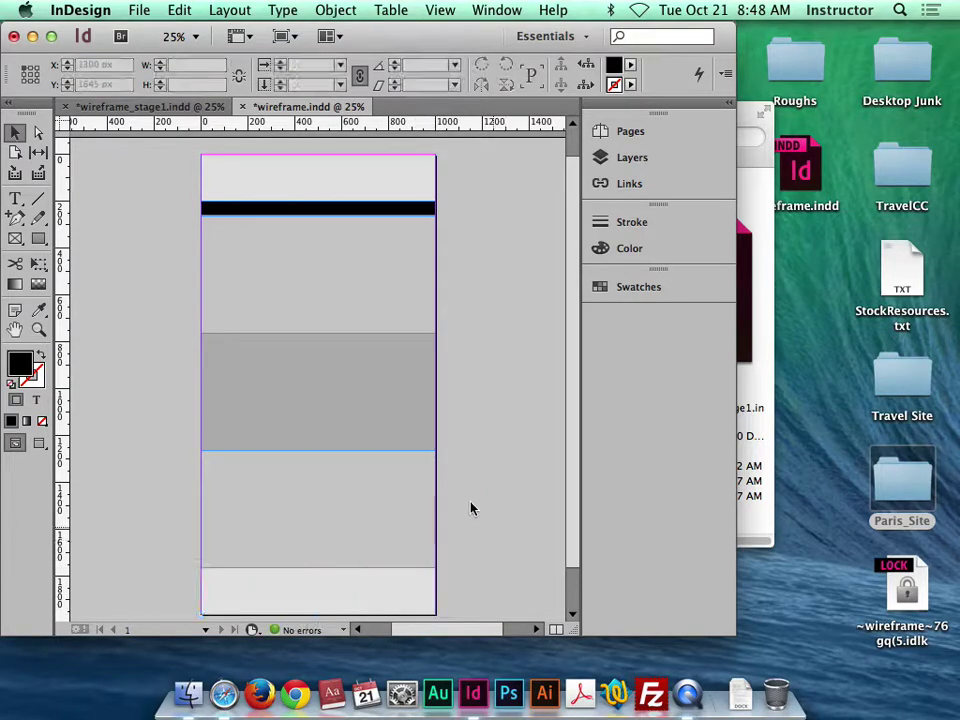
Check the stacked frames from footer up to header, ending with the black bar selected.
{"action": "scroll", "coordinate": [480, 523], "scroll_direction": "down", "scroll_amount": 2}
{"action": "left_click", "coordinate": [405, 559]}
{"action": "scroll", "coordinate": [358, 441], "scroll_direction": "up", "scroll_amount": 3}
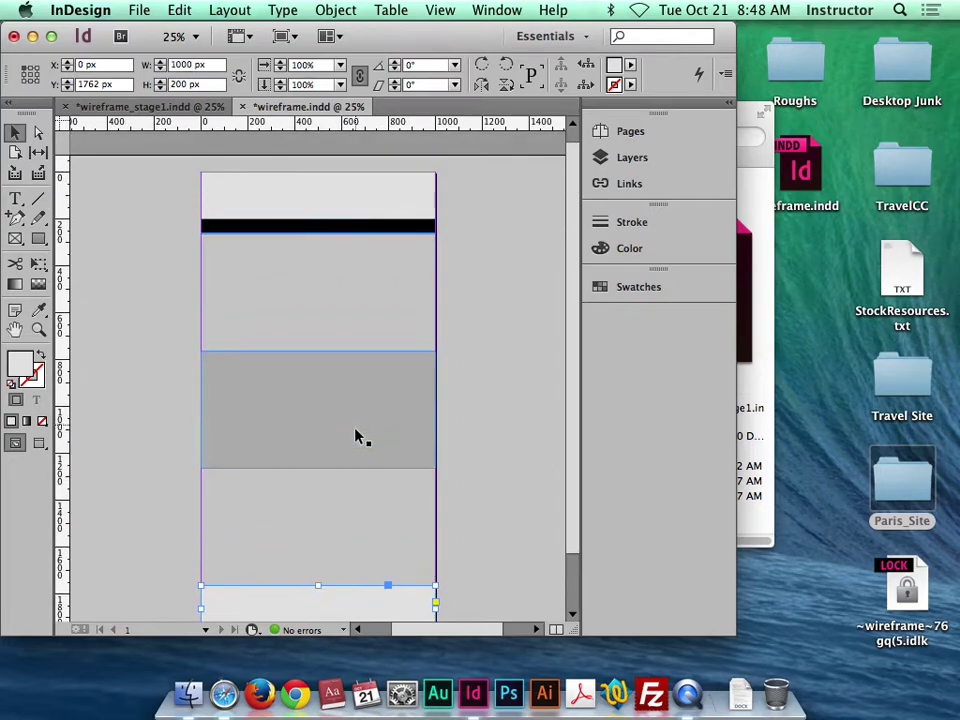
{"action": "left_click", "coordinate": [358, 520]}
{"action": "left_click", "coordinate": [365, 385]}
{"action": "left_click", "coordinate": [372, 336]}
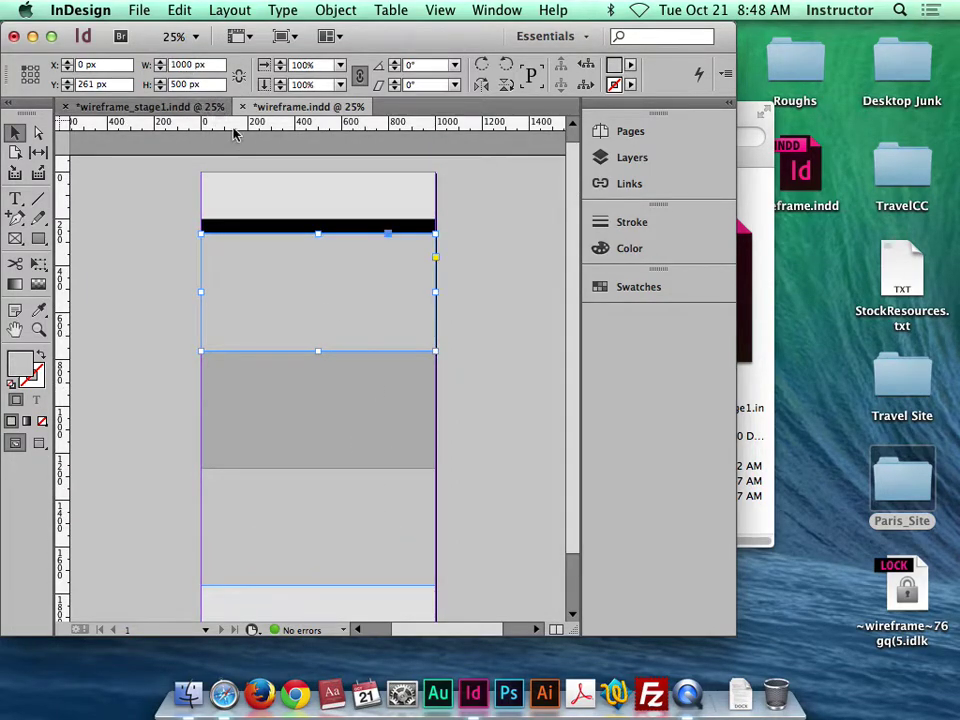
{"action": "left_click", "coordinate": [385, 226]}
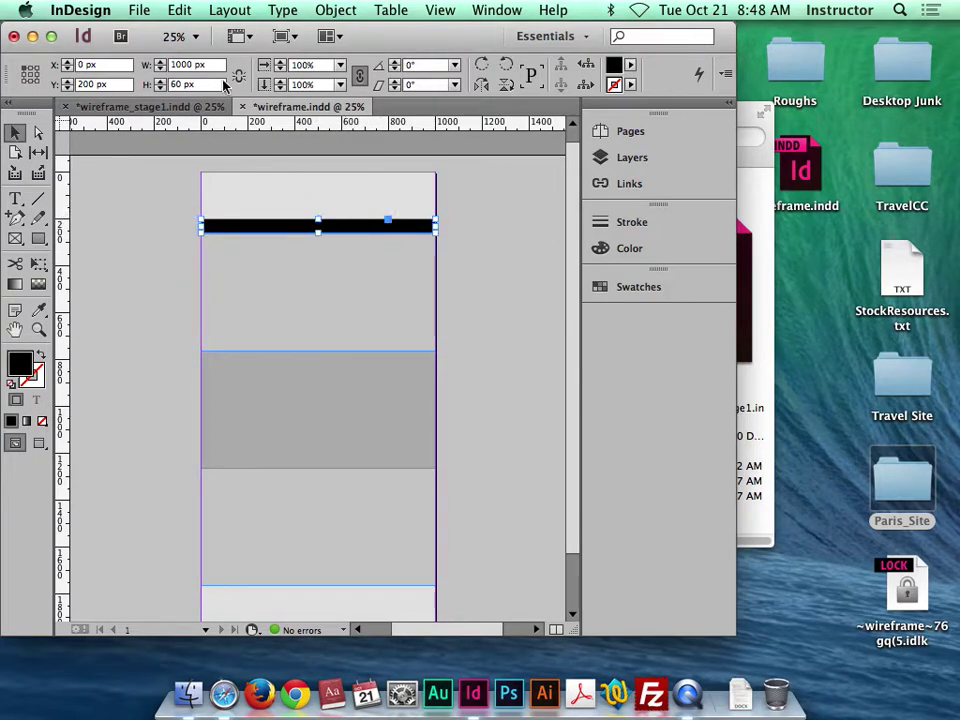
{"action": "left_click", "coordinate": [311, 198]}
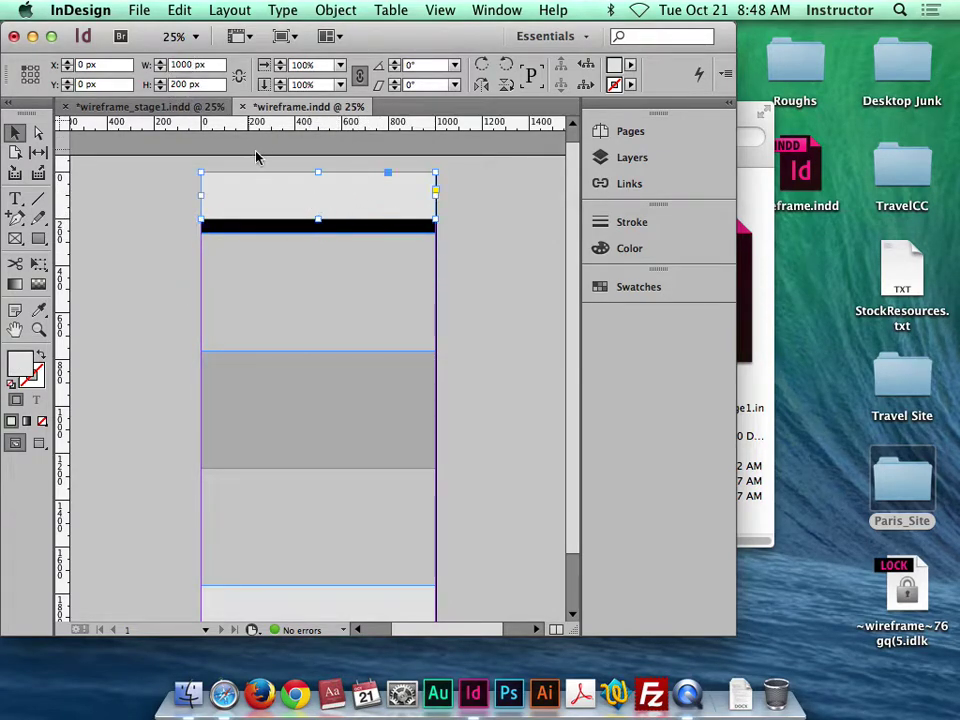
{"action": "left_click", "coordinate": [501, 264]}
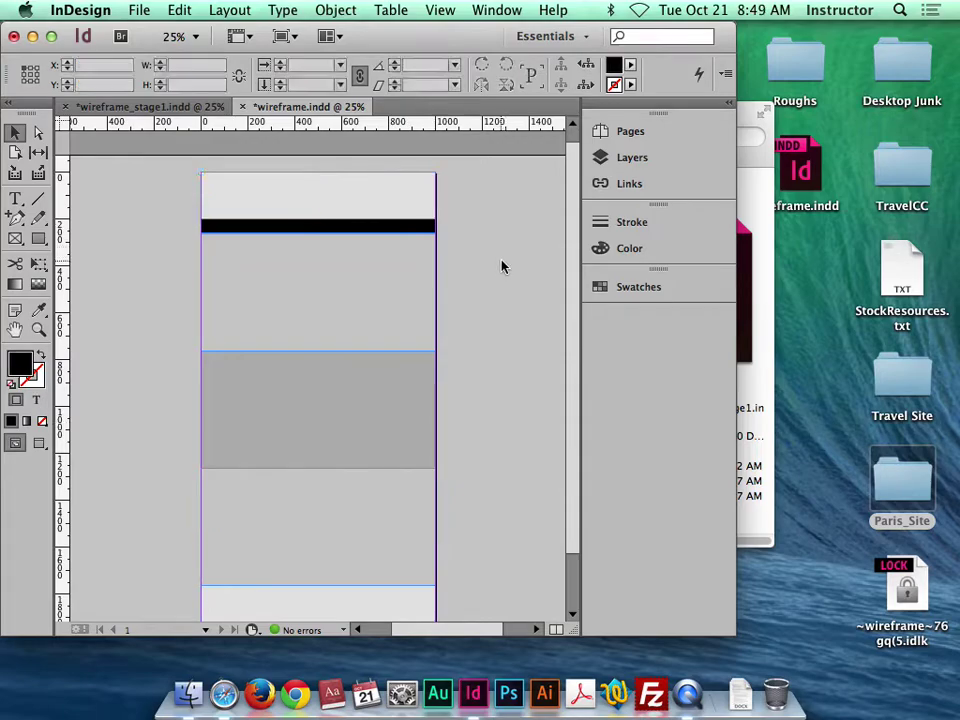
{"action": "left_click", "coordinate": [403, 224]}
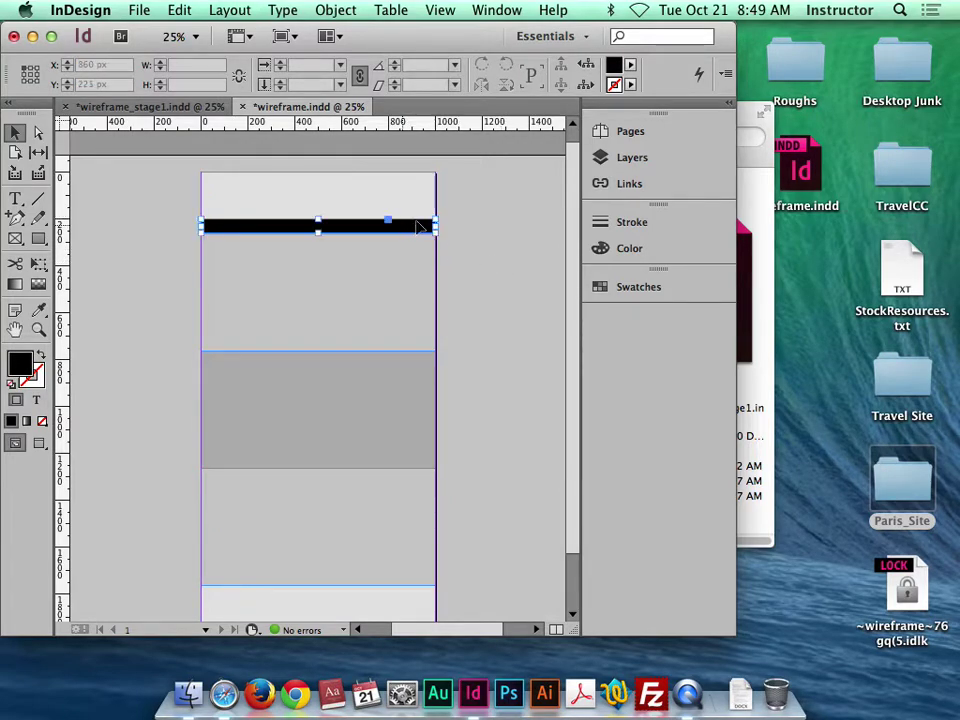
Set the navigation bar's fill tint to 50%, turning it dark grey.
{"action": "left_click", "coordinate": [630, 68]}
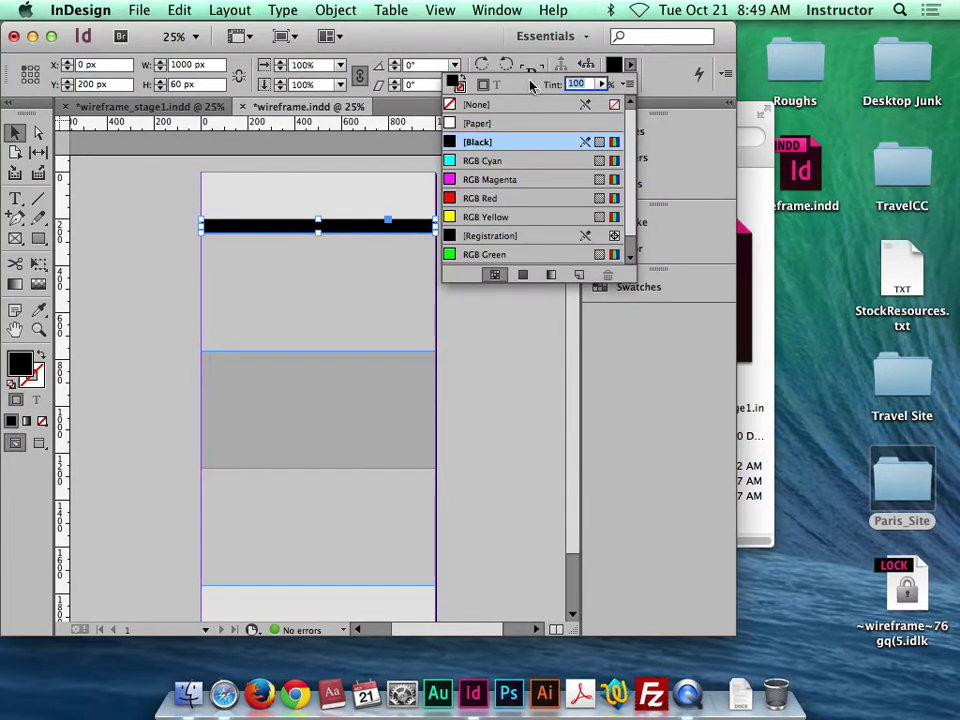
{"action": "type", "text": "50"}
{"action": "key", "text": "Return"}
{"action": "left_click", "coordinate": [519, 343]}
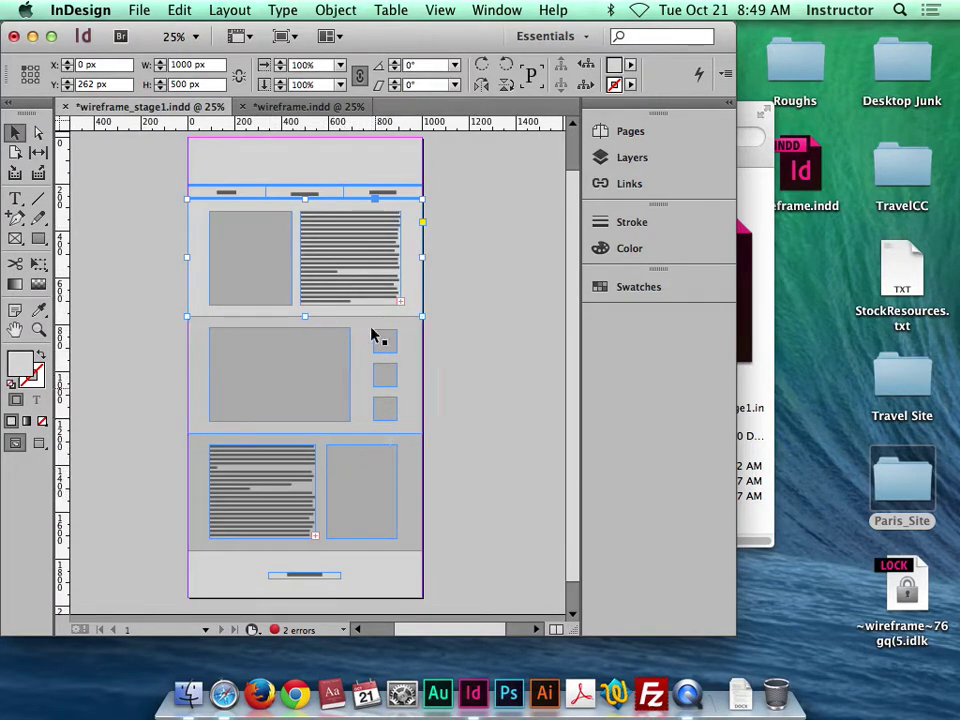
In wireframe.indd, lock Layer 1 and create a new Layer 2 above it.
{"action": "left_click", "coordinate": [305, 107]}
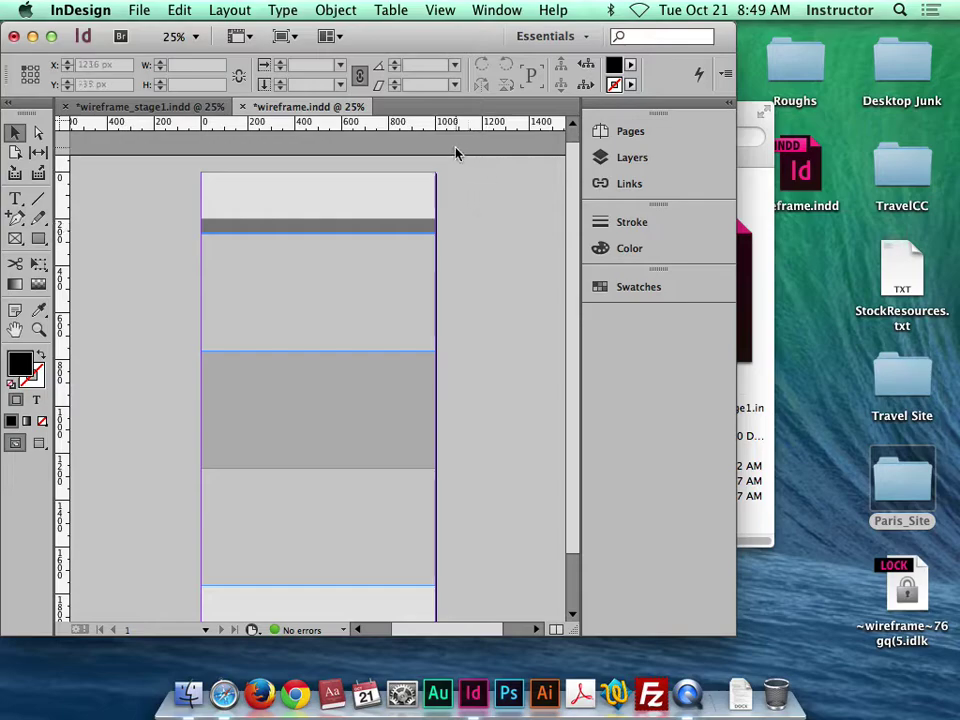
{"action": "left_click_drag", "start_coordinate": [446, 252], "coordinate": [176, 608]}
{"action": "scroll", "coordinate": [499, 360], "scroll_direction": "down", "scroll_amount": 2}
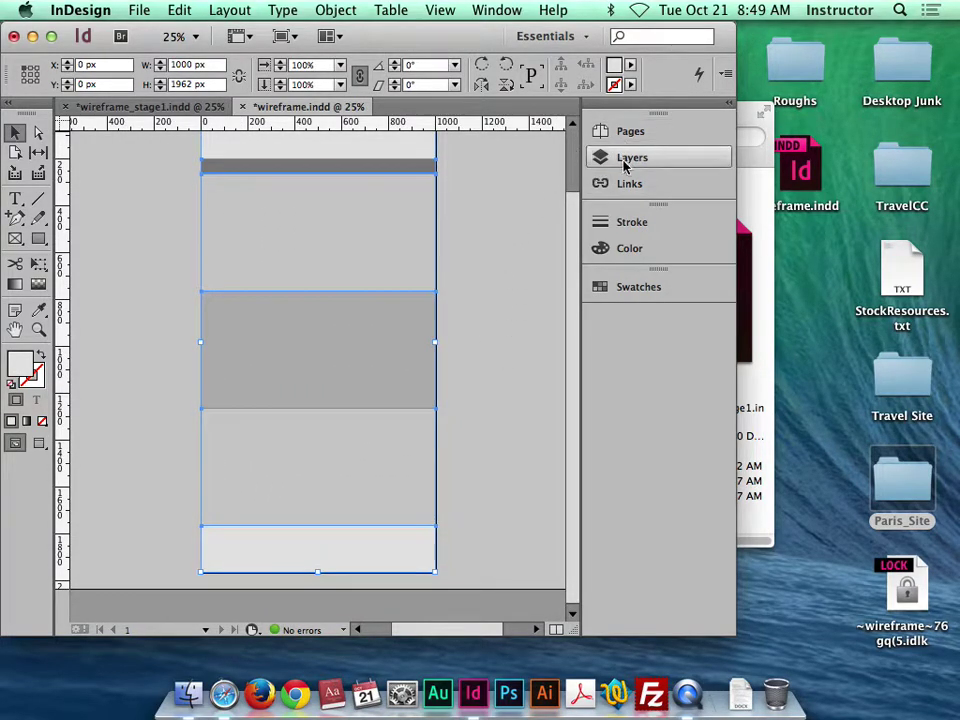
{"action": "left_click", "coordinate": [608, 162]}
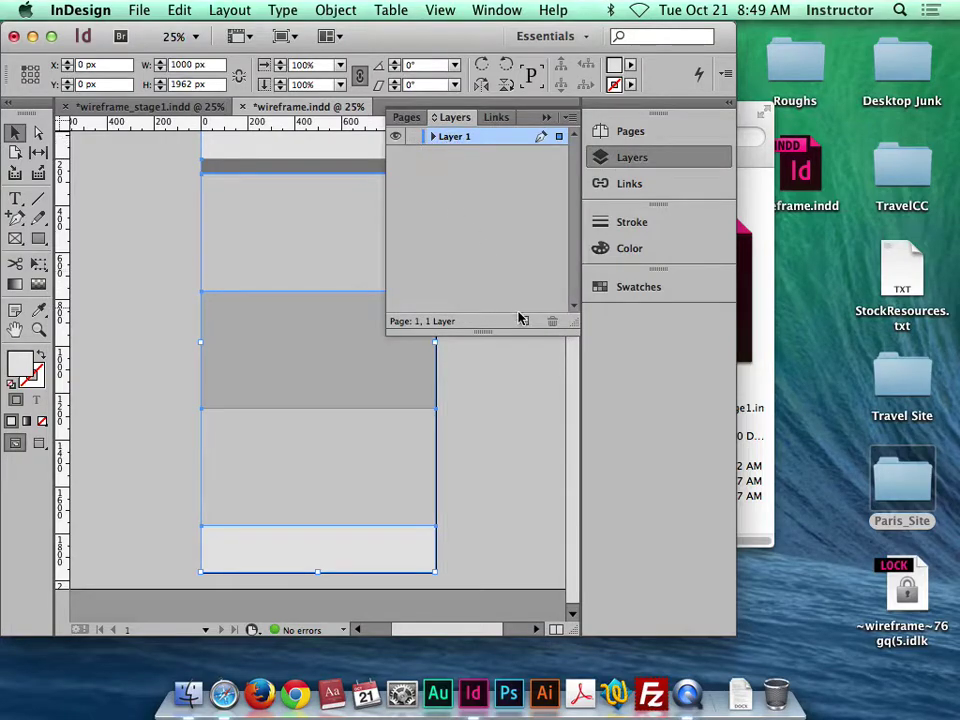
{"action": "left_click", "coordinate": [415, 139]}
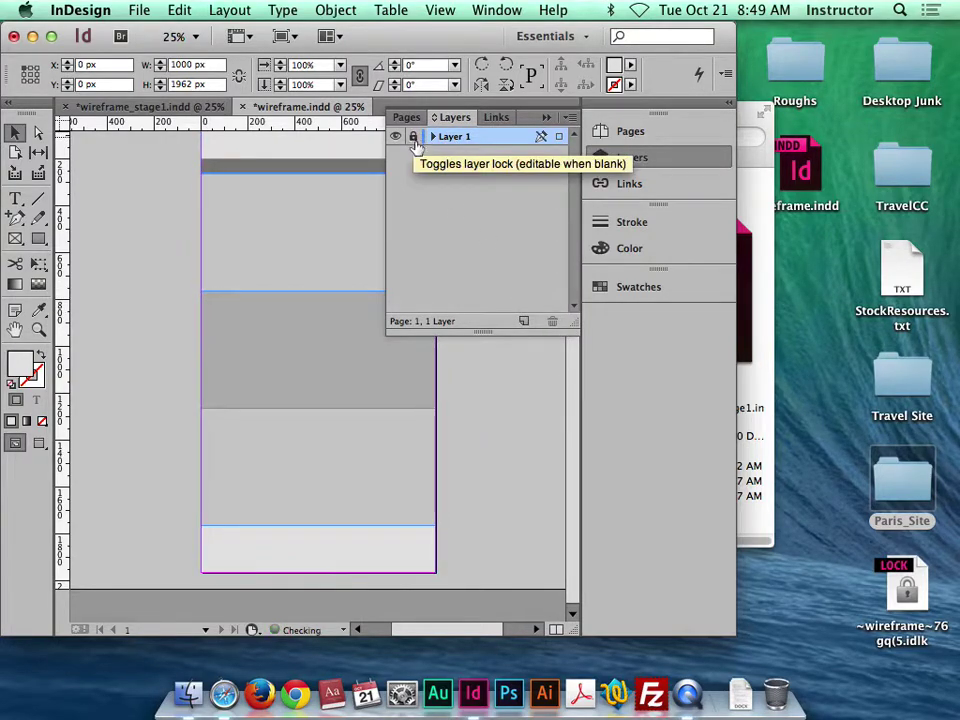
{"action": "left_click", "coordinate": [523, 321]}
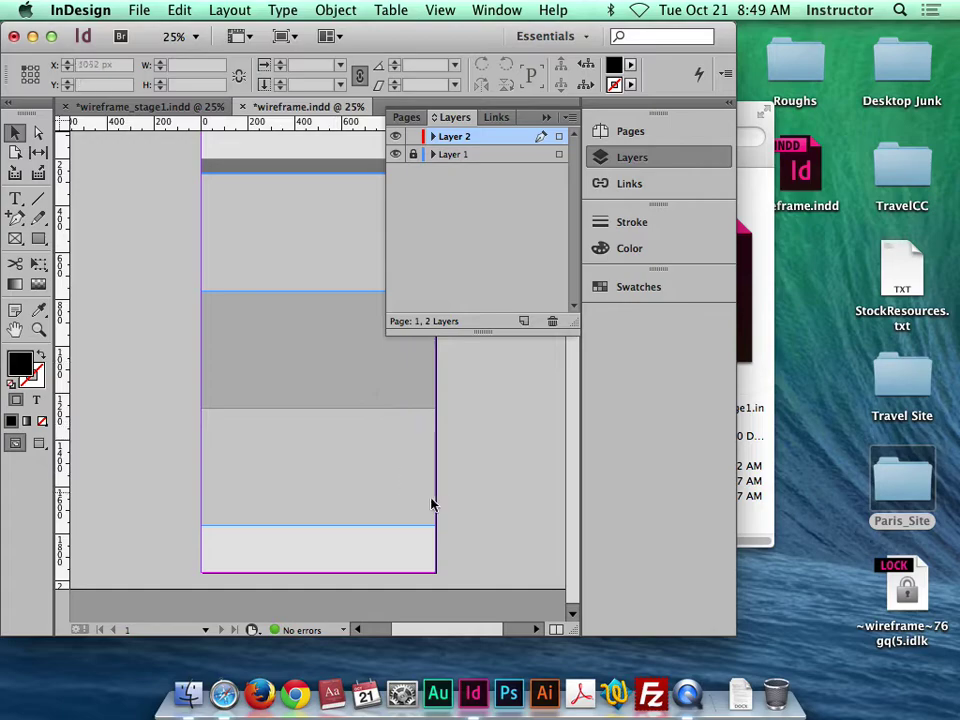
{"action": "left_click_drag", "start_coordinate": [369, 432], "coordinate": [408, 471]}
{"action": "left_click", "coordinate": [545, 119]}
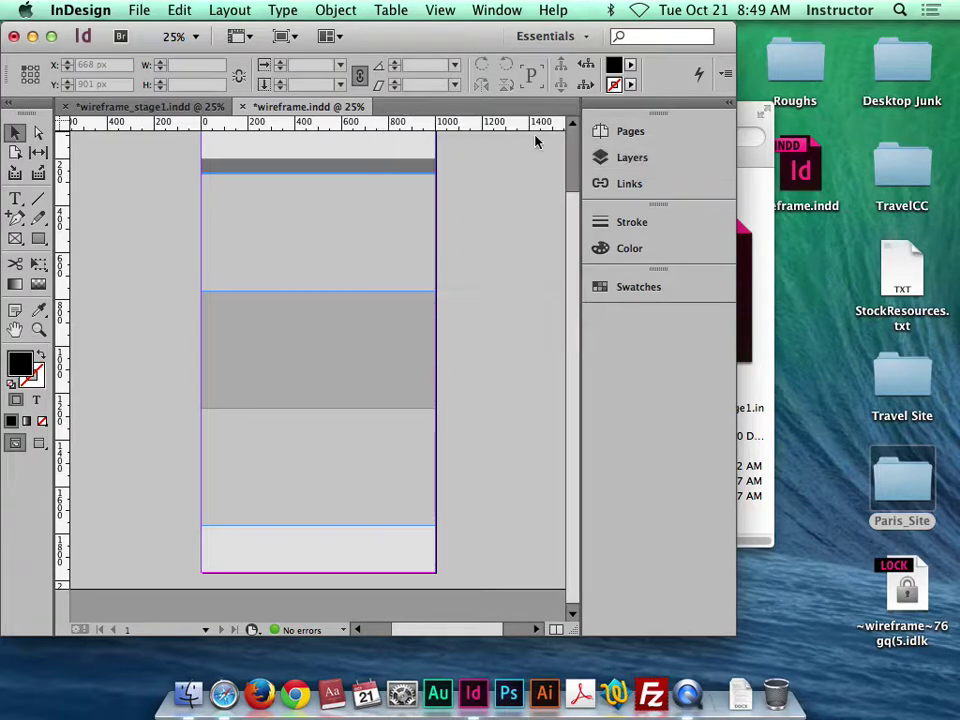
{"action": "scroll", "coordinate": [501, 253], "scroll_direction": "up", "scroll_amount": 3}
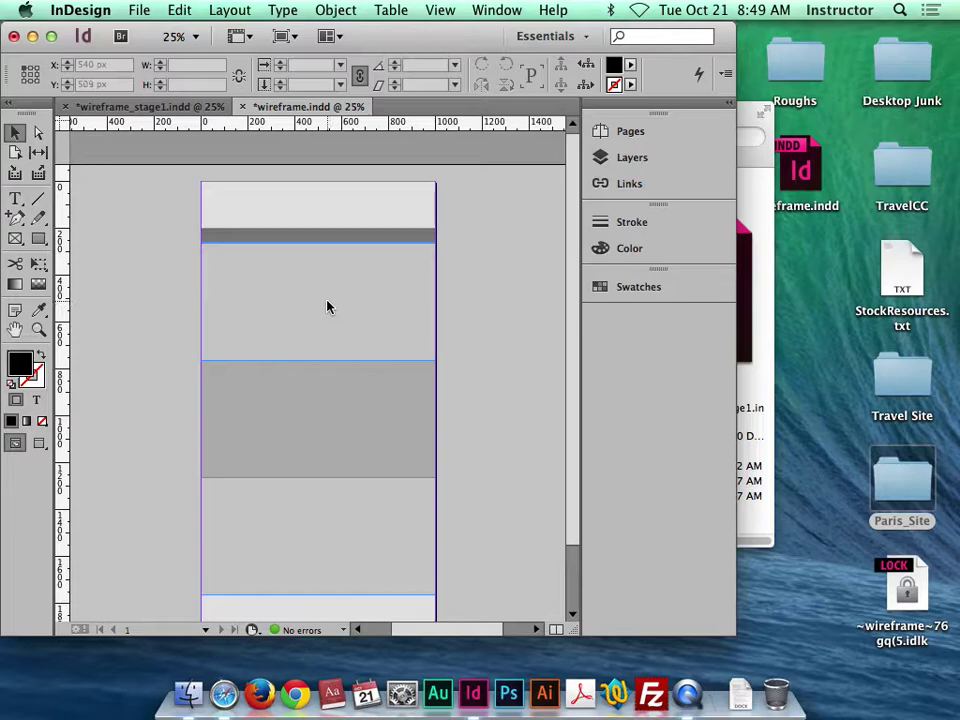
{"action": "scroll", "coordinate": [370, 290], "scroll_direction": "down", "scroll_amount": 1}
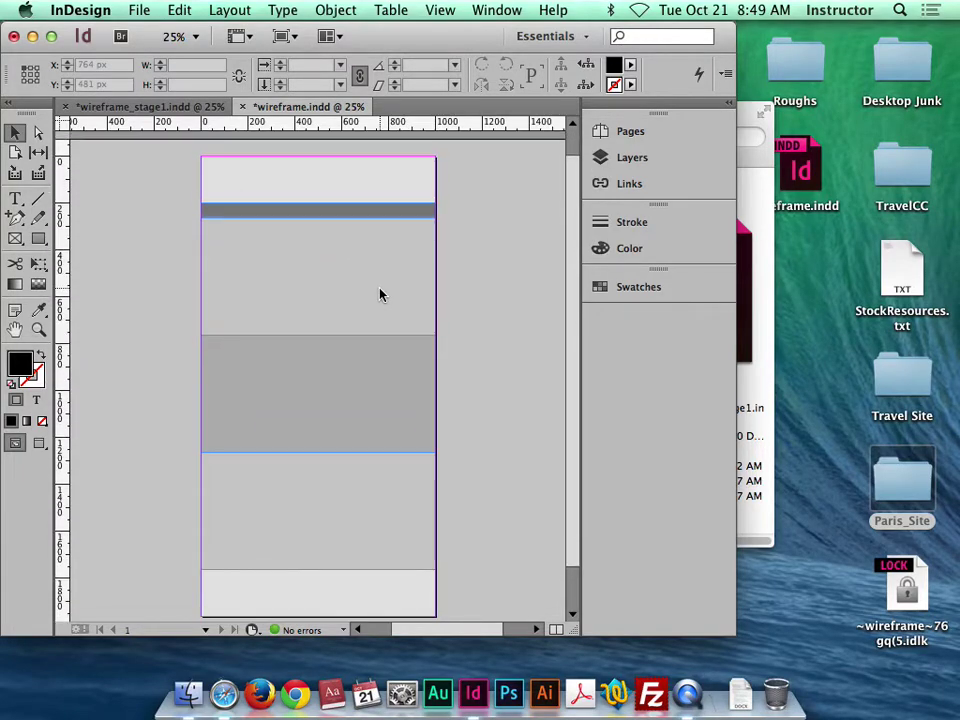
Position the 350×400 px image box in the upper band at X 56, Y 311.
{"action": "left_click", "coordinate": [154, 107]}
{"action": "left_click", "coordinate": [279, 259]}
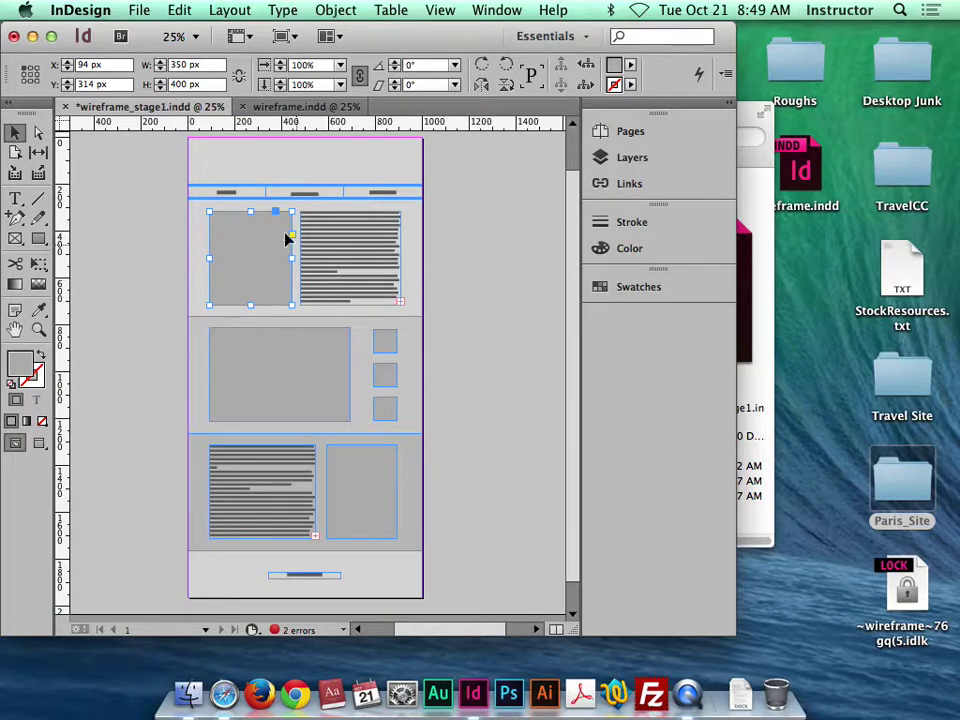
{"action": "left_click", "coordinate": [312, 107]}
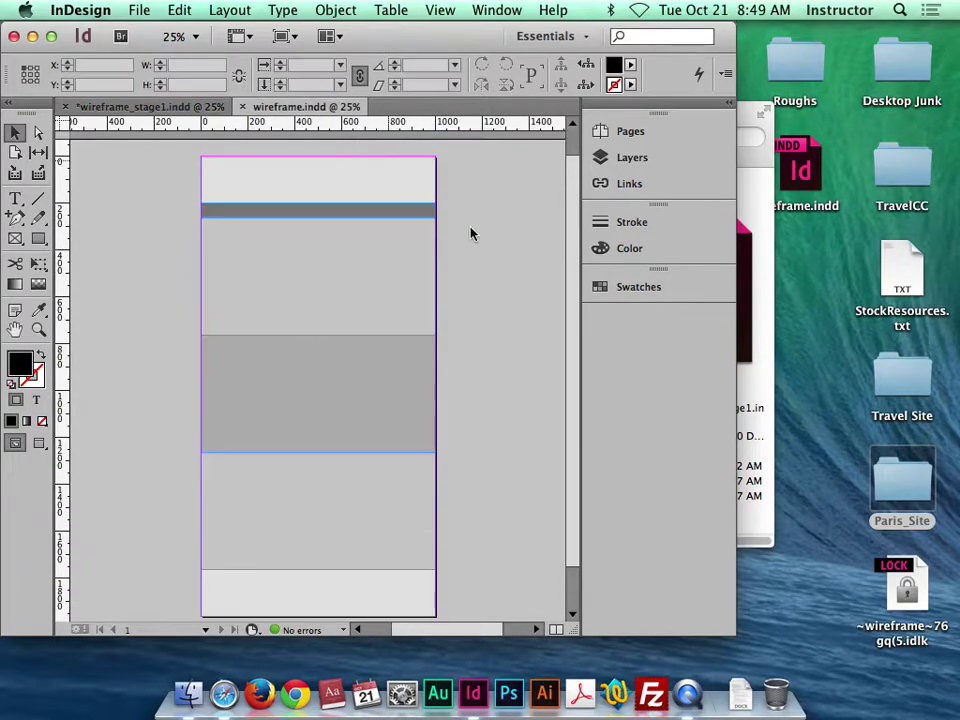
{"action": "left_click_drag", "start_coordinate": [356, 355], "coordinate": [287, 274]}
{"action": "left_click", "coordinate": [441, 285]}
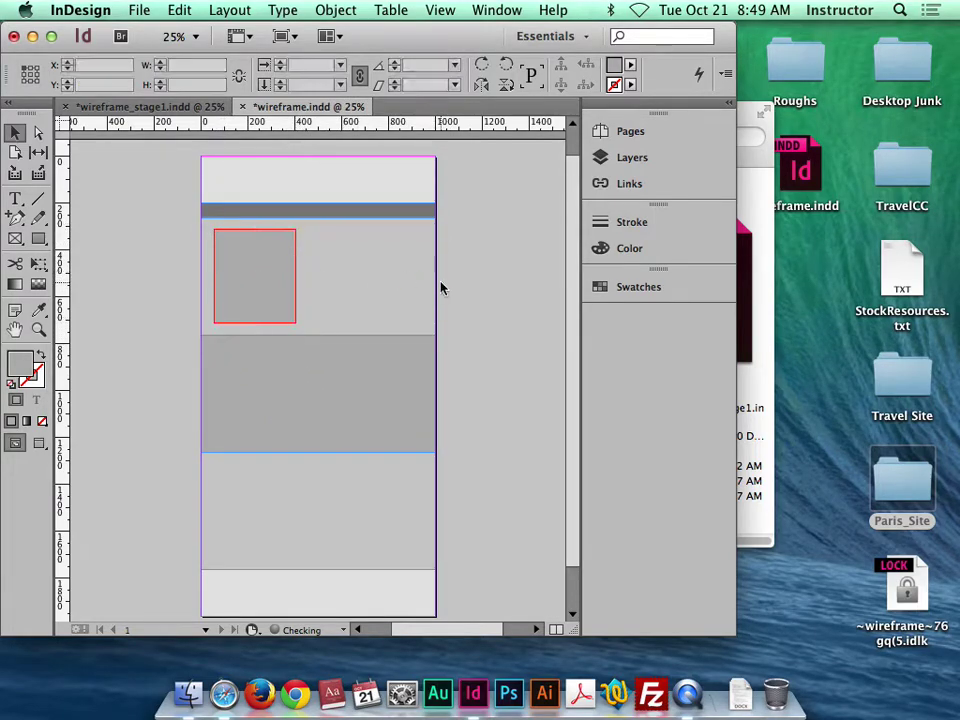
{"action": "left_click", "coordinate": [205, 106]}
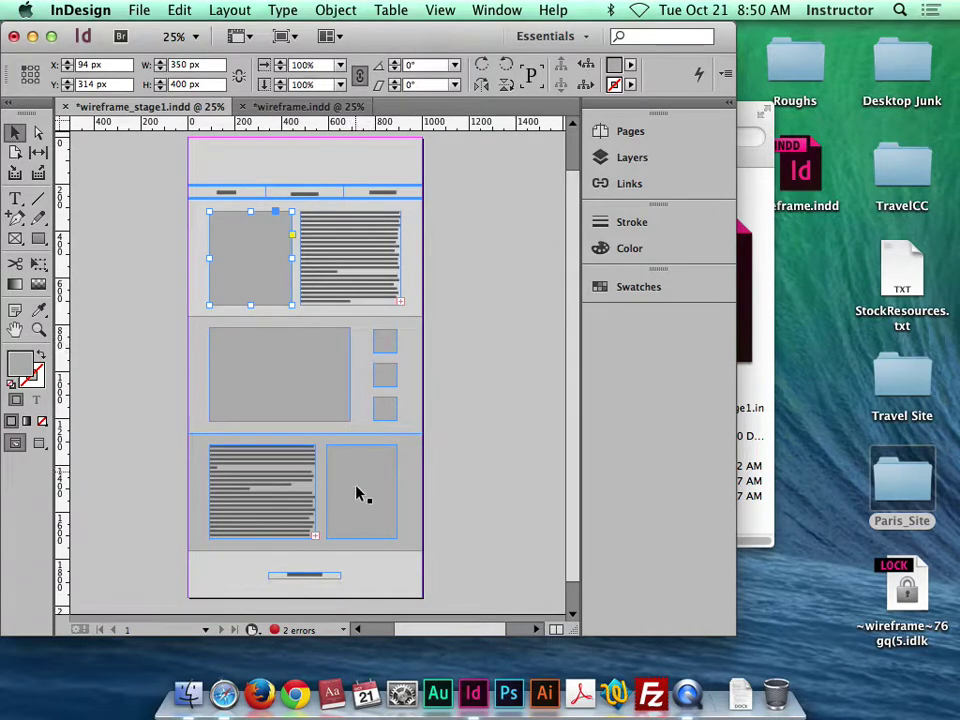
{"action": "left_click", "coordinate": [290, 107]}
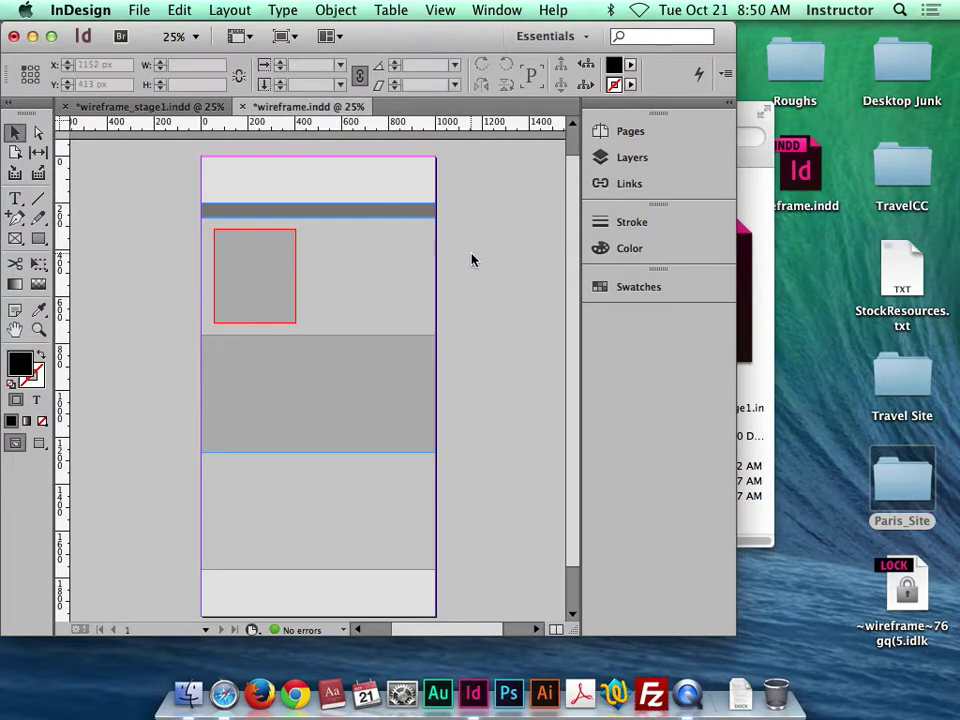
{"action": "left_click_drag", "start_coordinate": [281, 279], "coordinate": [281, 279]}
{"action": "left_click", "coordinate": [444, 285]}
Duplicate the image box into the lower band and check the reference box's size.
{"action": "left_click_drag", "start_coordinate": [272, 313], "coordinate": [403, 527]}
{"action": "left_click_drag", "start_coordinate": [340, 510], "coordinate": [377, 510]}
{"action": "key", "text": "super+z"}
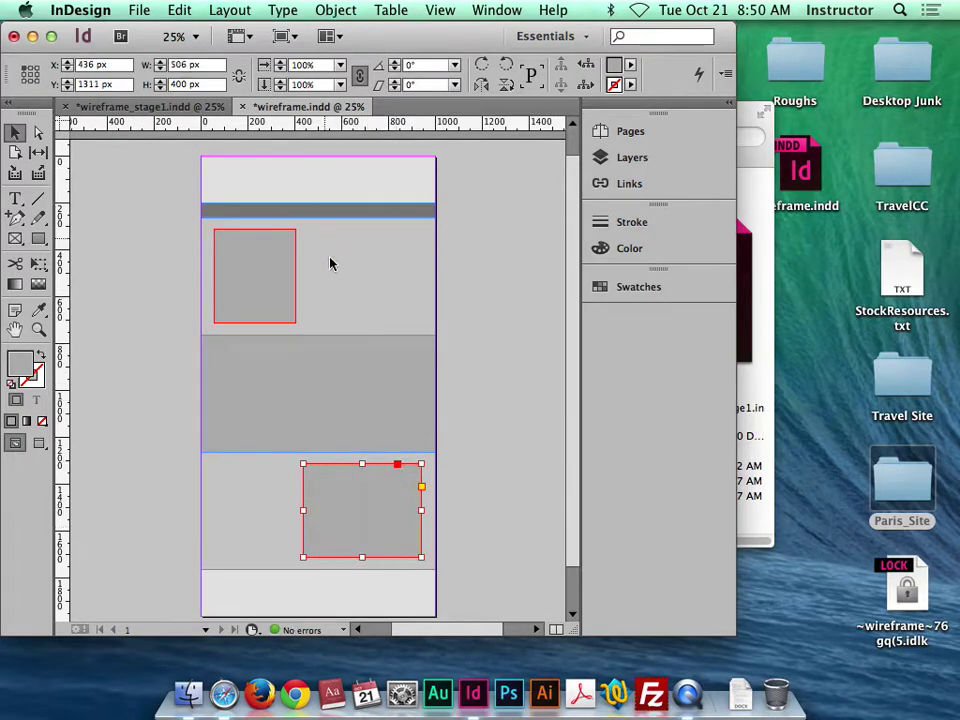
{"action": "left_click", "coordinate": [146, 106]}
{"action": "left_click", "coordinate": [429, 510]}
{"action": "left_click", "coordinate": [369, 508]}
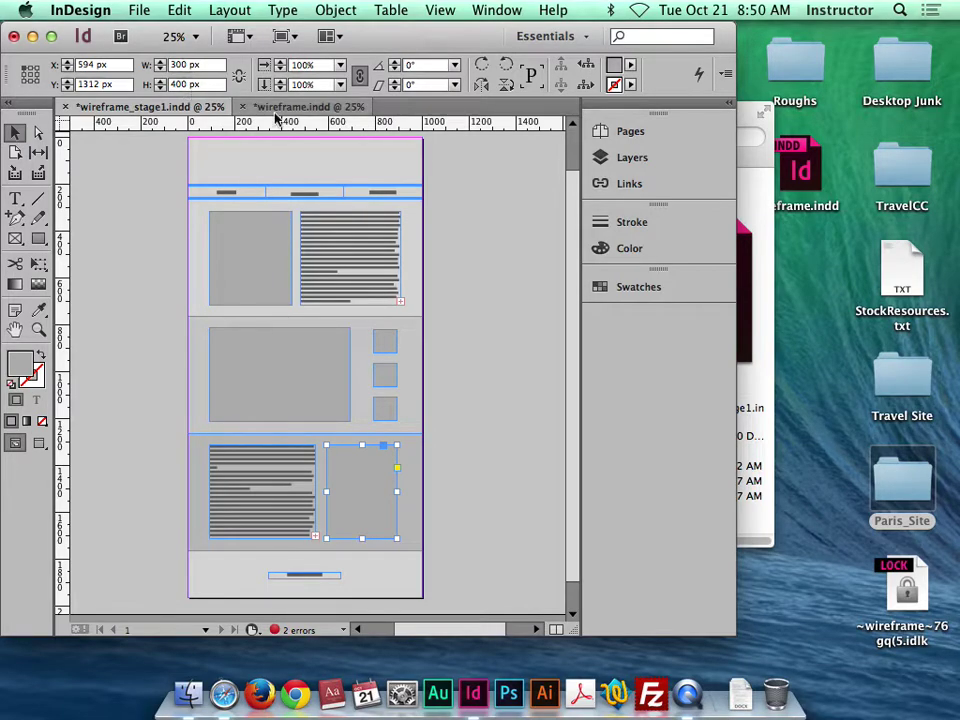
{"action": "left_click", "coordinate": [304, 106]}
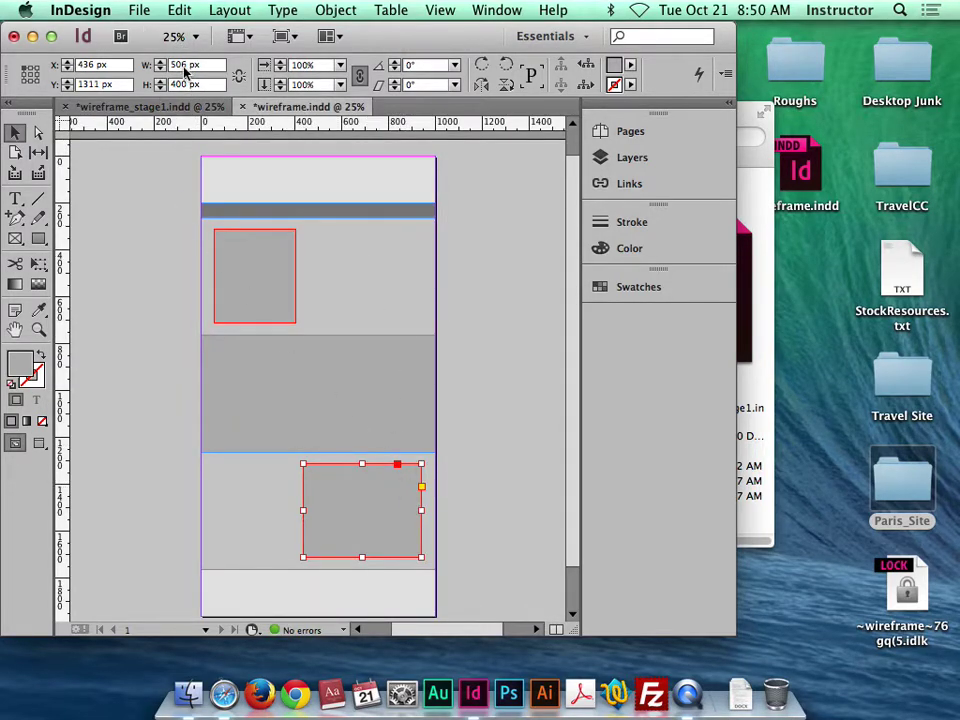
Set the lower image box width to 300 px and move it to the band's right side.
{"action": "left_click", "coordinate": [185, 65]}
{"action": "type", "text": "300"}
{"action": "left_click", "coordinate": [471, 426]}
{"action": "left_click", "coordinate": [348, 504]}
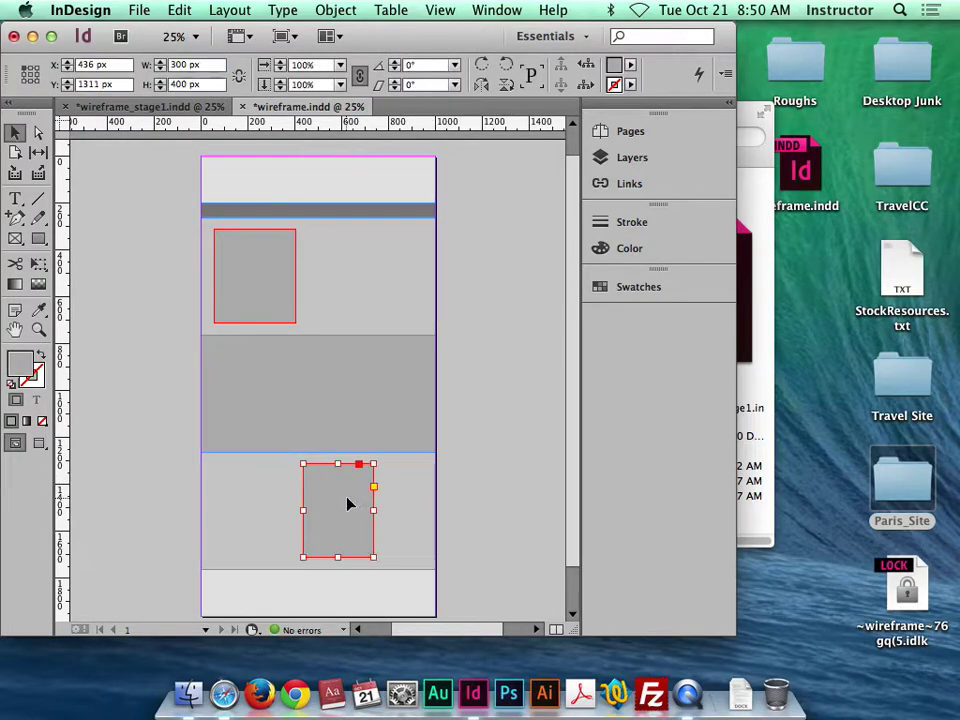
{"action": "left_click_drag", "start_coordinate": [348, 504], "coordinate": [396, 508]}
{"action": "left_click", "coordinate": [493, 504]}
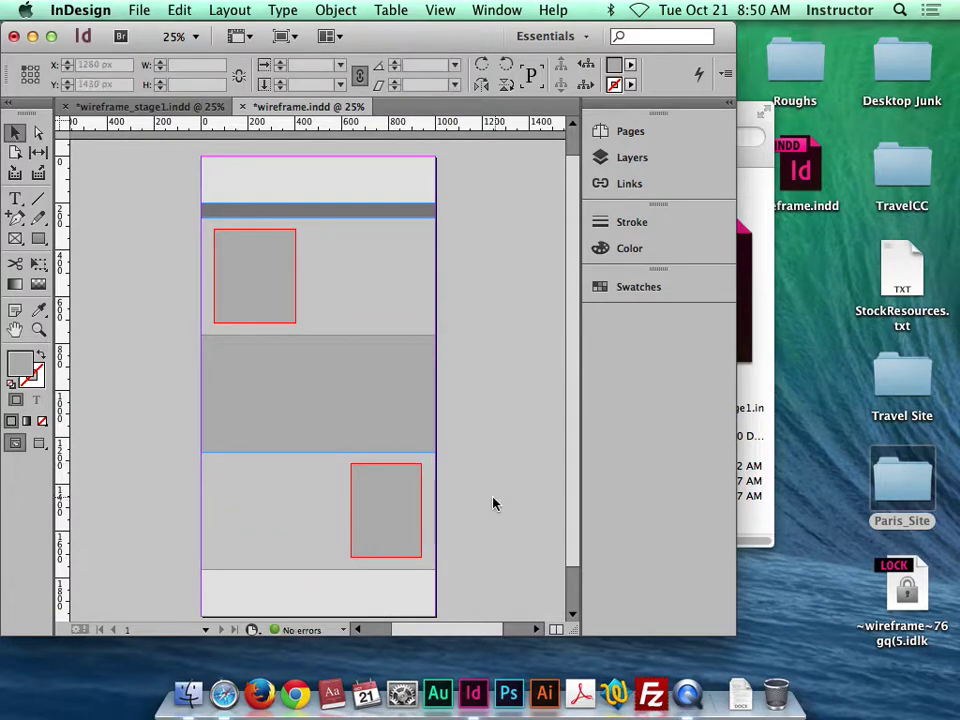
{"action": "left_click", "coordinate": [293, 265]}
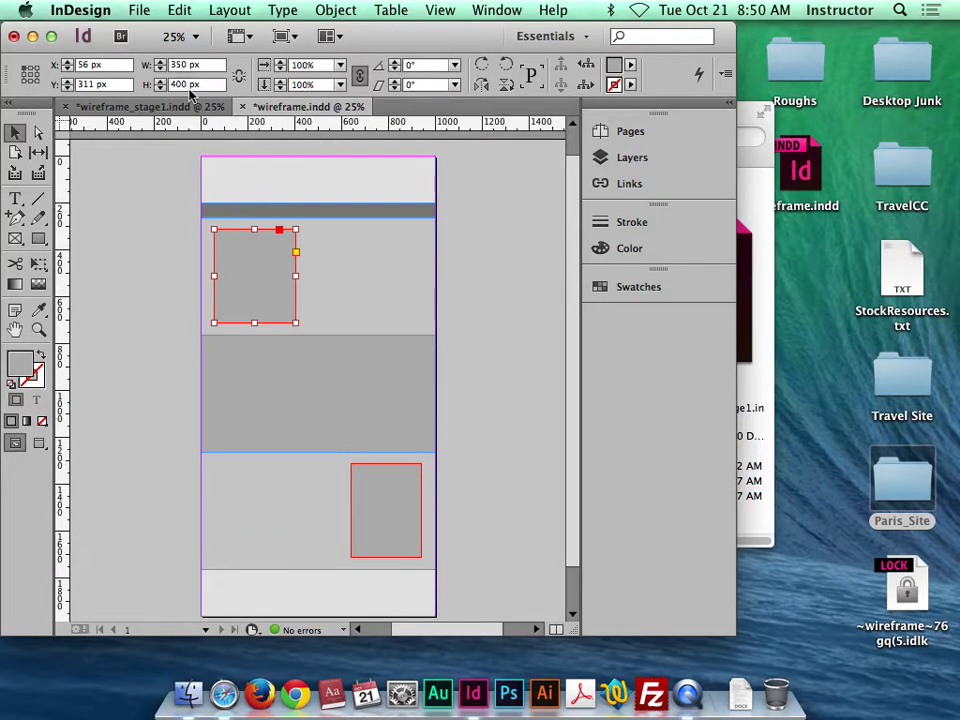
{"action": "left_click", "coordinate": [420, 306]}
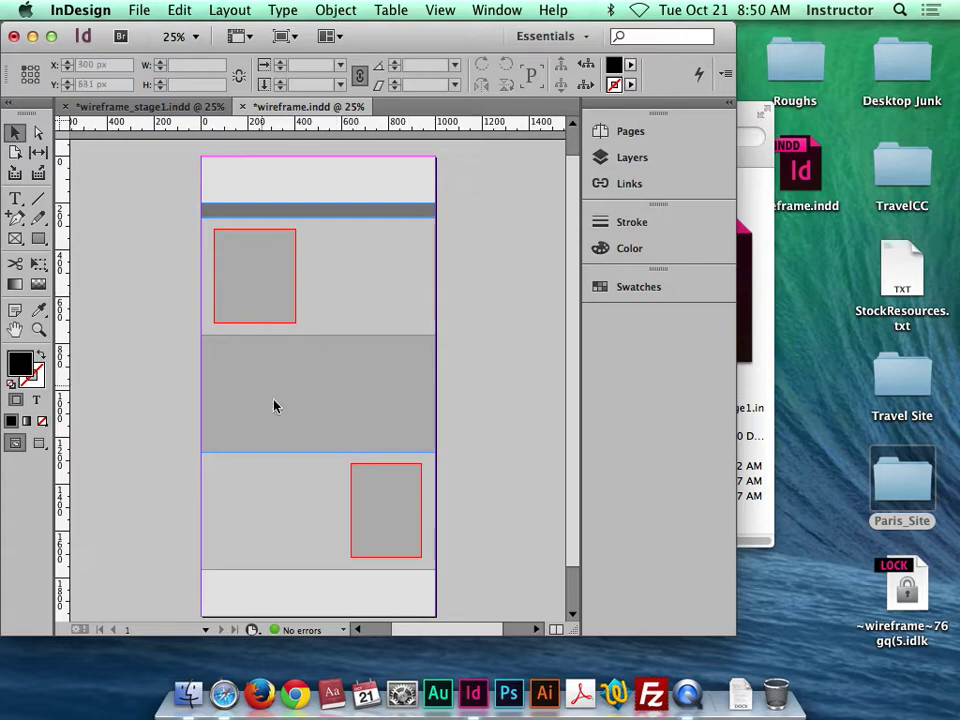
Draw a frame in the middle gray panel, checking the reference image box's dimensions.
{"action": "left_click", "coordinate": [38, 238]}
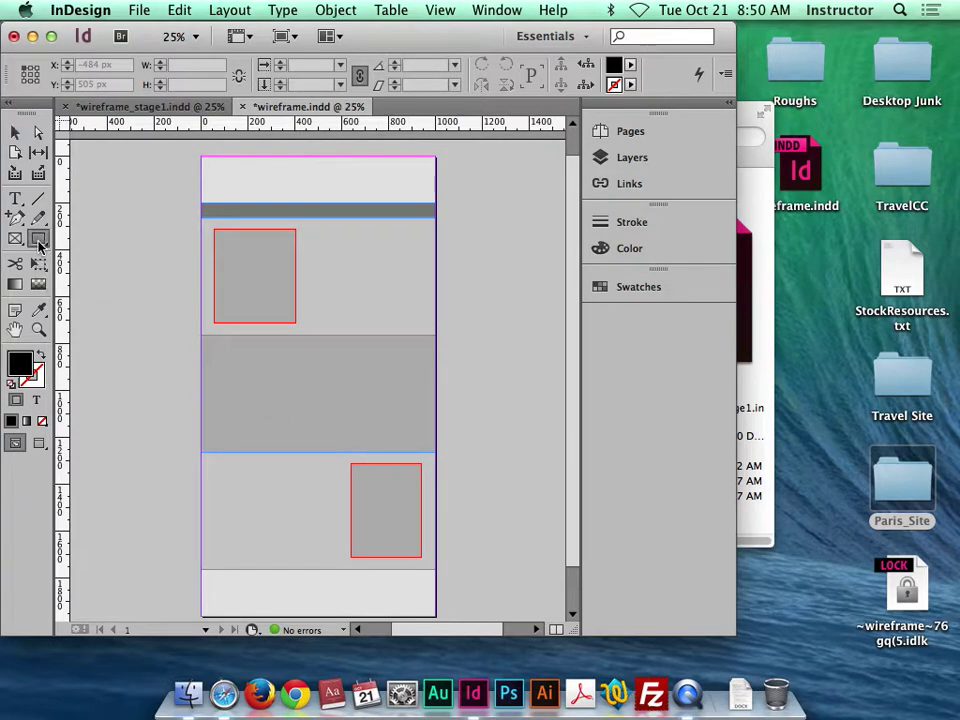
{"action": "left_click_drag", "start_coordinate": [216, 347], "coordinate": [363, 444]}
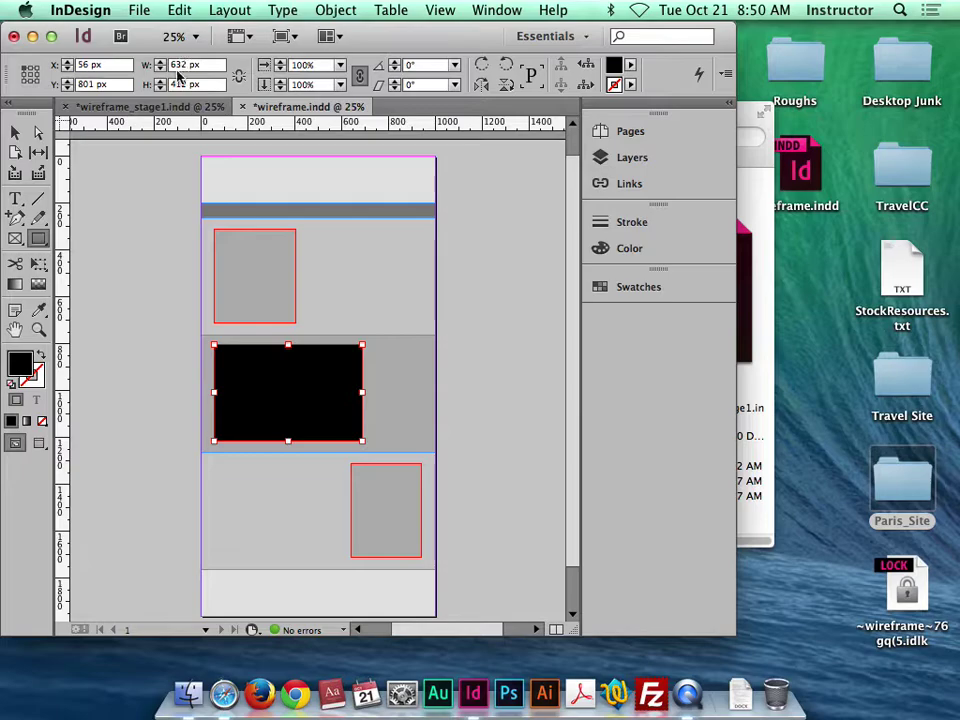
{"action": "left_click", "coordinate": [180, 104]}
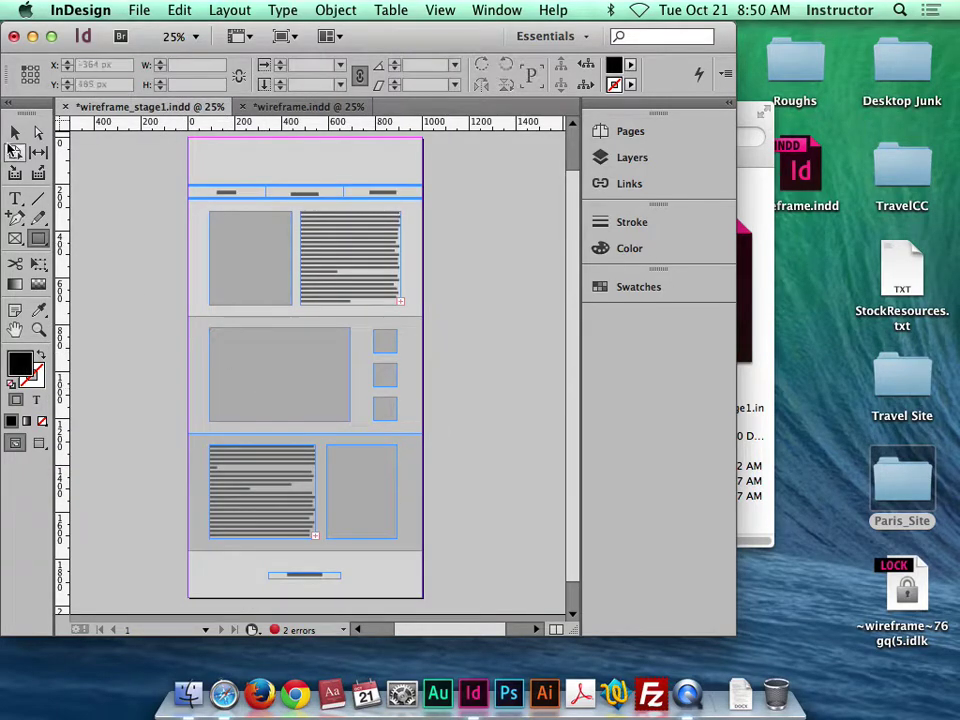
{"action": "left_click", "coordinate": [15, 132]}
{"action": "left_click", "coordinate": [283, 345]}
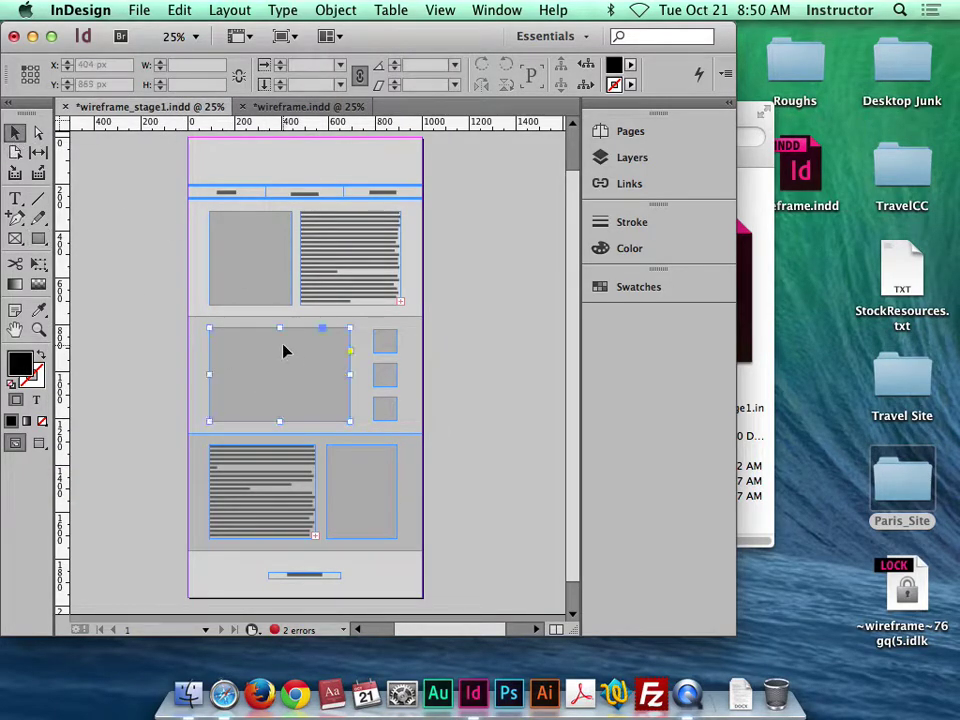
{"action": "left_click", "coordinate": [255, 108]}
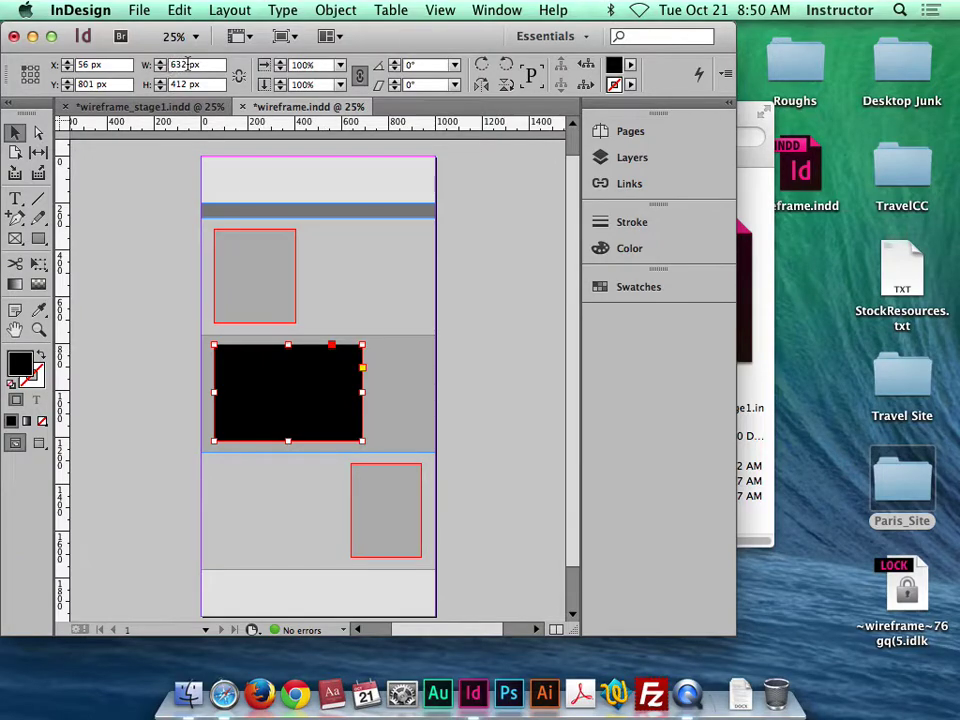
Size the frame to 600×400 px and place it at X 56, Y 811.
{"action": "left_click", "coordinate": [187, 63]}
{"action": "key", "text": "Tab"}
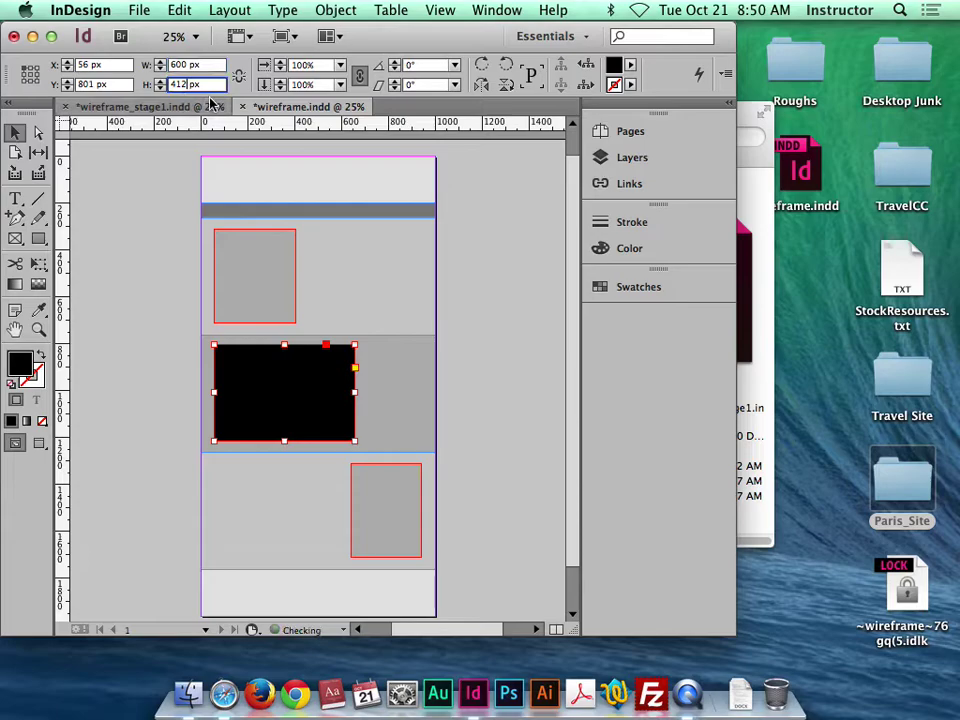
{"action": "type", "text": "400"}
{"action": "key", "text": "Return"}
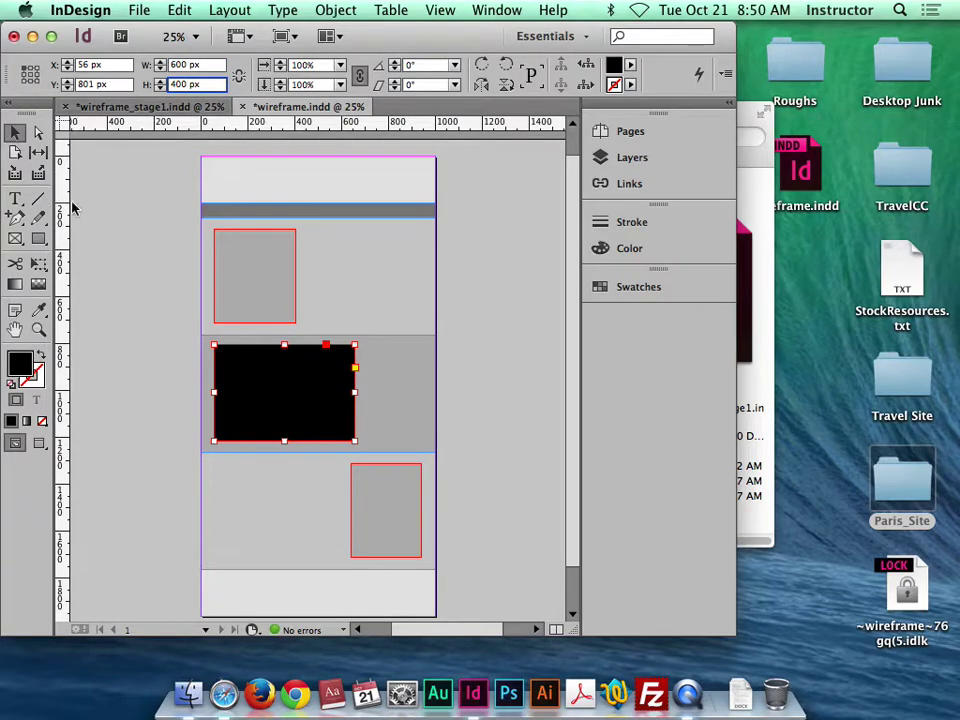
{"action": "left_click", "coordinate": [86, 210]}
{"action": "left_click_drag", "start_coordinate": [296, 388], "coordinate": [300, 395]}
{"action": "left_click", "coordinate": [510, 386]}
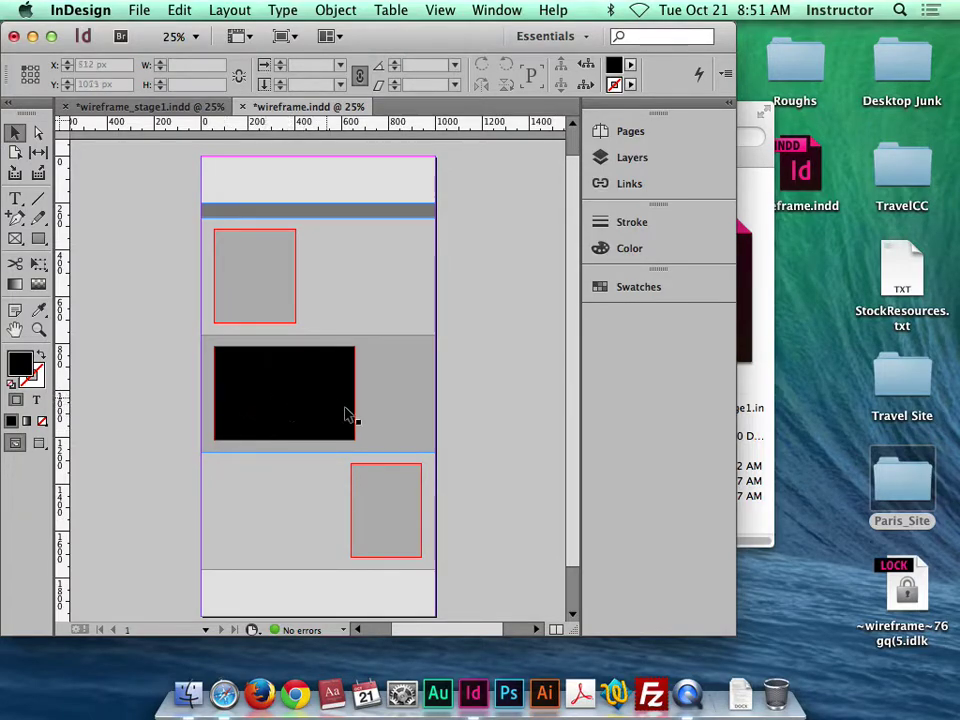
Apply a 20% black tint to the rectangle's fill.
{"action": "left_click", "coordinate": [326, 378]}
{"action": "left_click", "coordinate": [629, 66]}
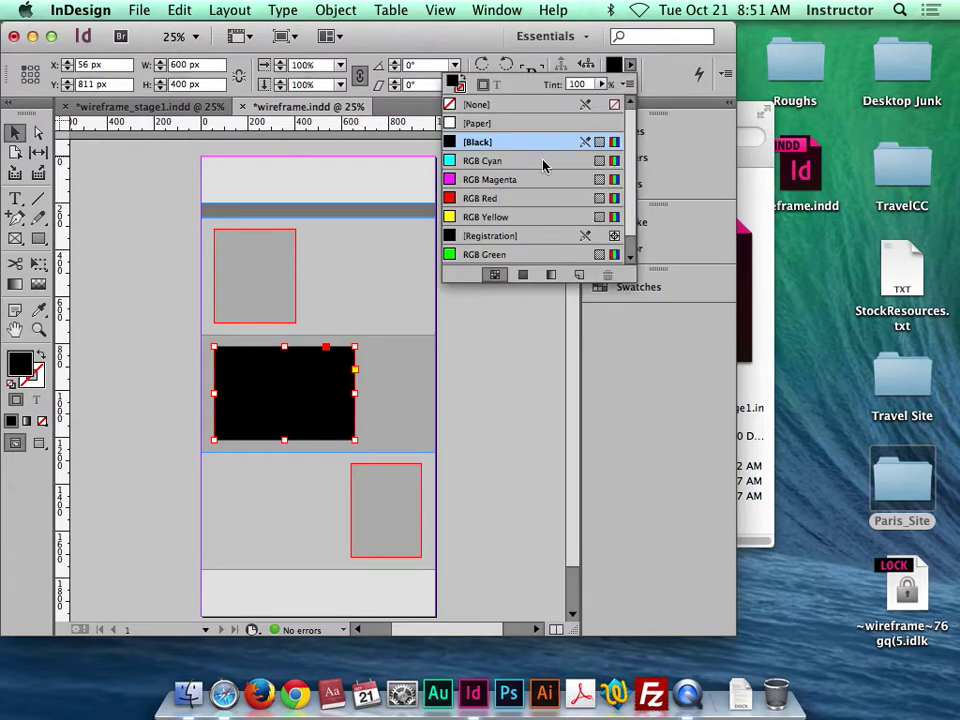
{"action": "left_click", "coordinate": [578, 84]}
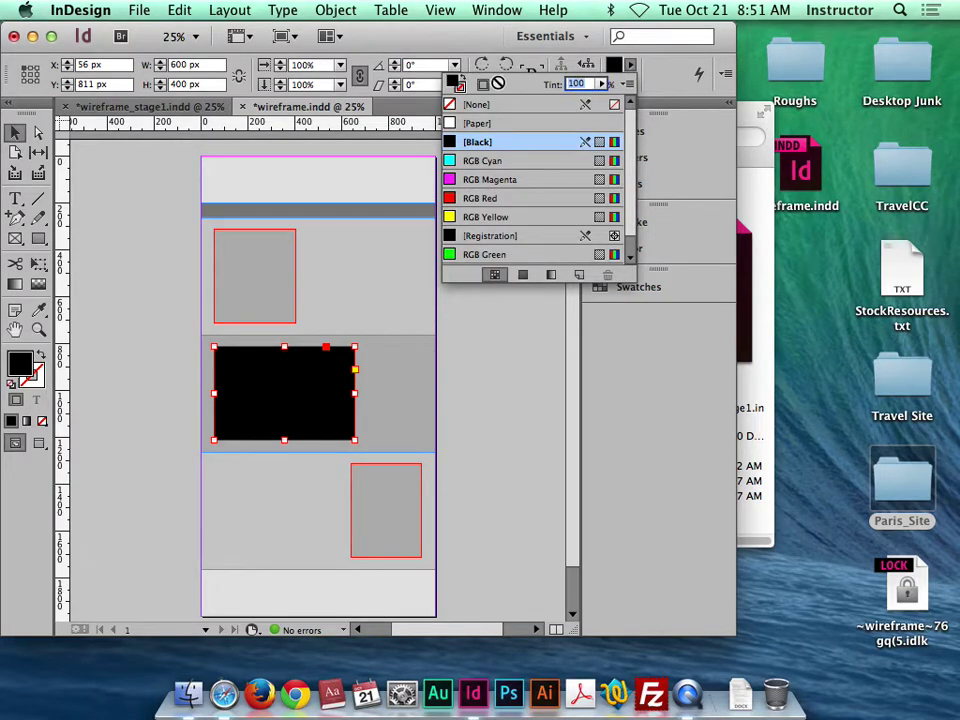
{"action": "key", "text": "Return"}
{"action": "left_click", "coordinate": [474, 439]}
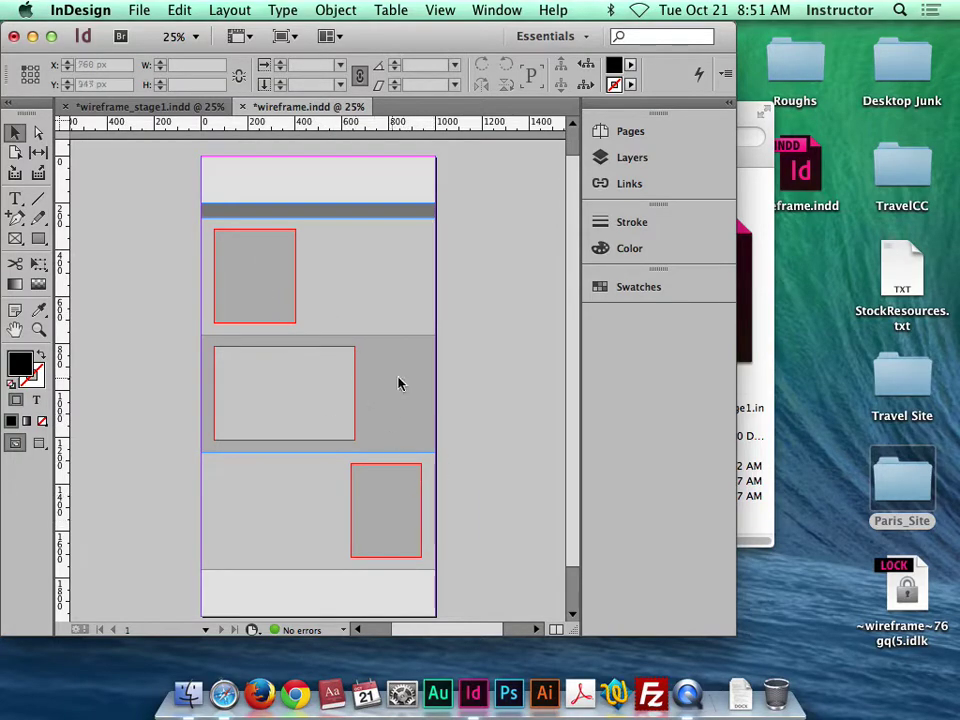
Draw a 100 px square right of the image box, duplicate it twice and stack the three vertically.
{"action": "left_click", "coordinate": [38, 238]}
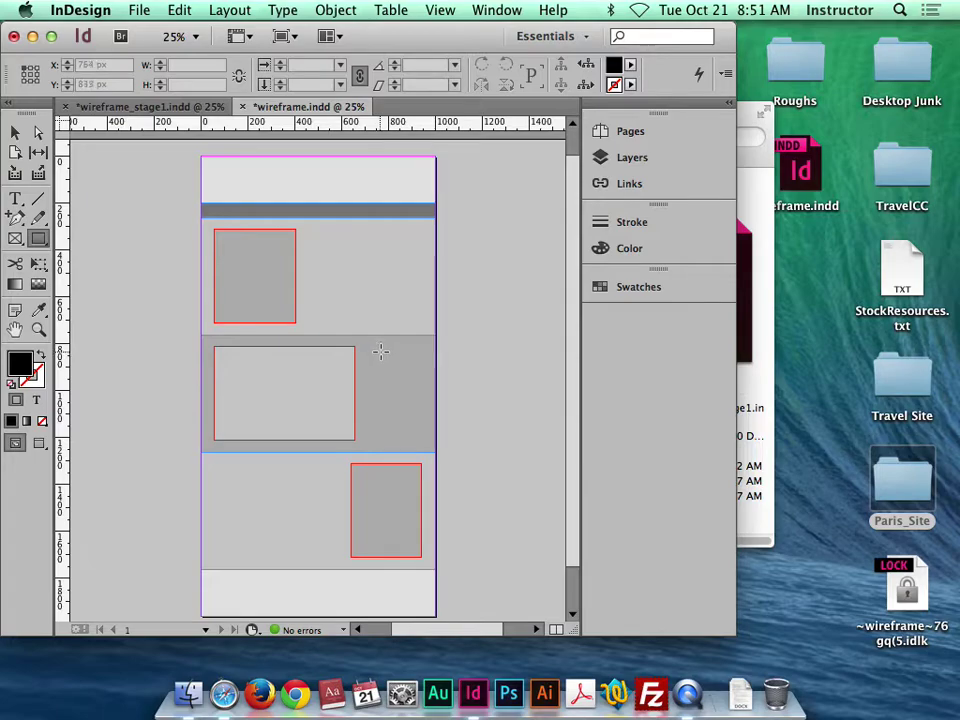
{"action": "left_click_drag", "start_coordinate": [380, 350], "coordinate": [403, 385]}
{"action": "key", "text": "v"}
{"action": "key", "text": "super+shift+a"}
{"action": "left_click_drag", "start_coordinate": [403, 368], "coordinate": [406, 431]}
{"action": "left_click", "coordinate": [499, 426]}
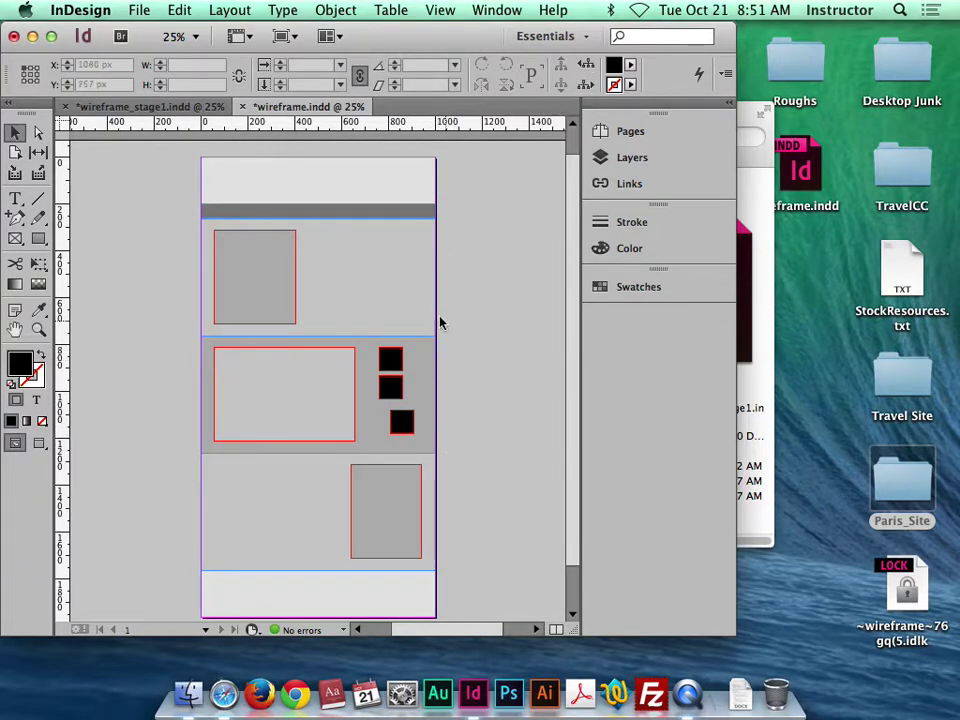
{"action": "scroll", "coordinate": [430, 387], "scroll_direction": "down", "scroll_amount": 2}
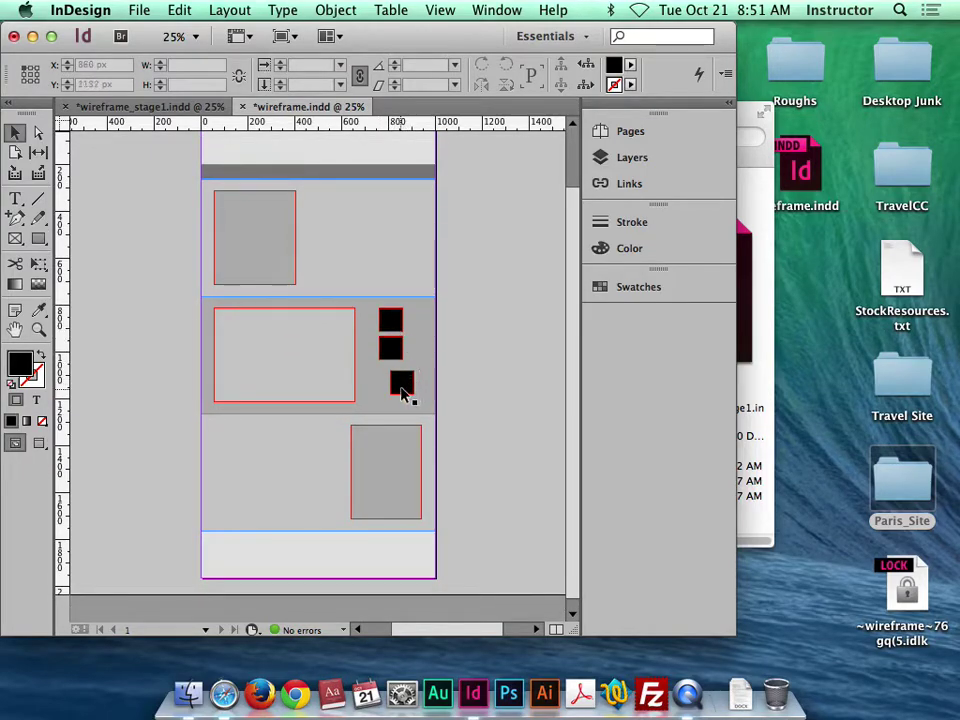
{"action": "mouse_move", "coordinate": [403, 393]}
{"action": "left_mouse_down"}
{"action": "mouse_move", "coordinate": [401, 404]}
{"action": "mouse_move", "coordinate": [406, 391]}
{"action": "left_mouse_up"}
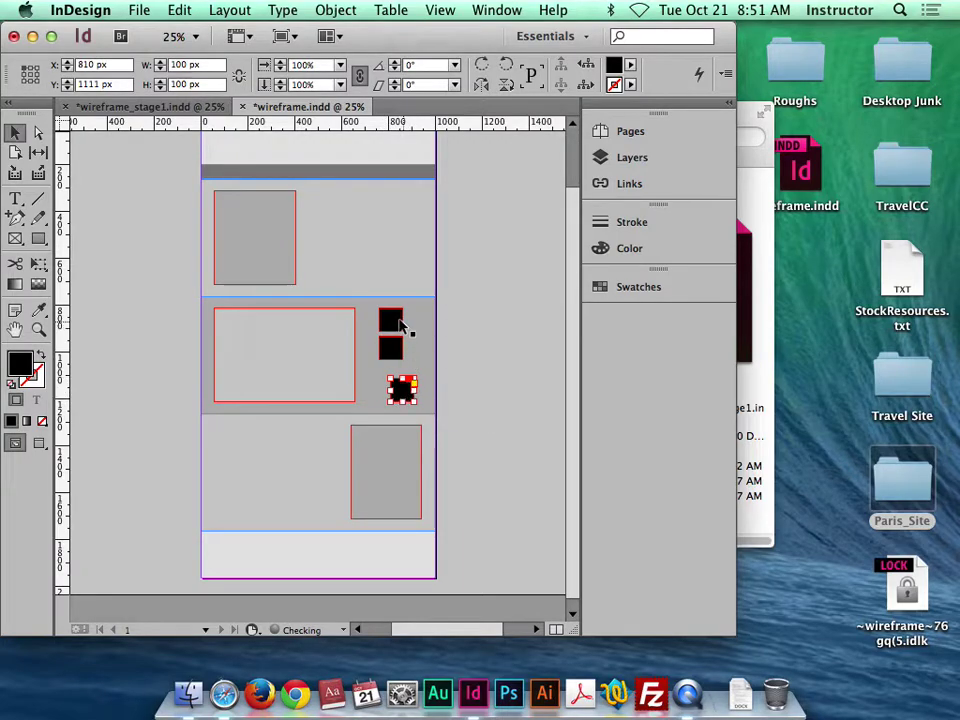
{"action": "left_click_drag", "start_coordinate": [400, 323], "coordinate": [393, 323]}
{"action": "left_click", "coordinate": [453, 339]}
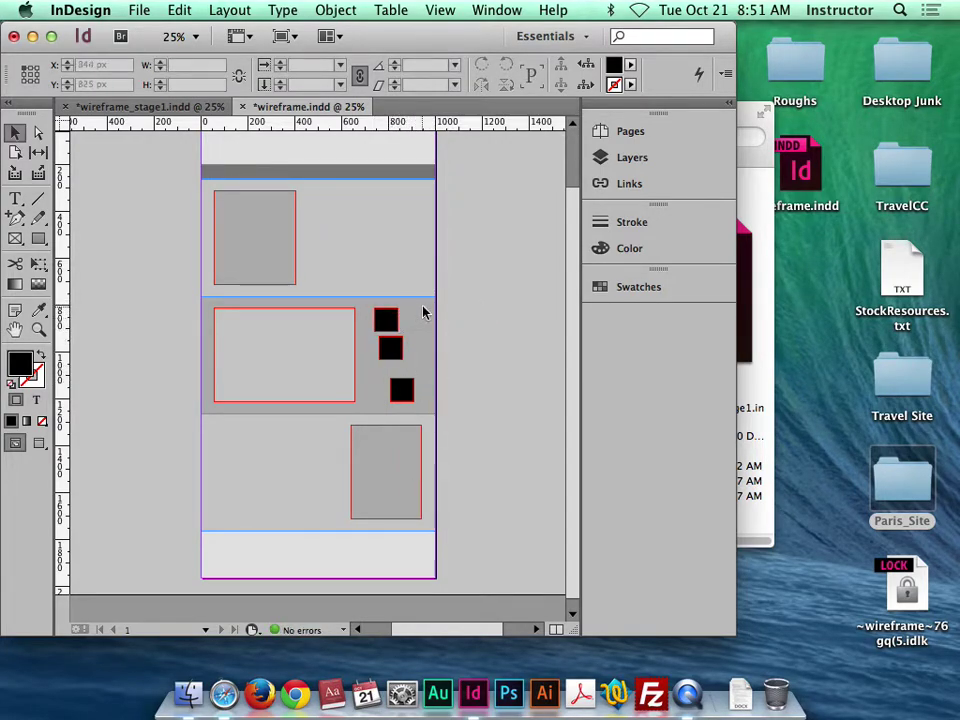
{"action": "left_click_drag", "start_coordinate": [392, 344], "coordinate": [414, 403]}
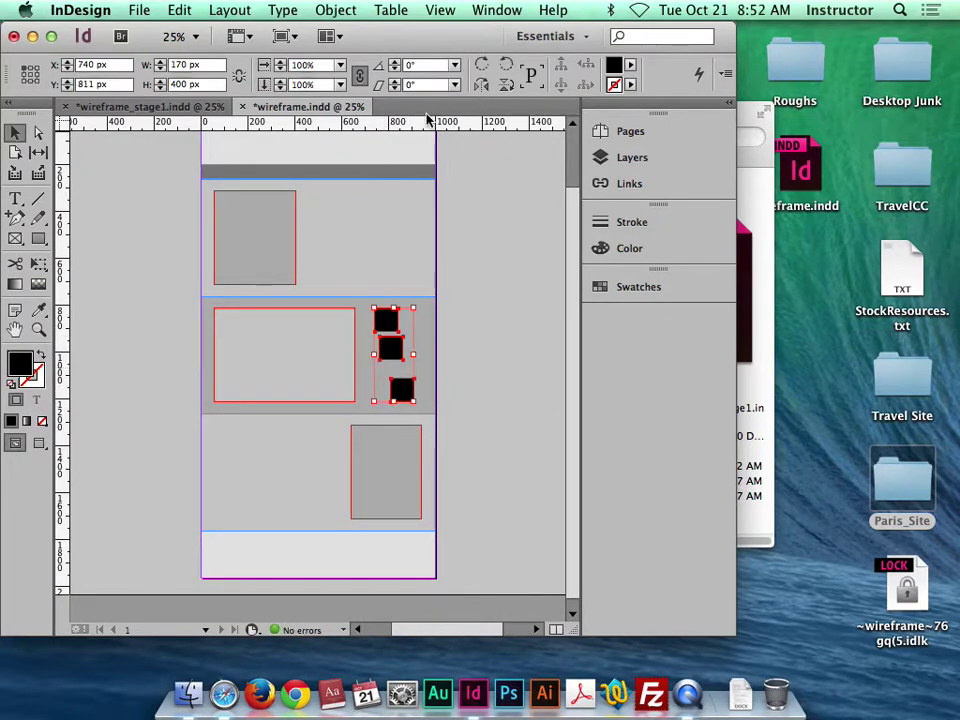
Align the three squares on their horizontal centres with the Align panel.
{"action": "left_click", "coordinate": [496, 11]}
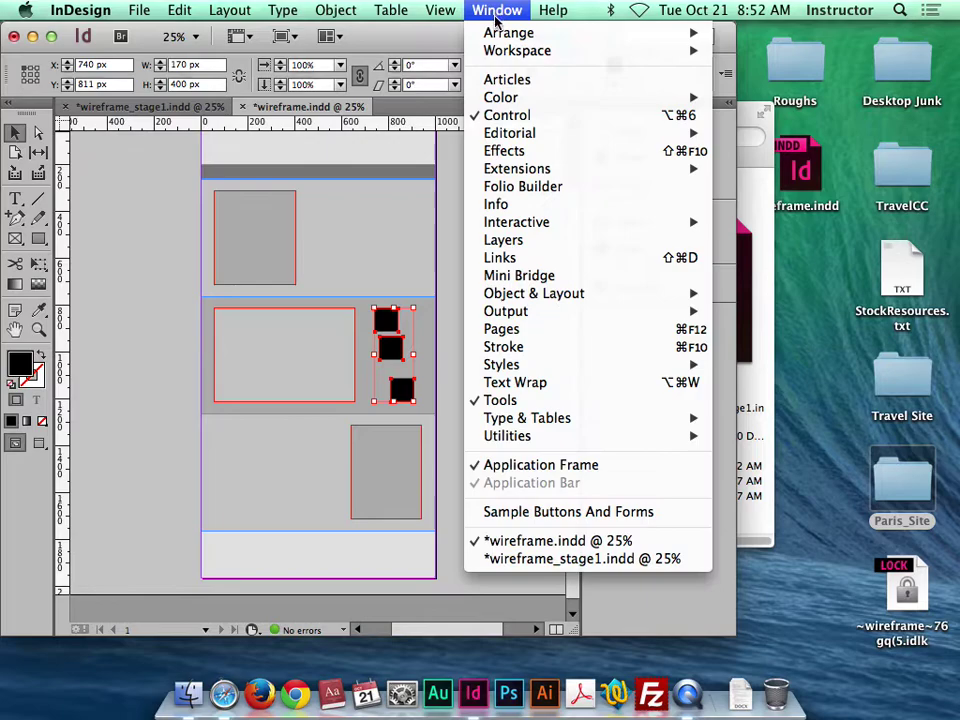
{"action": "mouse_move", "coordinate": [565, 300]}
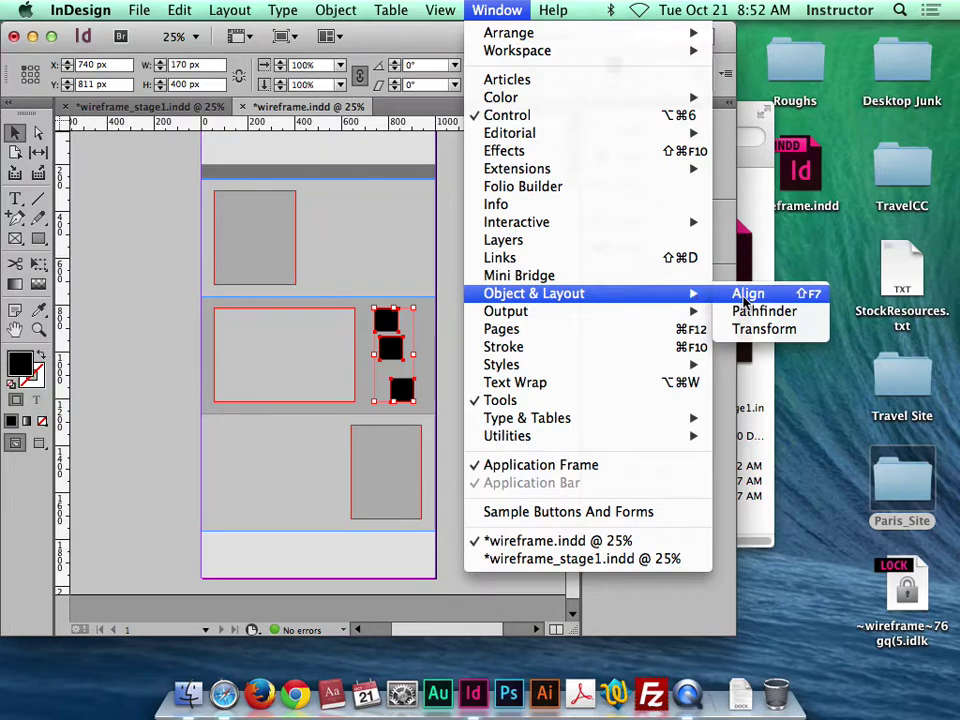
{"action": "left_click", "coordinate": [745, 294]}
{"action": "left_click_drag", "start_coordinate": [527, 293], "coordinate": [619, 322]}
{"action": "left_click", "coordinate": [627, 325]}
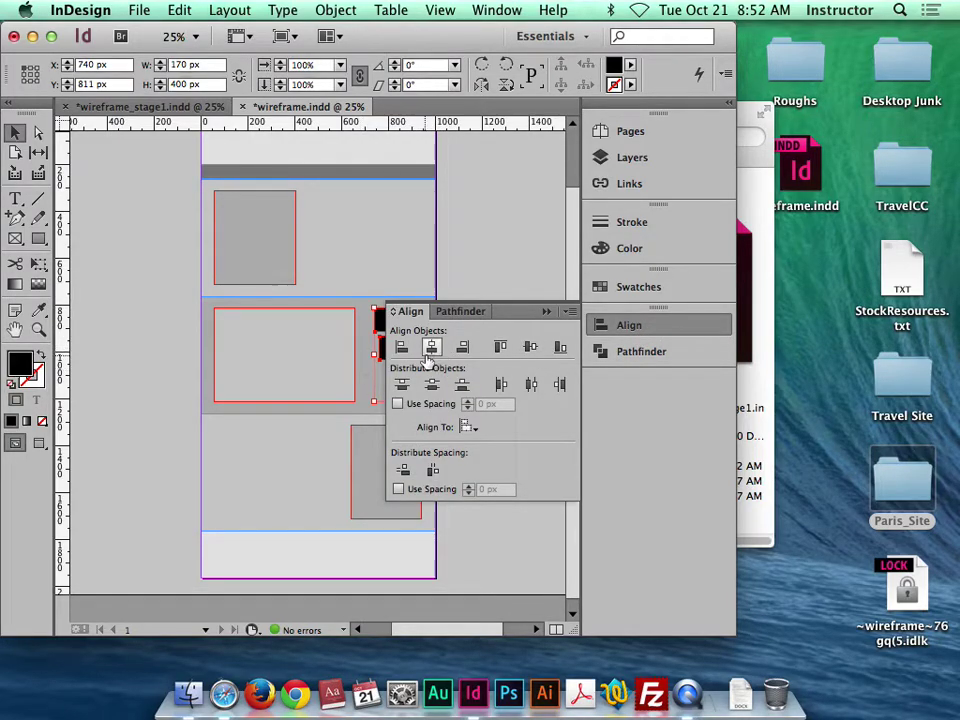
{"action": "left_click", "coordinate": [431, 348]}
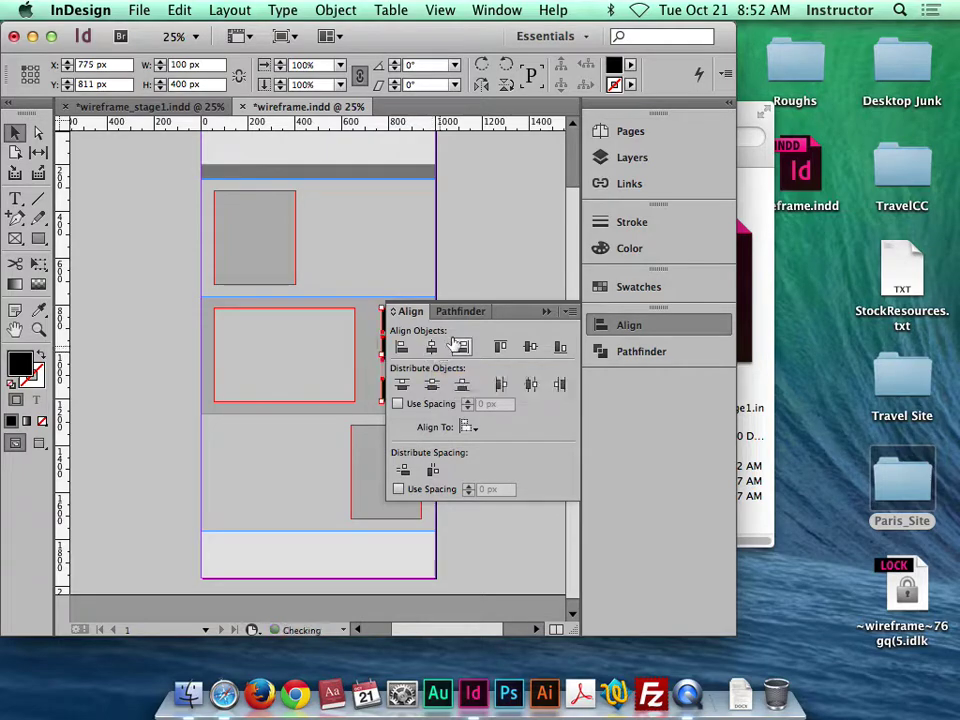
Distribute the squares evenly by vertical centres, undoing a trial centring on the page.
{"action": "left_click", "coordinate": [546, 311]}
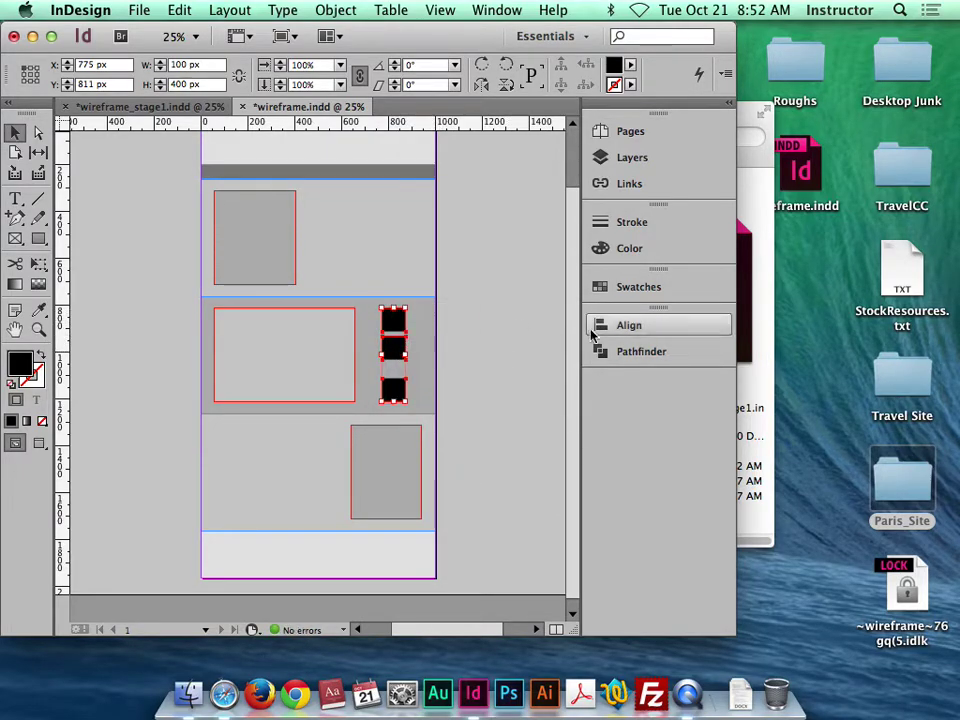
{"action": "left_click", "coordinate": [600, 325]}
{"action": "left_click_drag", "start_coordinate": [400, 311], "coordinate": [564, 360]}
{"action": "left_click", "coordinate": [570, 311]}
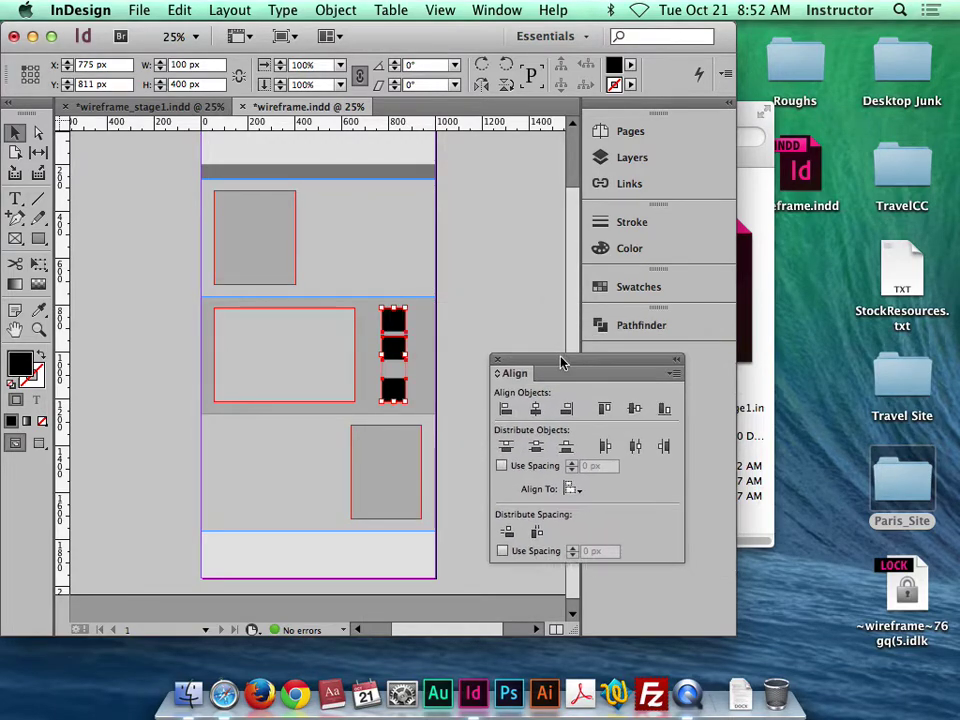
{"action": "left_click", "coordinate": [531, 448]}
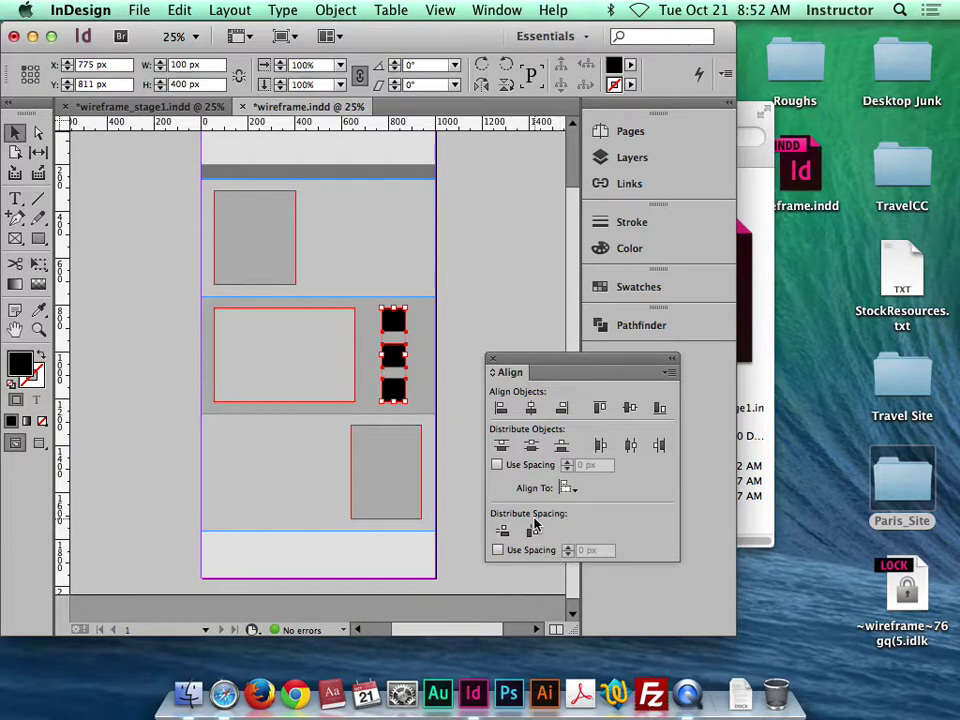
{"action": "left_click", "coordinate": [568, 488]}
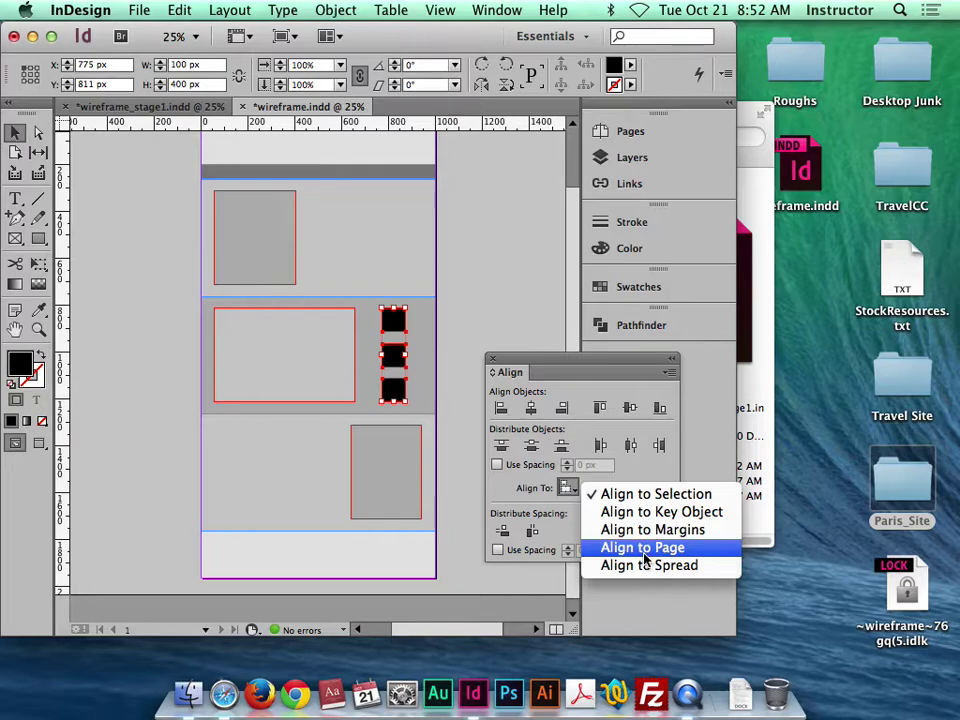
{"action": "left_click", "coordinate": [643, 548]}
{"action": "left_click", "coordinate": [530, 407]}
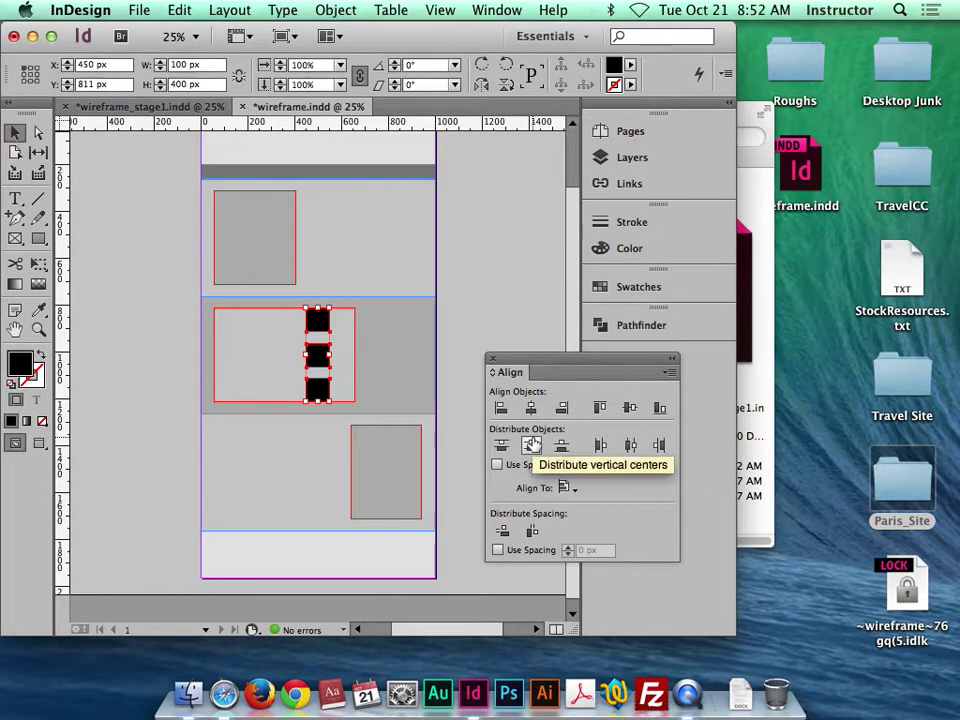
{"action": "key", "text": "super+z"}
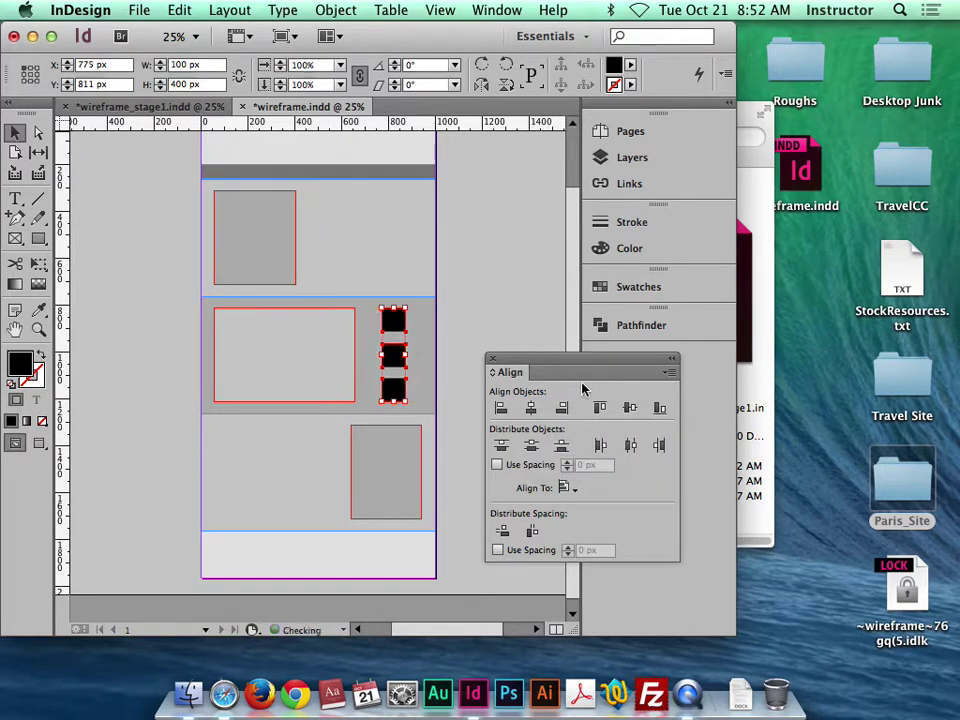
Select all three squares and set their fill tint to 0%.
{"action": "left_click_drag", "start_coordinate": [618, 363], "coordinate": [647, 360]}
{"action": "left_click", "coordinate": [643, 335]}
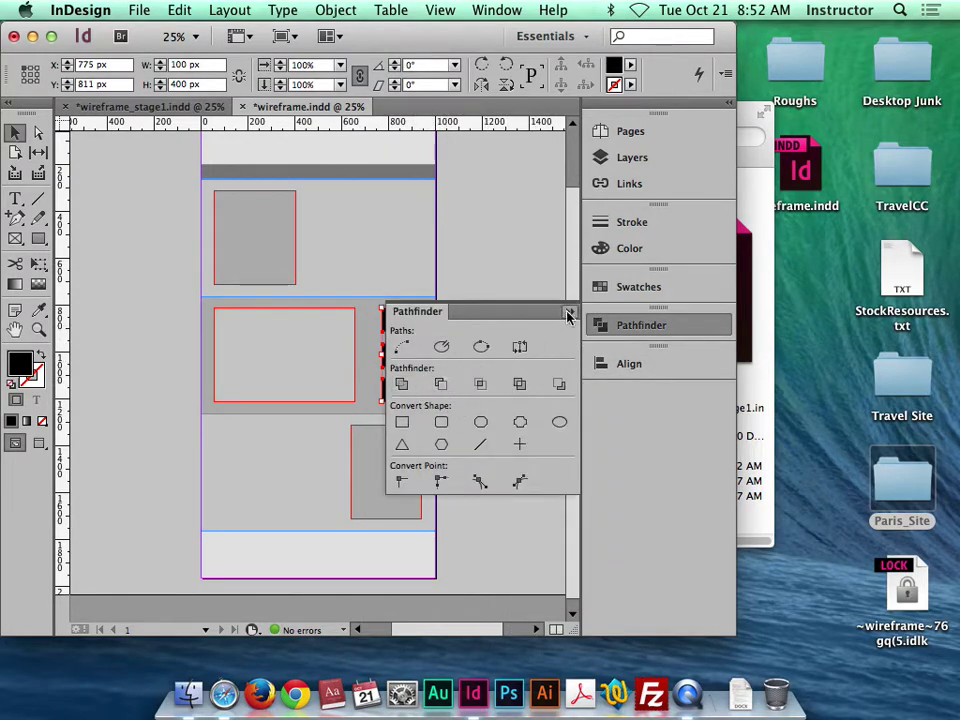
{"action": "left_click", "coordinate": [650, 325]}
{"action": "left_click", "coordinate": [392, 320]}
{"action": "left_click", "coordinate": [397, 367], "text": "shift"}
{"action": "left_click", "coordinate": [400, 393], "text": "shift"}
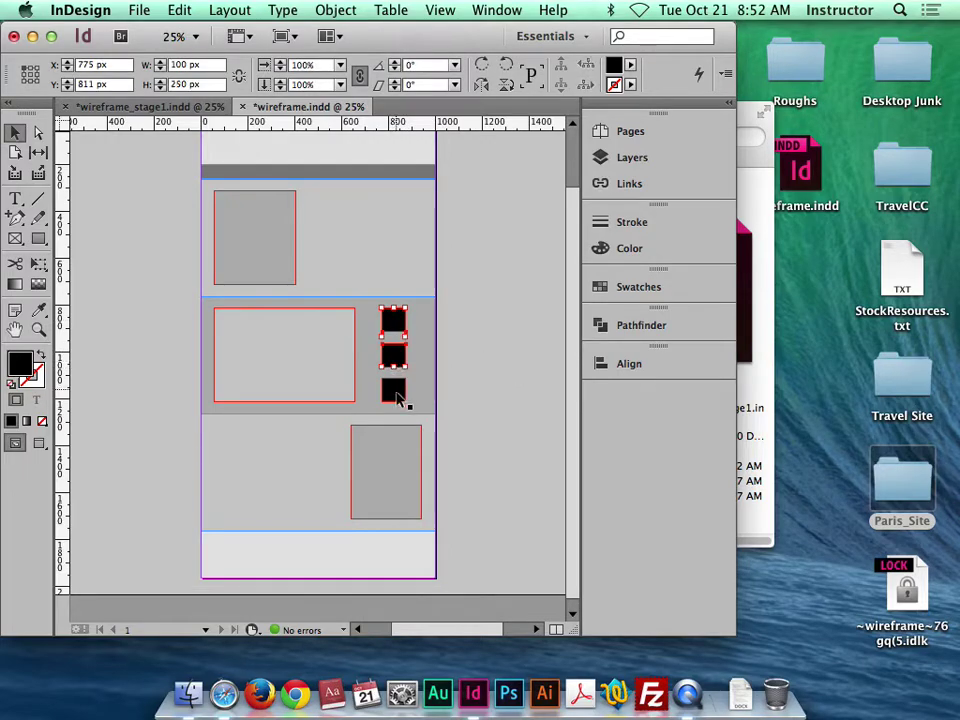
{"action": "left_click", "coordinate": [631, 66]}
{"action": "left_click", "coordinate": [578, 84]}
{"action": "type", "text": "0"}
{"action": "key", "text": "Return"}
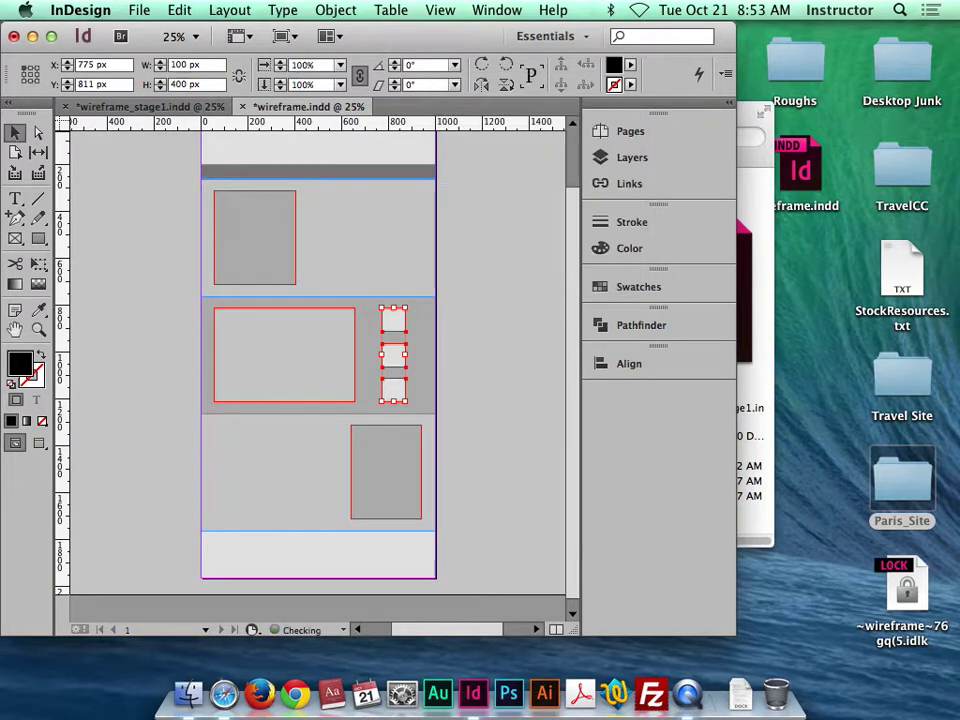
{"action": "left_click", "coordinate": [505, 305]}
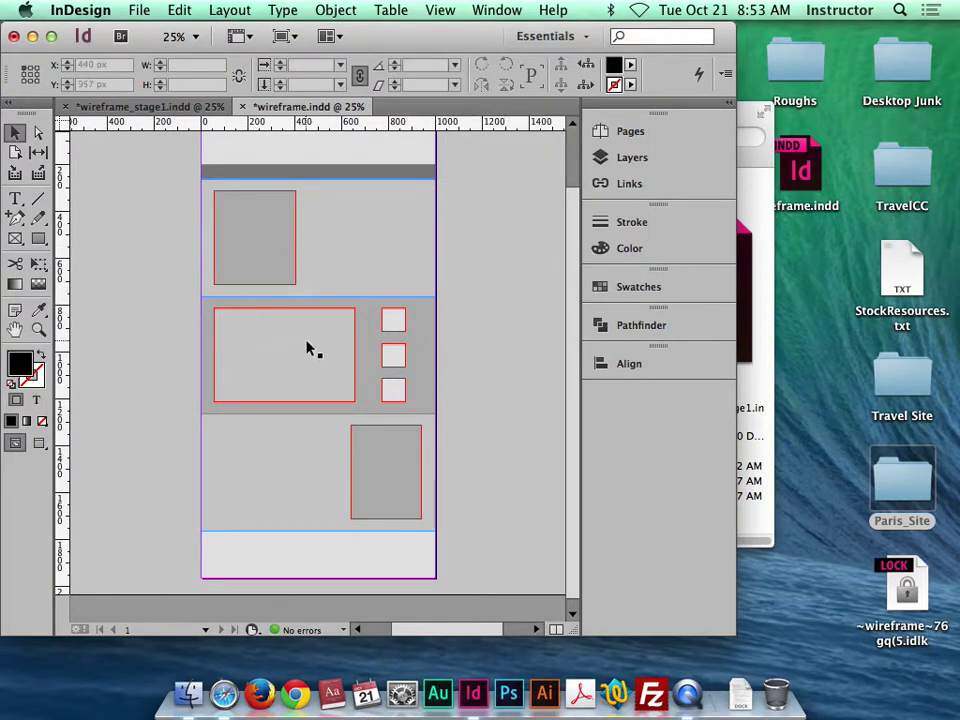
Draw a text frame in the left slot of the bottom grey panel, beside the image box.
{"action": "scroll", "coordinate": [310, 350], "scroll_direction": "up", "scroll_amount": 3}
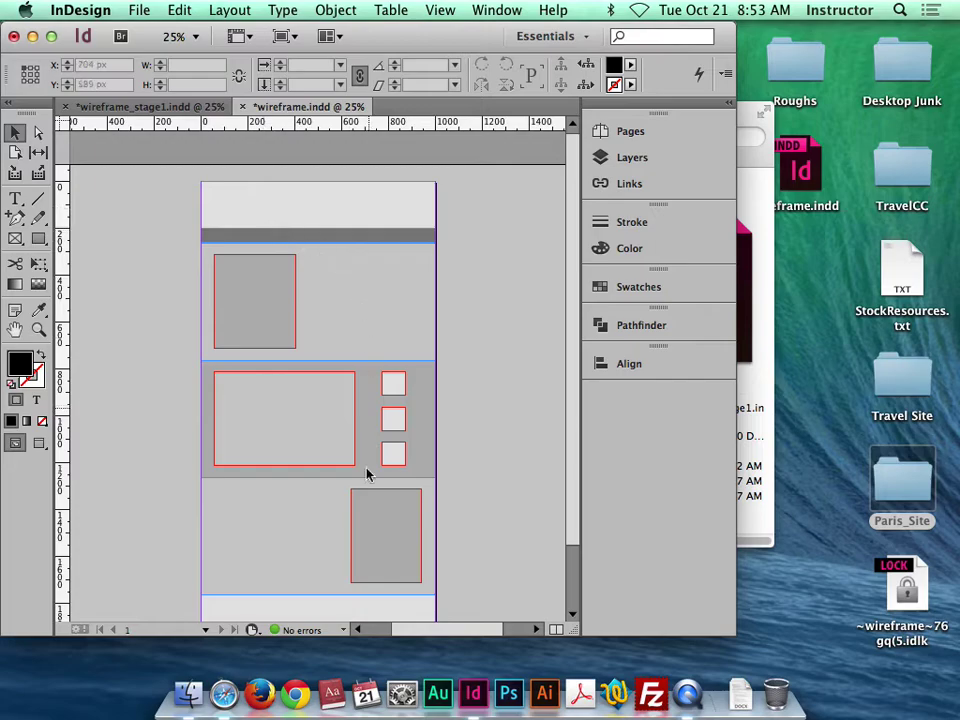
{"action": "scroll", "coordinate": [372, 545], "scroll_direction": "down", "scroll_amount": 3}
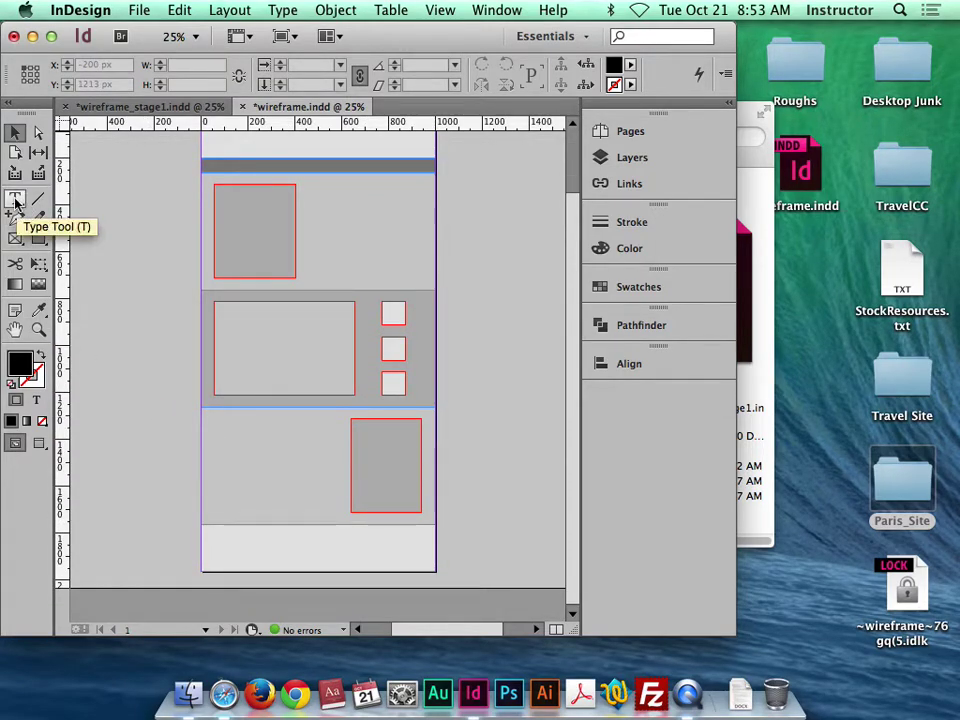
{"action": "left_click", "coordinate": [15, 200]}
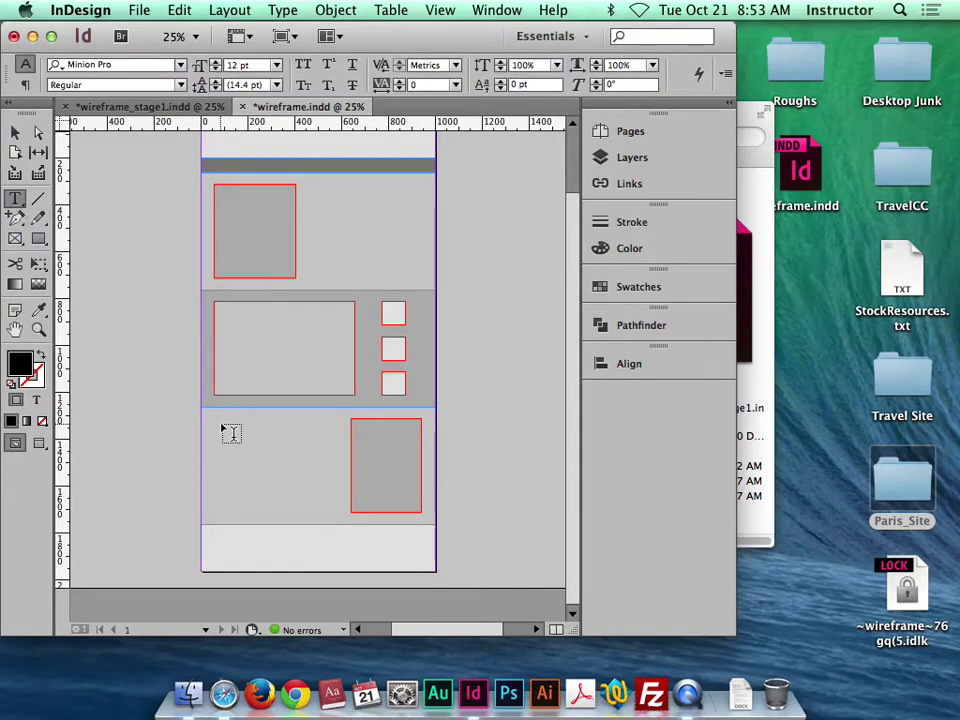
{"action": "left_click_drag", "start_coordinate": [220, 420], "coordinate": [340, 512]}
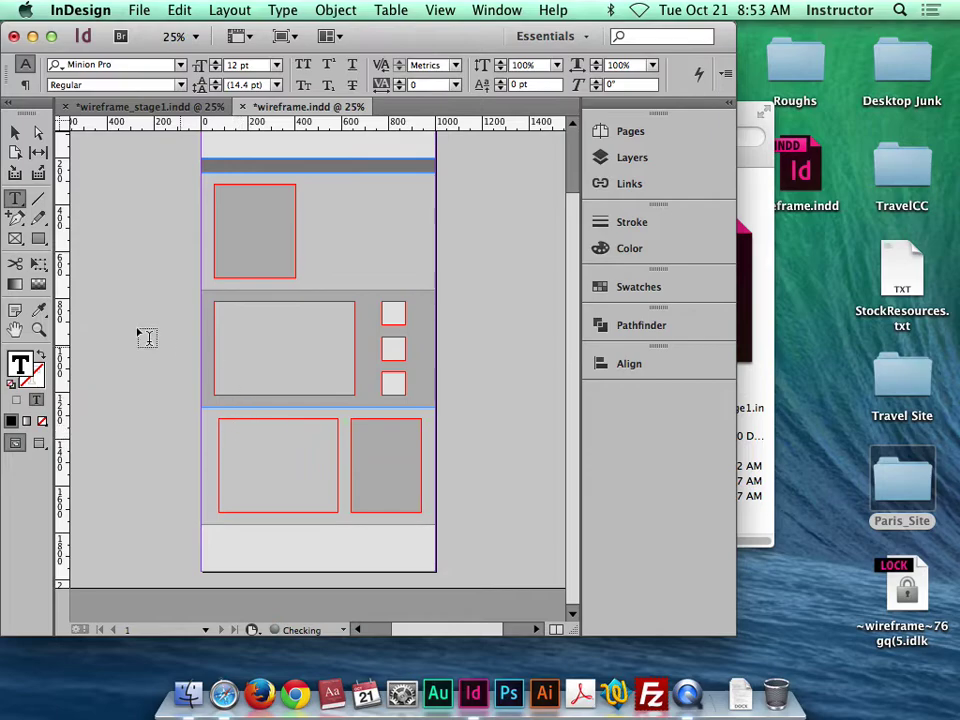
{"action": "left_click", "coordinate": [15, 132]}
Check the frame in wireframe_stage1 and set the new frame's width to 450 px.
{"action": "left_click", "coordinate": [143, 108]}
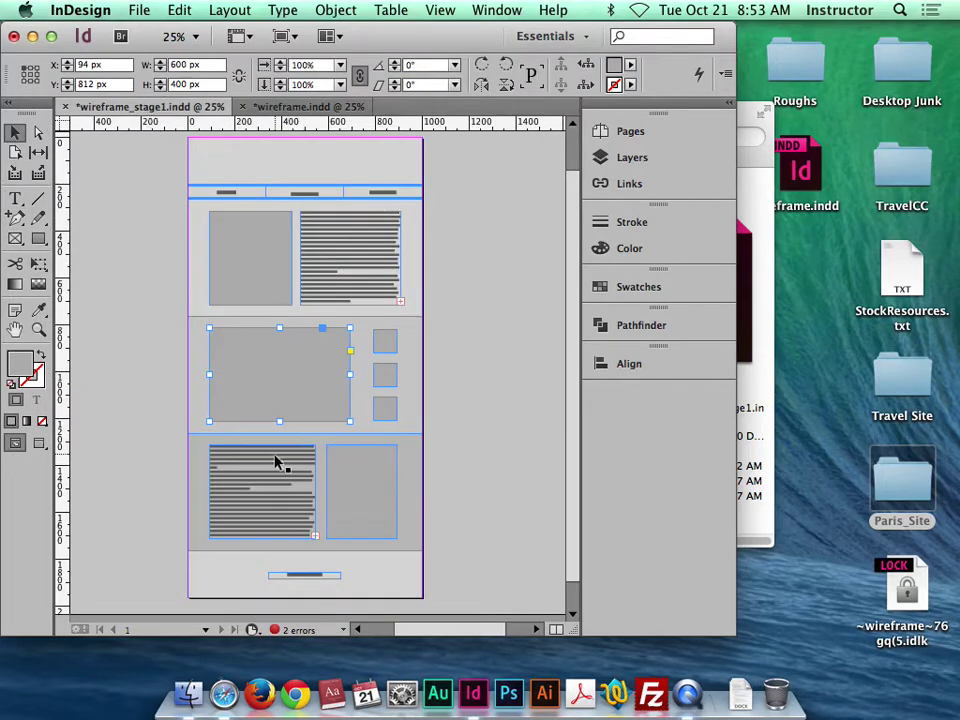
{"action": "left_click", "coordinate": [277, 460]}
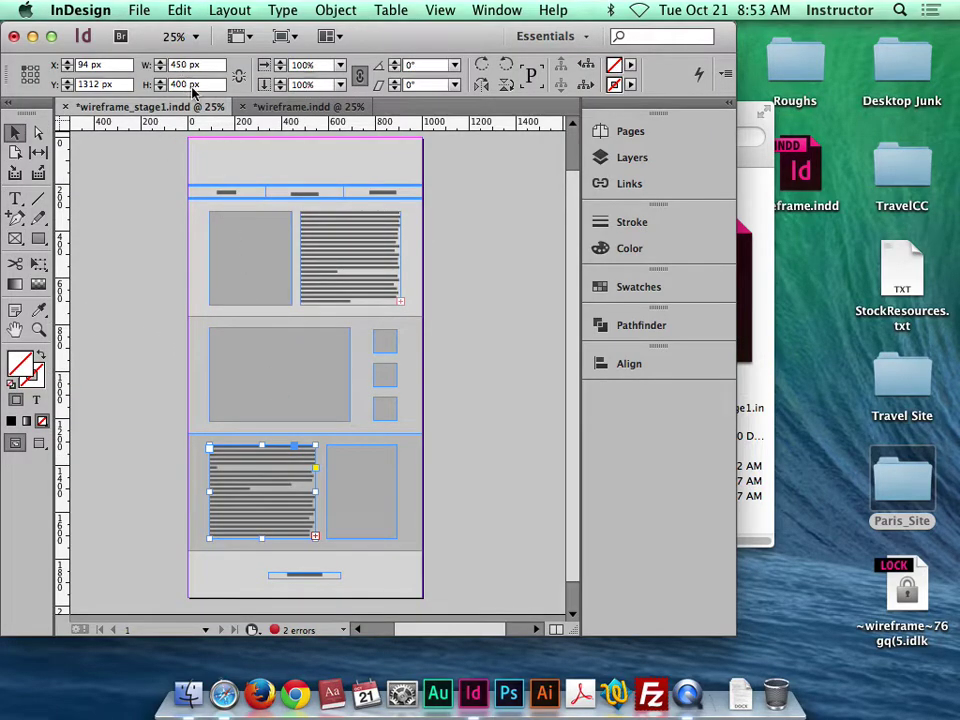
{"action": "left_click", "coordinate": [311, 107]}
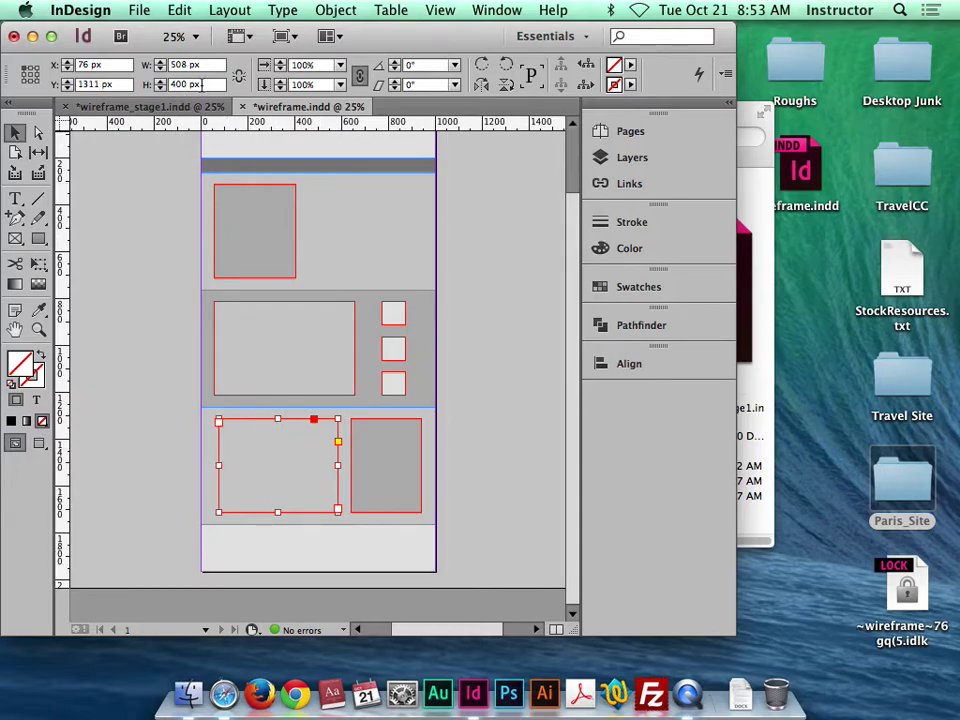
{"action": "left_click", "coordinate": [209, 64]}
{"action": "key", "text": "Return"}
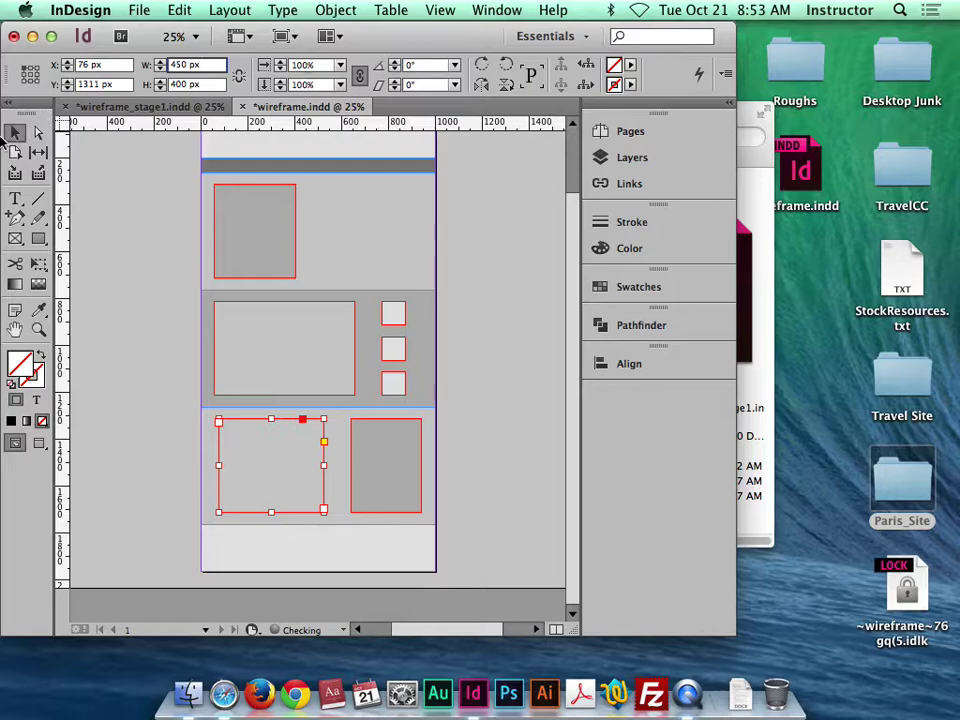
{"action": "left_click", "coordinate": [471, 478]}
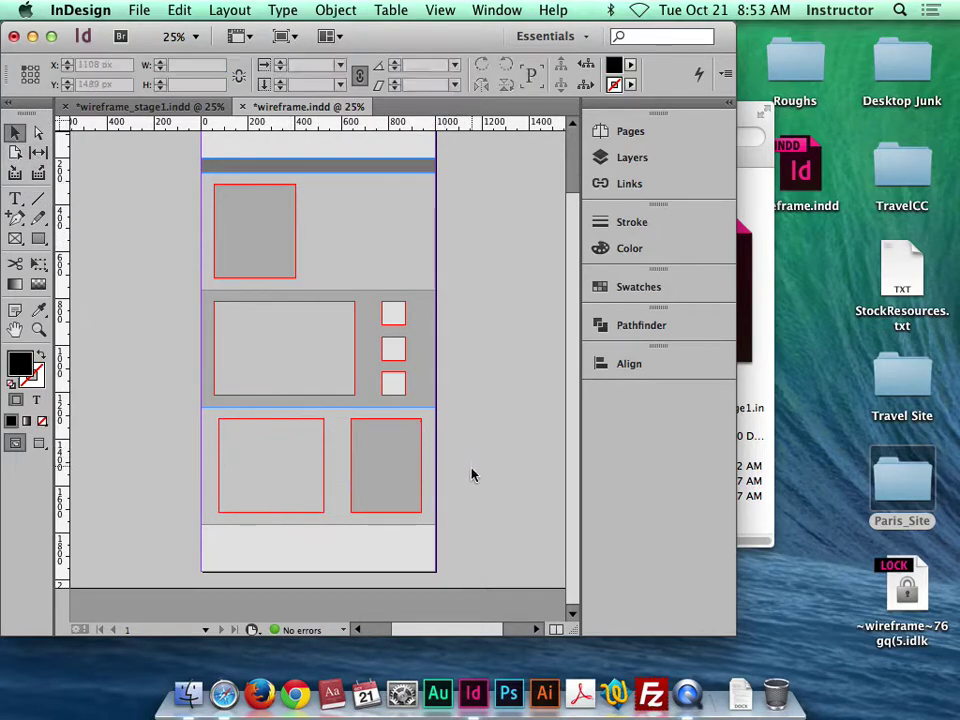
{"action": "left_click", "coordinate": [281, 435]}
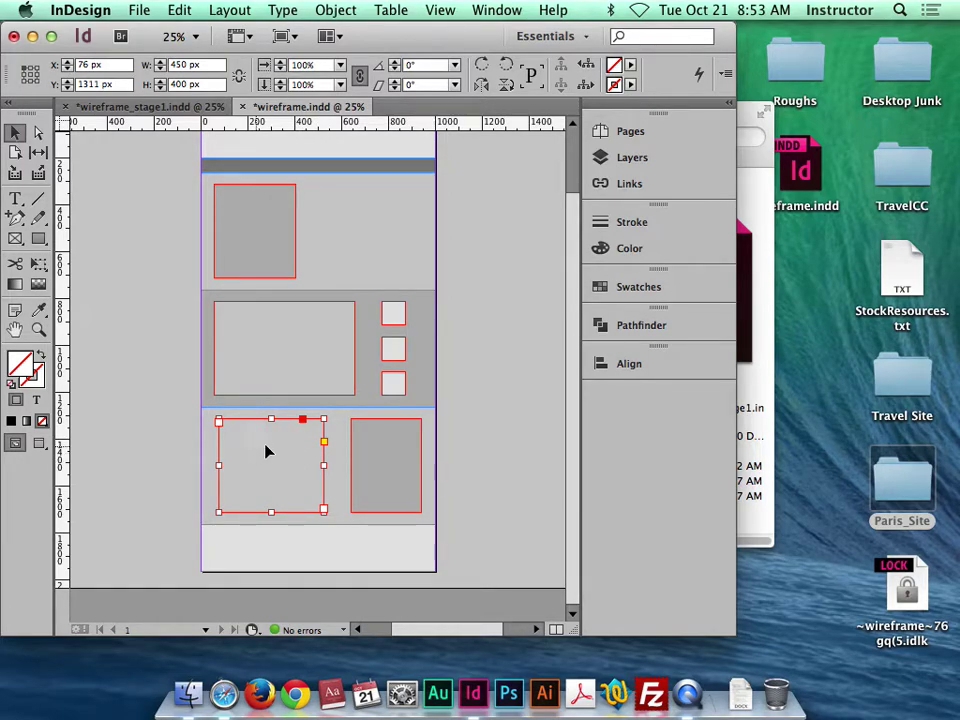
Fill the 450×400 px lower-left frame with placeholder text and zoom in to check it.
{"action": "right_click", "coordinate": [267, 451]}
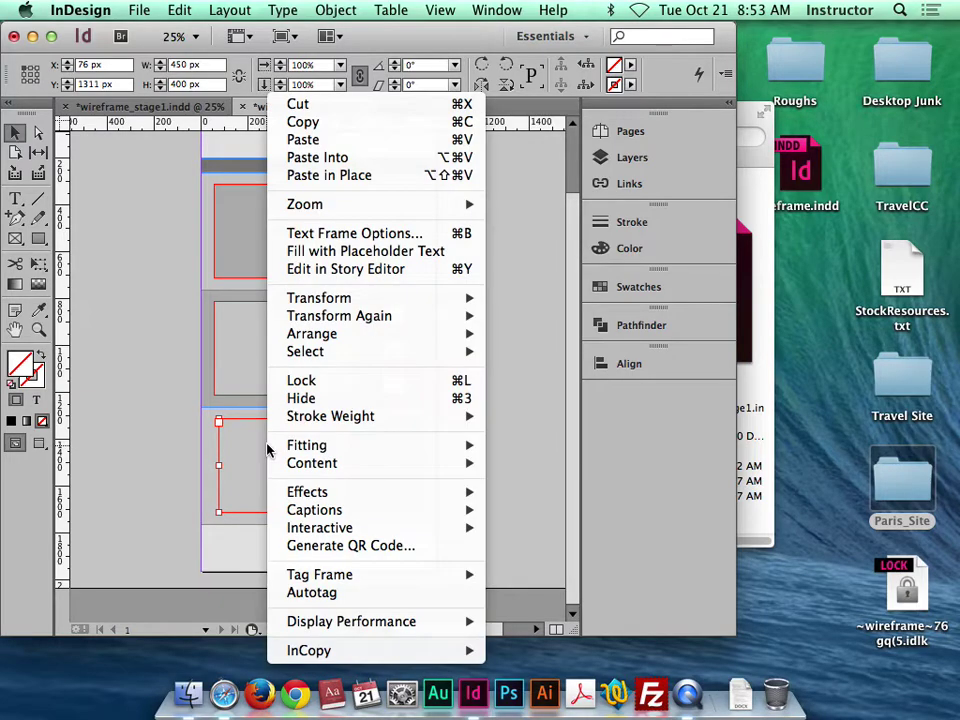
{"action": "left_click", "coordinate": [343, 258]}
{"action": "key", "text": "super+1"}
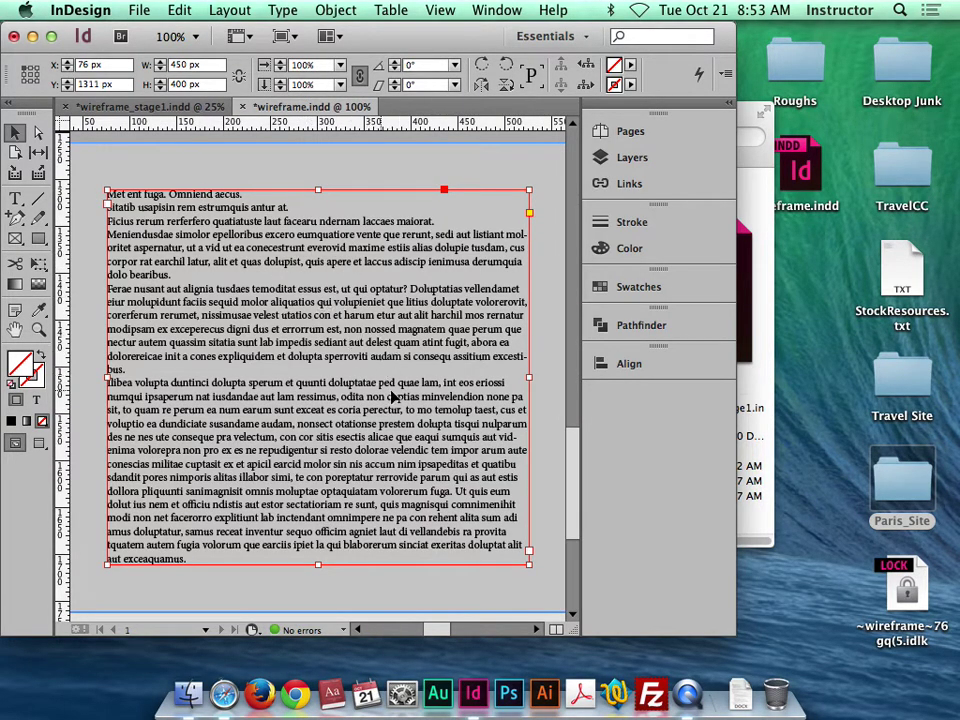
{"action": "scroll", "coordinate": [336, 428], "scroll_direction": "down", "scroll_amount": 1}
{"action": "key", "text": "super+minus"}
{"action": "key", "text": "super+minus"}
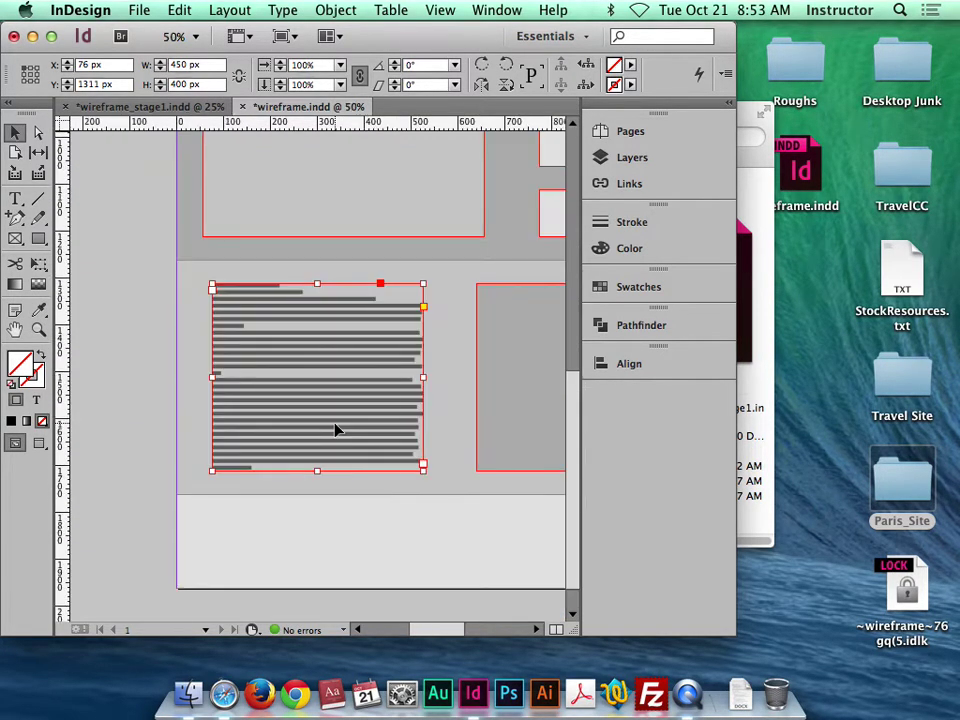
Copy the placeholder text frame beside the top image box and compare with wireframe_stage1.
{"action": "left_click", "coordinate": [503, 379]}
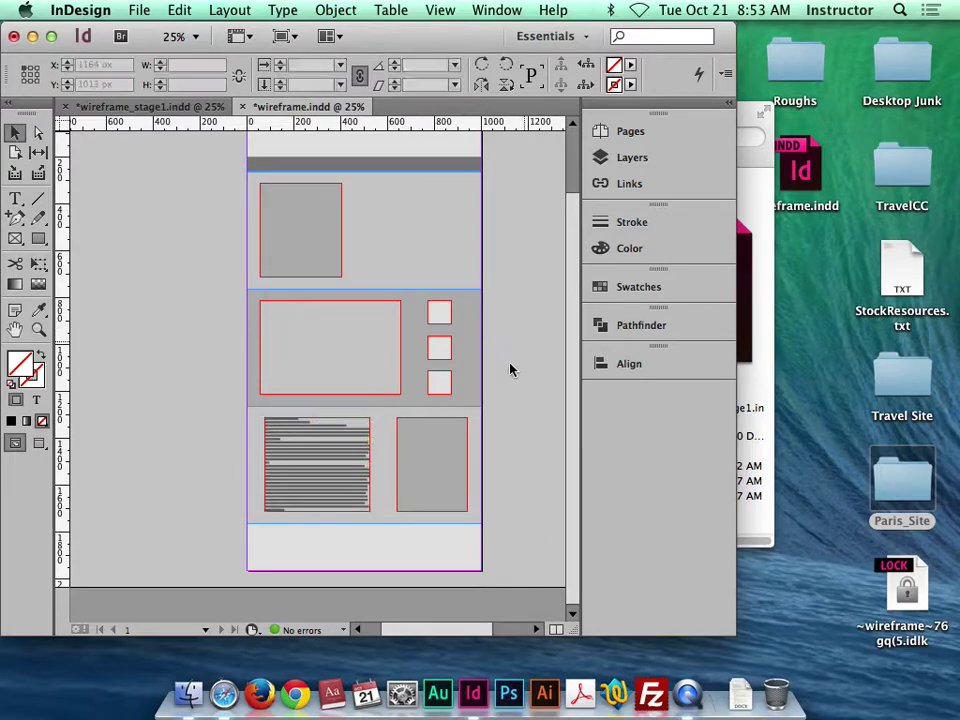
{"action": "left_click", "coordinate": [289, 482]}
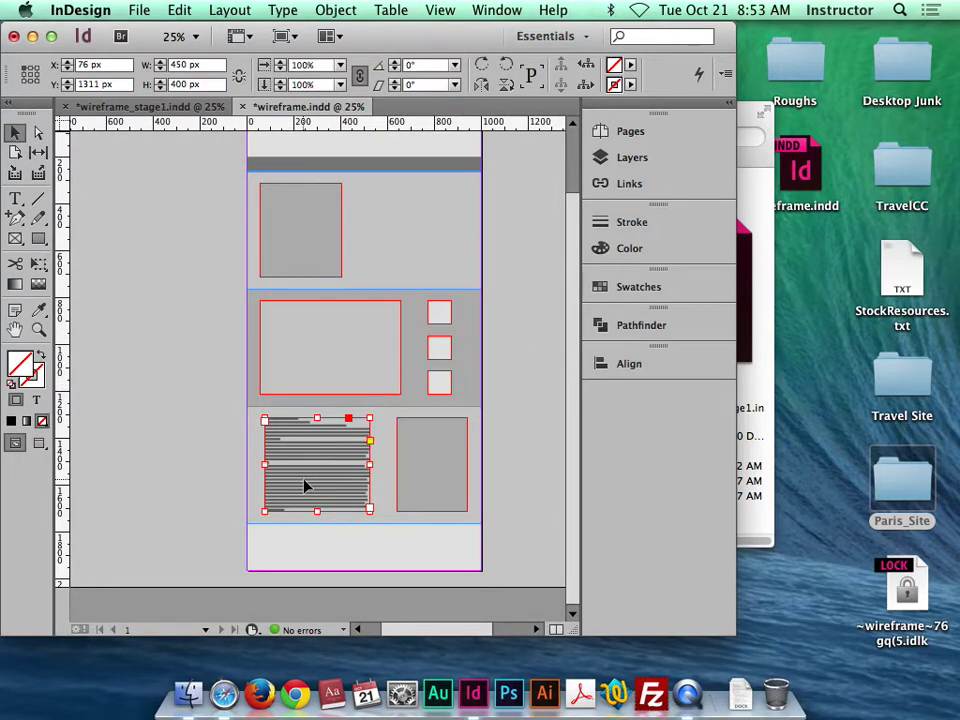
{"action": "left_click_drag", "start_coordinate": [305, 486], "coordinate": [401, 255]}
{"action": "left_click", "coordinate": [172, 106]}
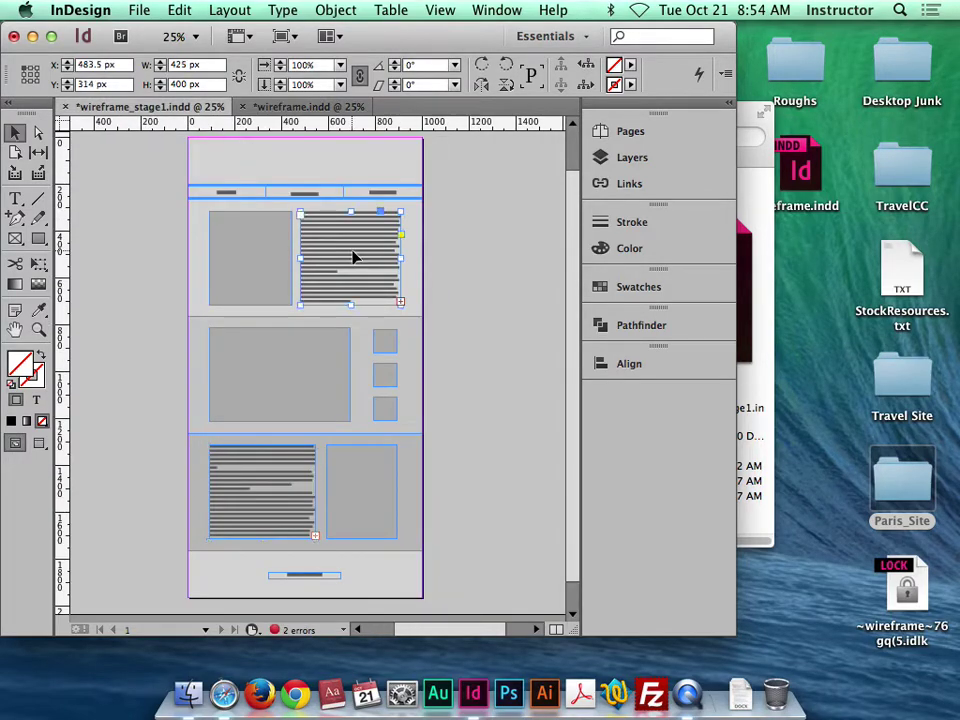
{"action": "left_click", "coordinate": [318, 108]}
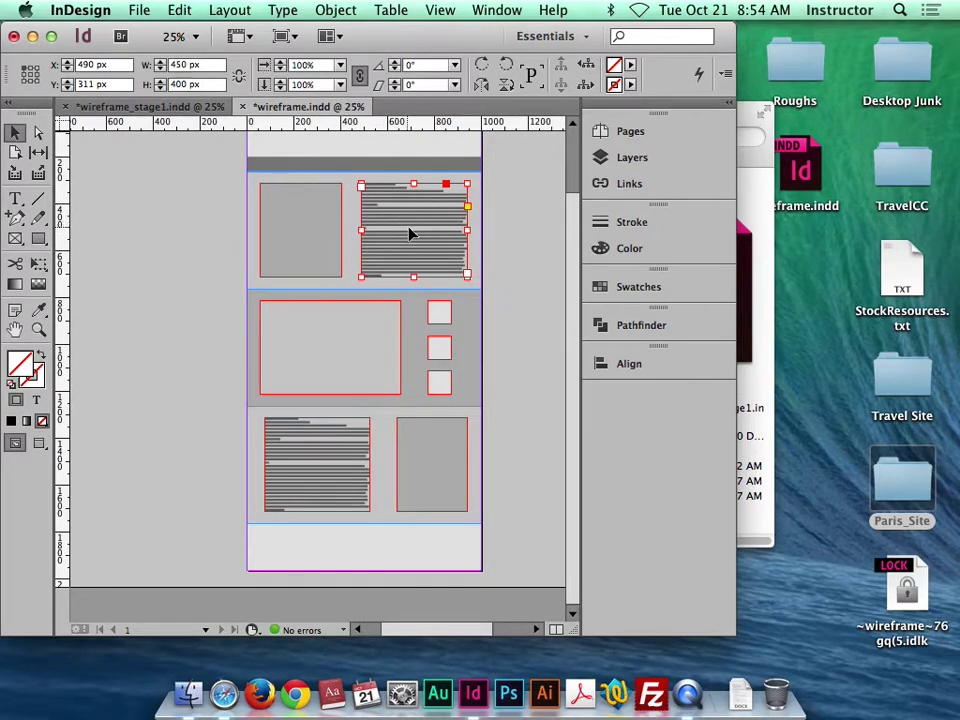
Nudge the lower text frame left to X 56 px and select it with the grey box.
{"action": "left_click", "coordinate": [489, 237]}
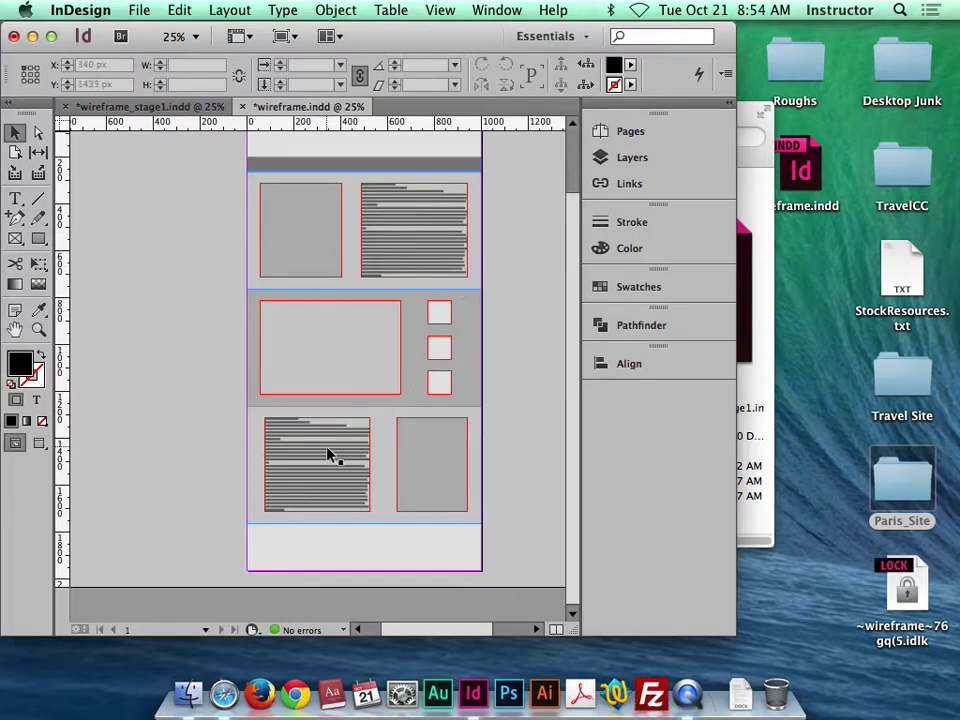
{"action": "left_click_drag", "start_coordinate": [323, 462], "coordinate": [311, 484]}
{"action": "left_click", "coordinate": [421, 478]}
{"action": "left_click", "coordinate": [510, 442]}
{"action": "left_click", "coordinate": [350, 470]}
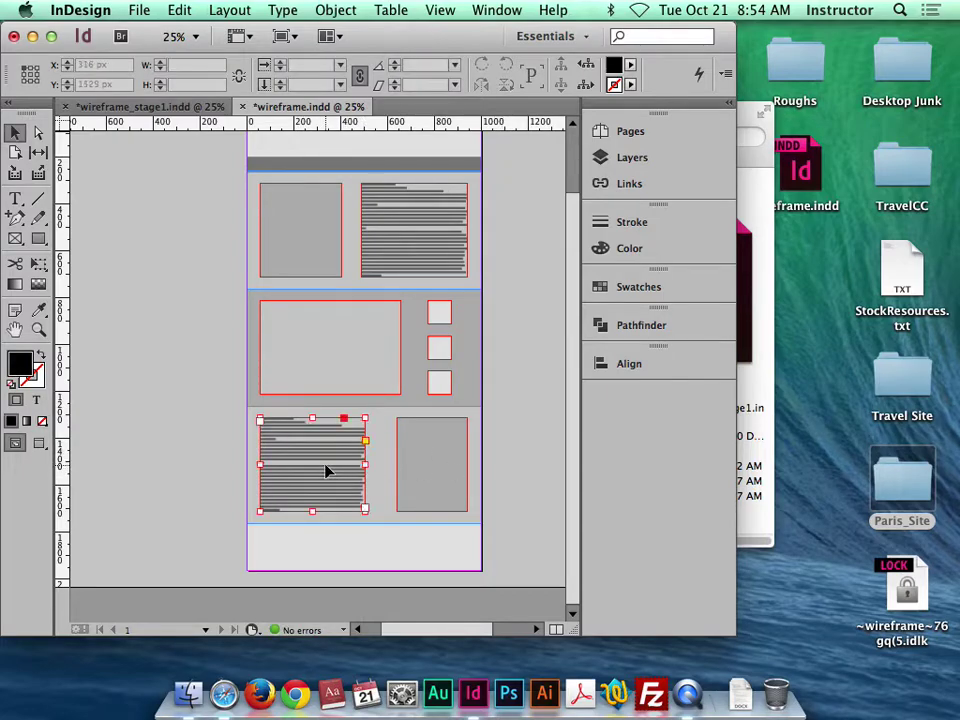
{"action": "left_click", "coordinate": [512, 469]}
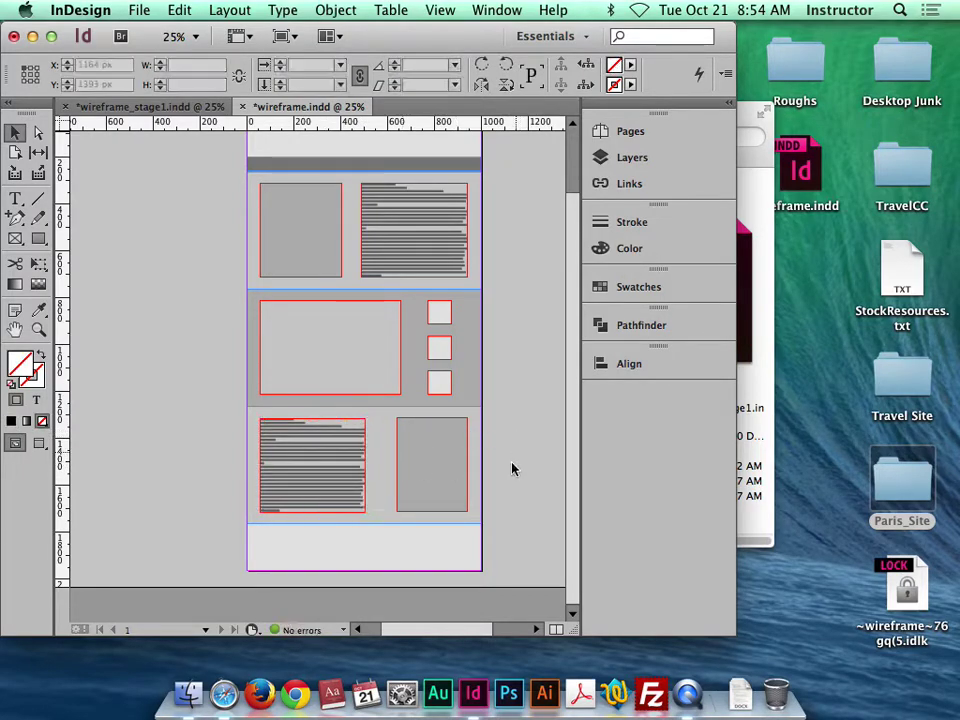
{"action": "left_click", "coordinate": [452, 459]}
{"action": "left_click", "coordinate": [336, 472], "text": "shift"}
Align the top edges of the lower text frame and grey box relative to the selection.
{"action": "left_click", "coordinate": [662, 363]}
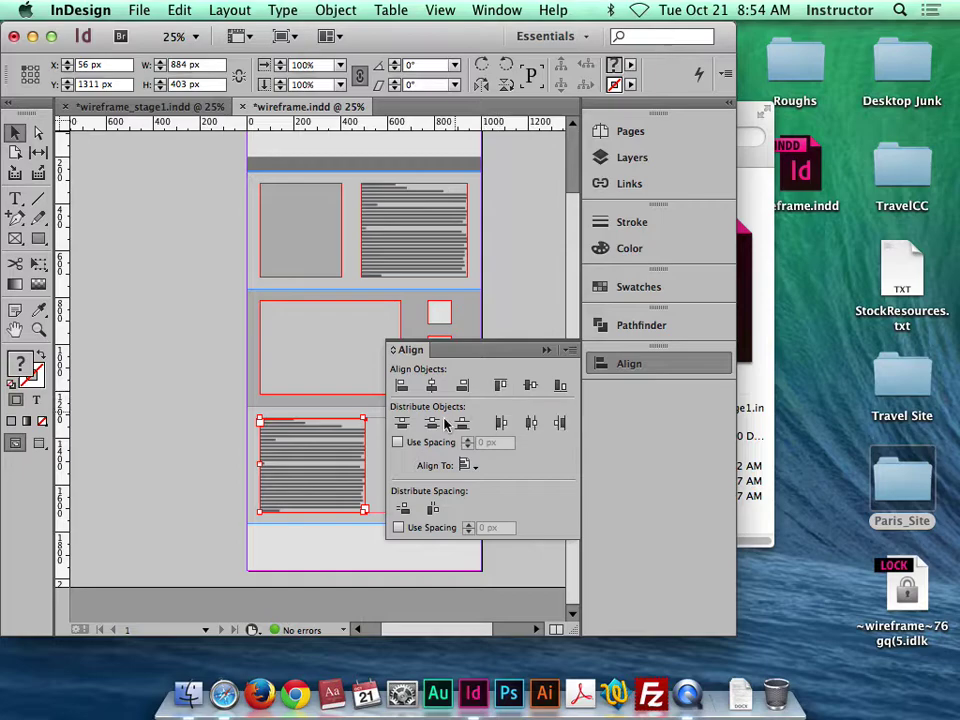
{"action": "left_click", "coordinate": [467, 465]}
{"action": "left_click", "coordinate": [521, 476]}
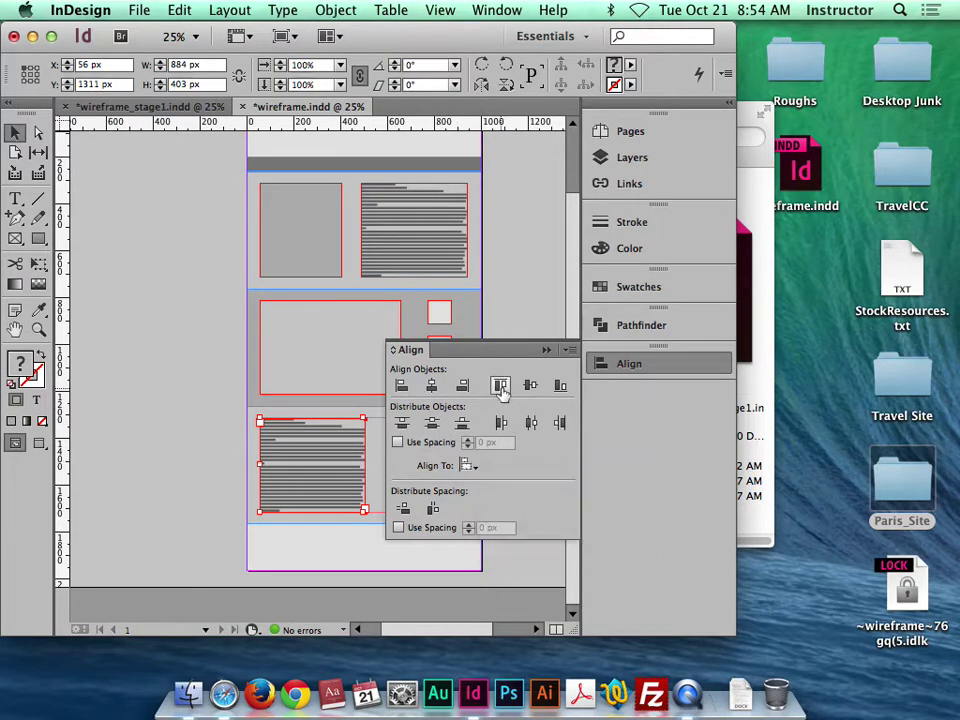
{"action": "left_click", "coordinate": [500, 385]}
{"action": "left_click", "coordinate": [548, 349]}
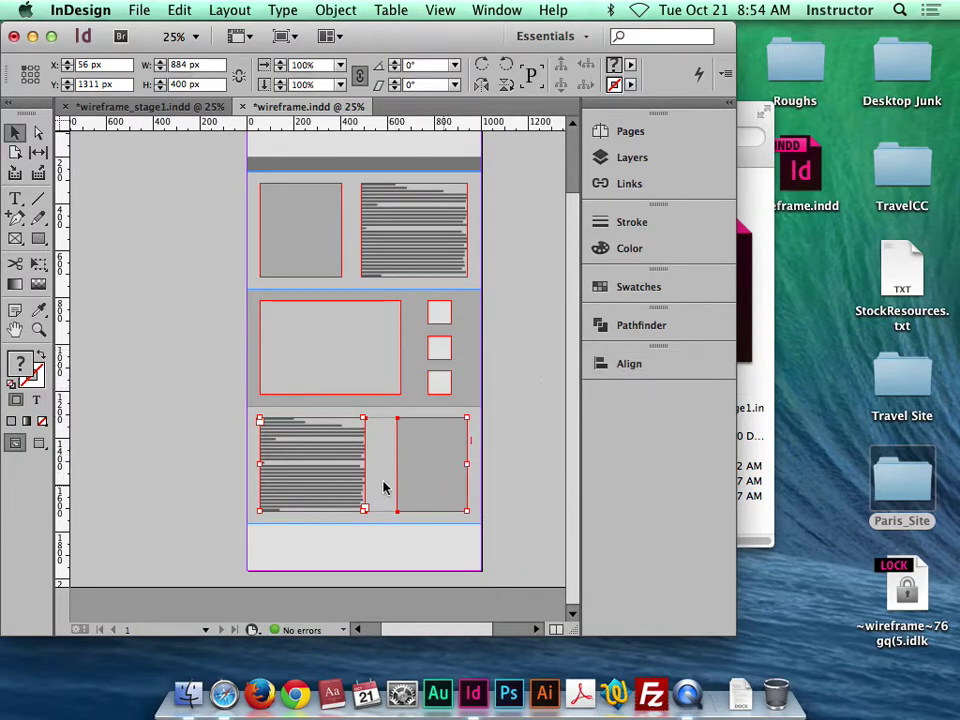
{"action": "left_click", "coordinate": [521, 423]}
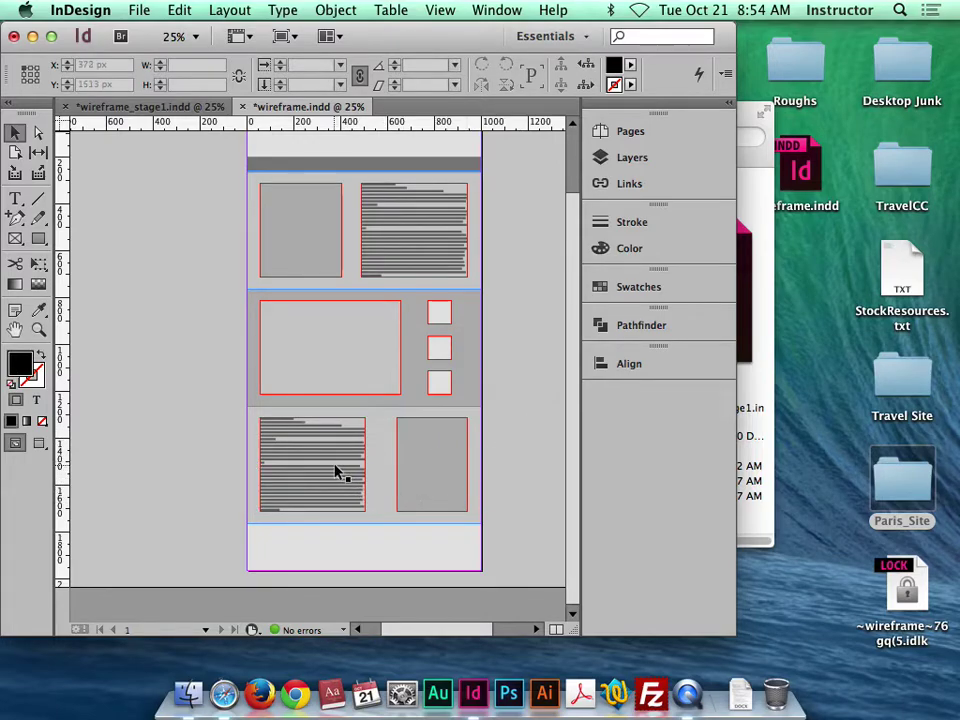
Group the text frame and grey box and shift the group slightly down-left.
{"action": "left_click", "coordinate": [338, 471]}
{"action": "left_click", "coordinate": [420, 471], "text": "shift"}
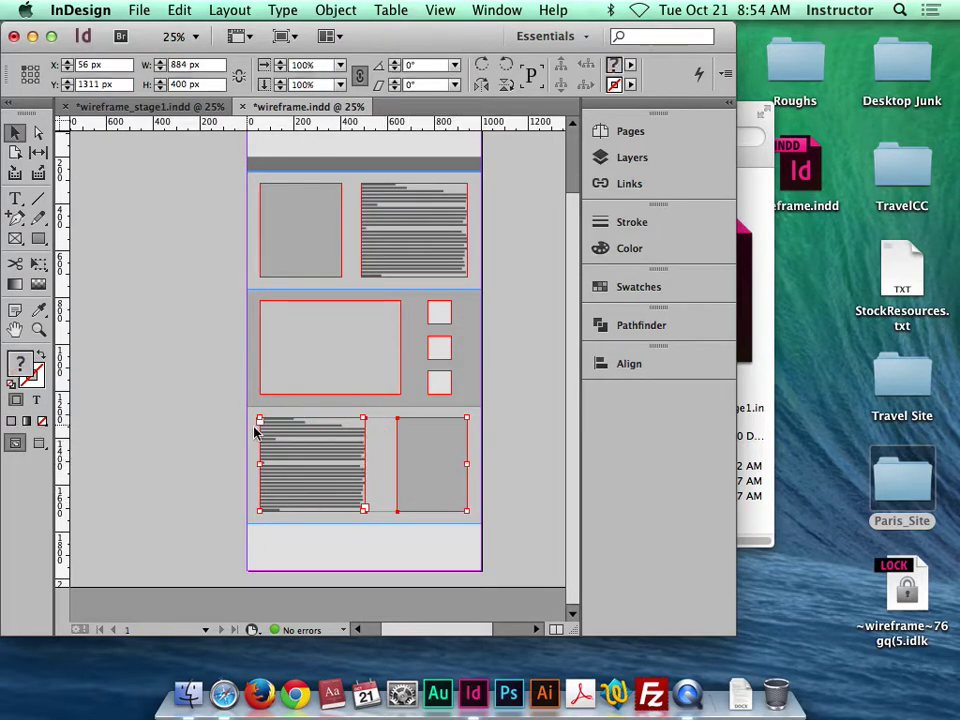
{"action": "key", "text": "super+g"}
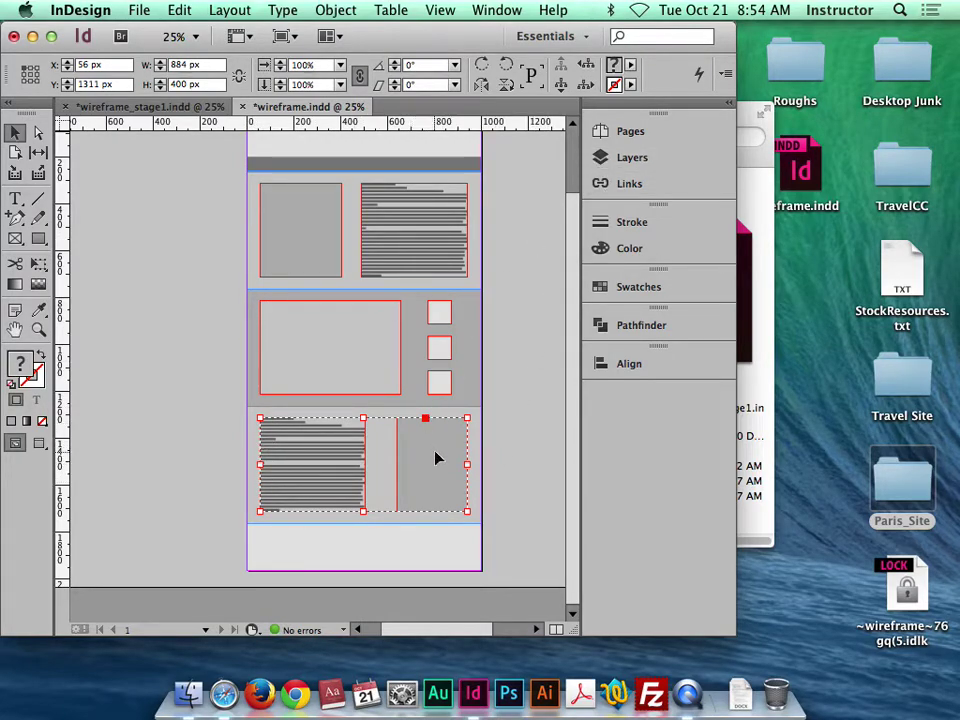
{"action": "left_click_drag", "start_coordinate": [436, 458], "coordinate": [435, 461]}
{"action": "left_click", "coordinate": [503, 459]}
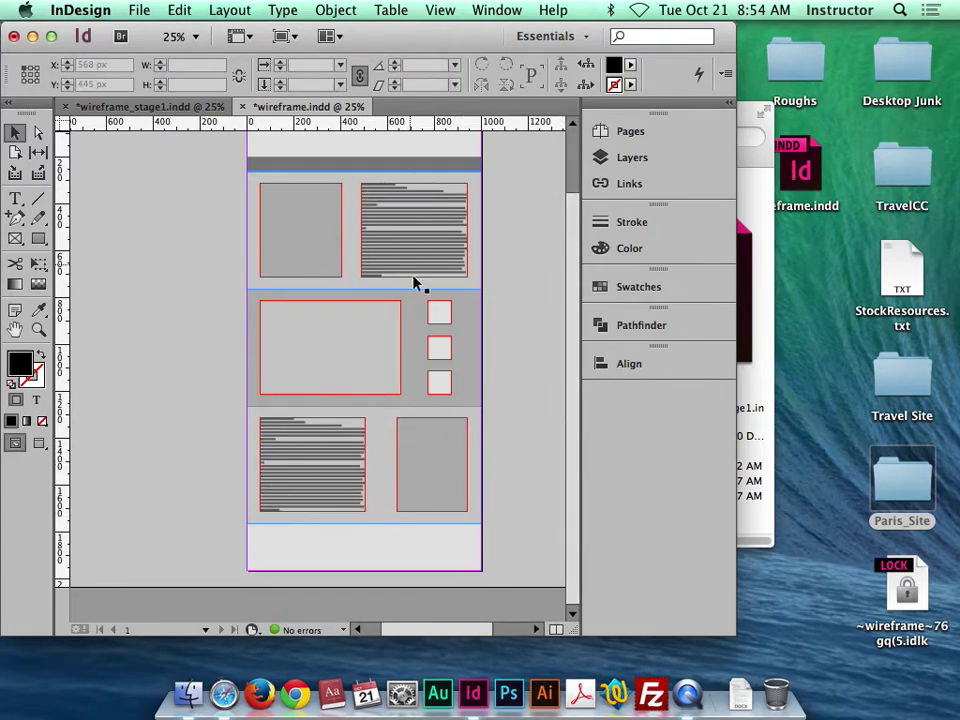
{"action": "scroll", "coordinate": [413, 306], "scroll_direction": "up", "scroll_amount": 2}
Draw a text frame on the grey navigation bar.
{"action": "key", "text": "super+equal"}
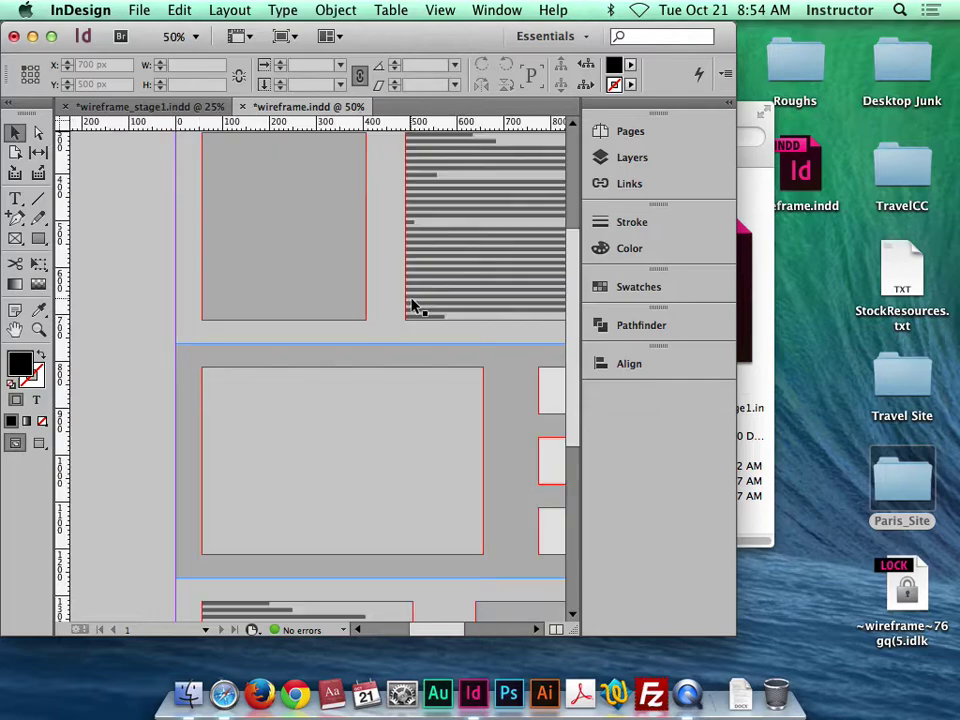
{"action": "key", "text": "super+equal"}
{"action": "left_click_drag", "start_coordinate": [379, 264], "coordinate": [234, 334]}
{"action": "key", "text": "super+minus"}
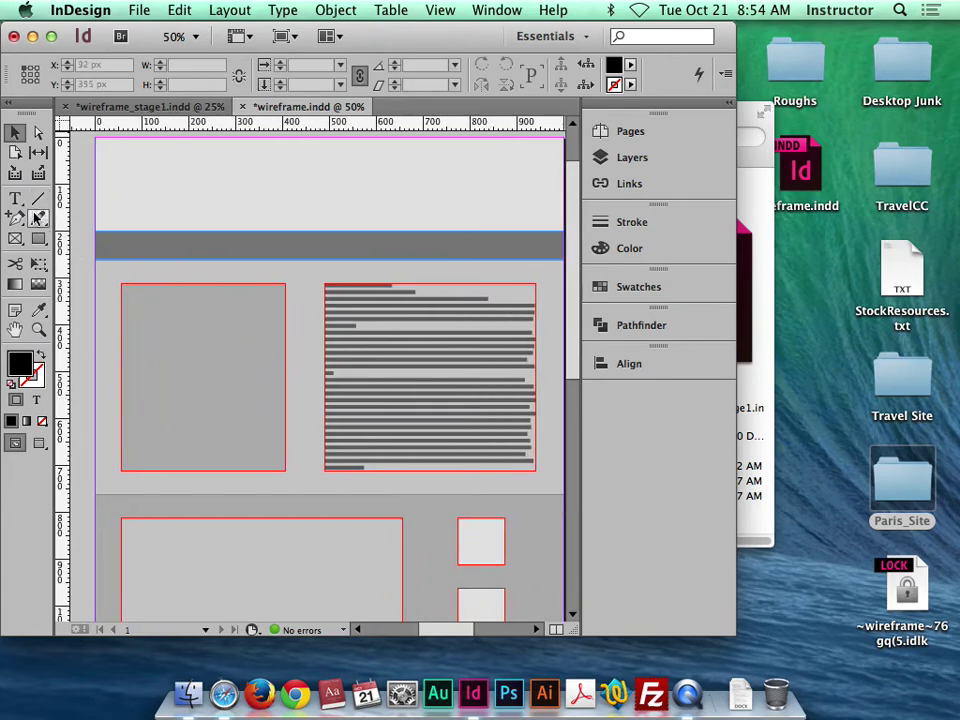
{"action": "left_click", "coordinate": [18, 200]}
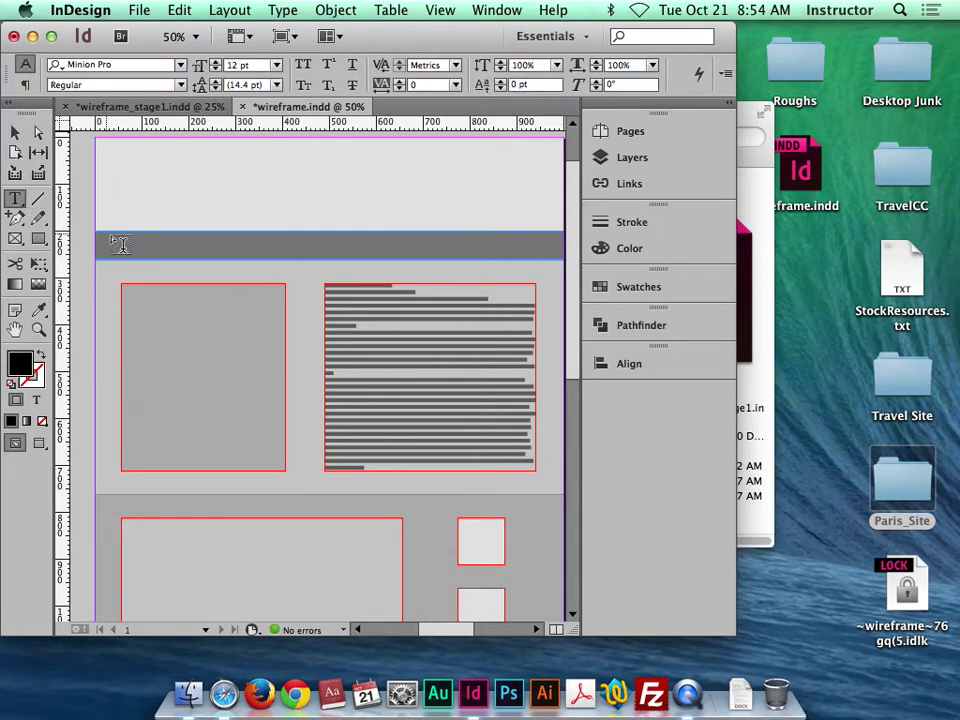
{"action": "left_click_drag", "start_coordinate": [113, 237], "coordinate": [255, 253]}
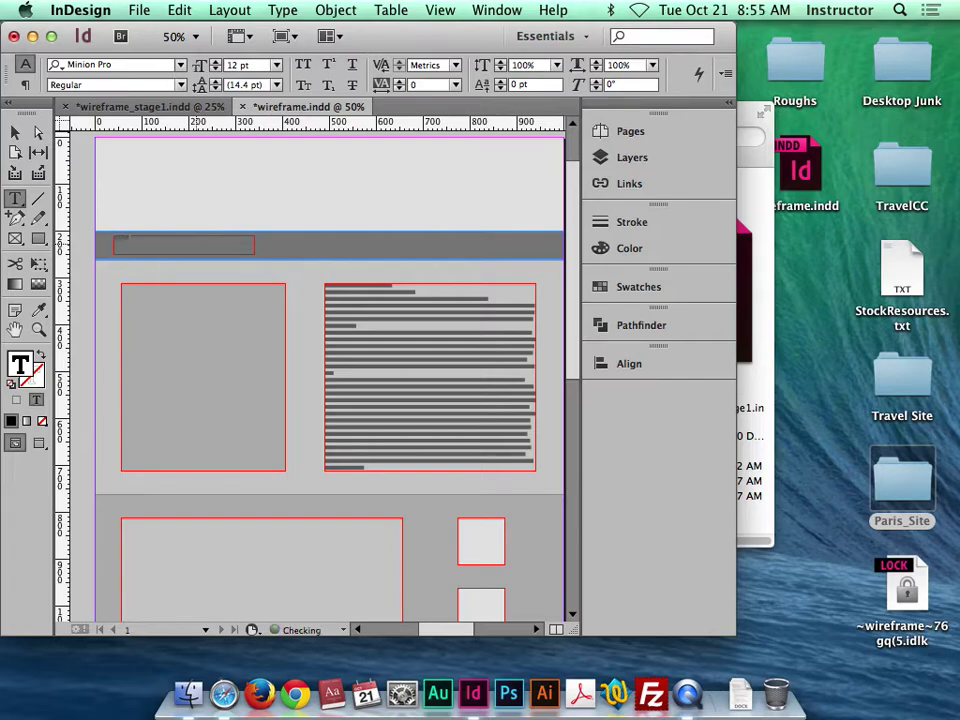
Set the Link One text to 48 pt and center it in its frame.
{"action": "key", "text": "super+a"}
{"action": "left_click", "coordinate": [278, 66]}
{"action": "left_click", "coordinate": [262, 311]}
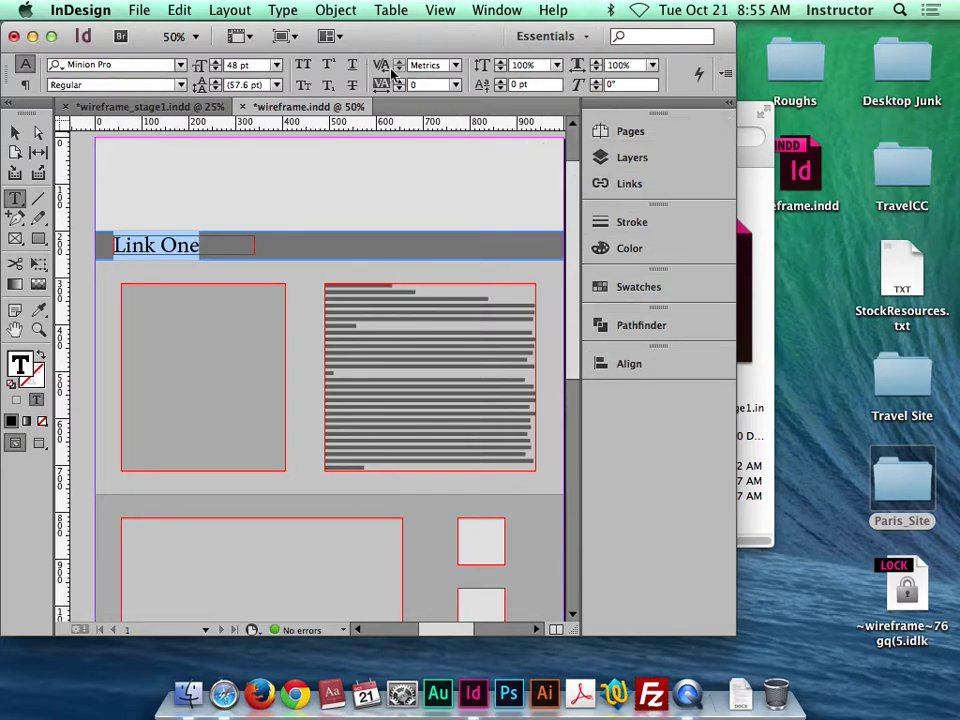
{"action": "left_click", "coordinate": [27, 84]}
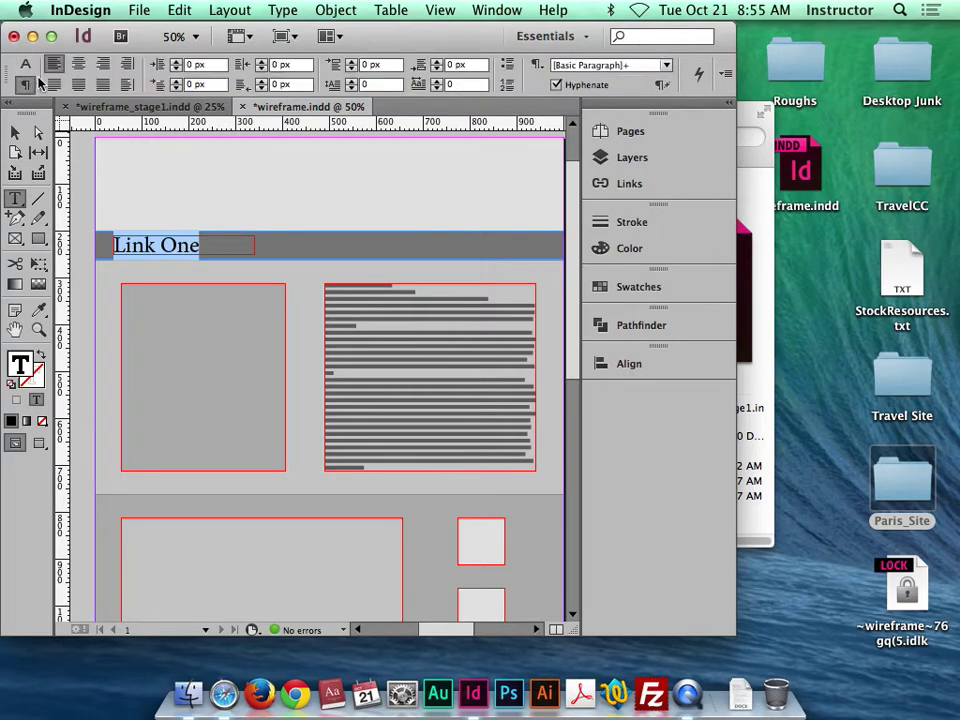
{"action": "left_click", "coordinate": [78, 63]}
{"action": "left_click", "coordinate": [15, 132]}
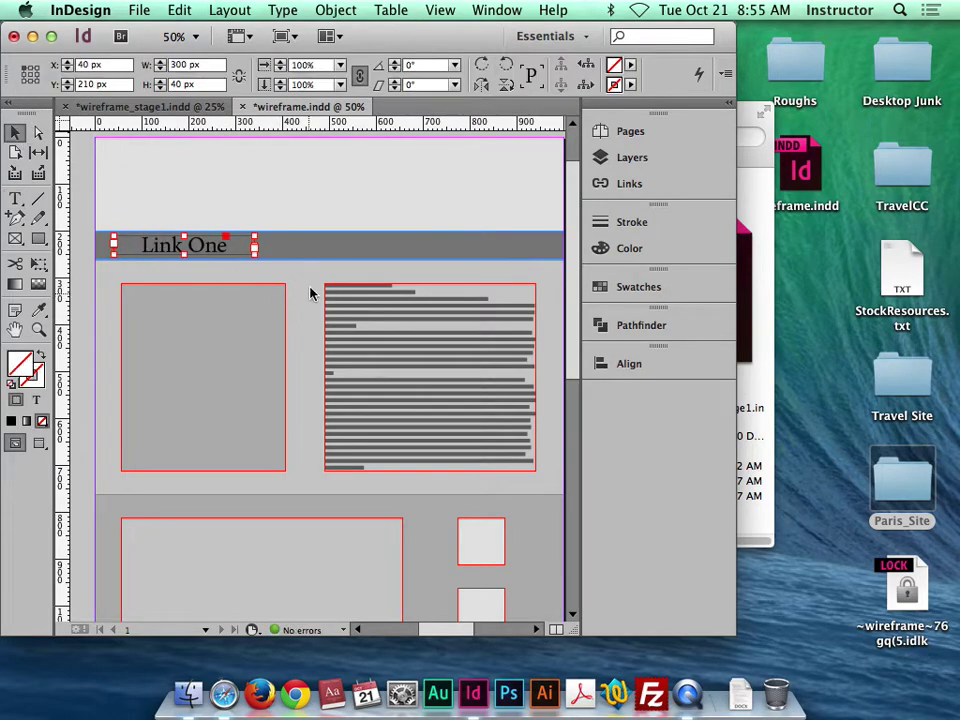
Duplicate the Link One frame to the right and change its text to Link Two.
{"action": "left_click_drag", "start_coordinate": [203, 250], "coordinate": [444, 247]}
{"action": "double_click", "coordinate": [455, 250]}
{"action": "type", "text": "Two"}
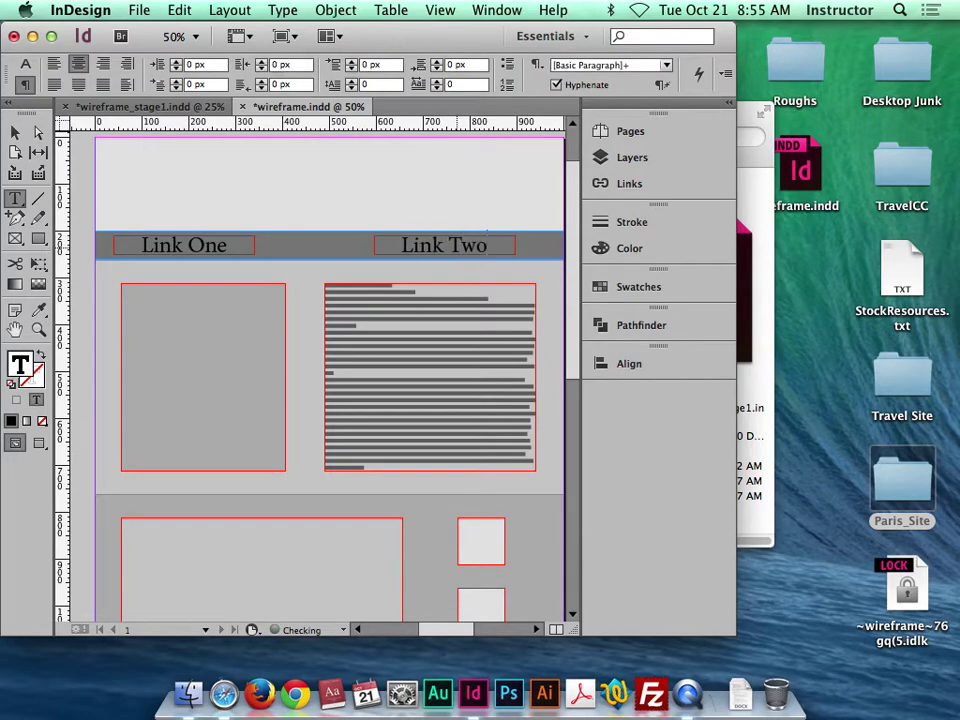
{"action": "key", "text": "super+minus"}
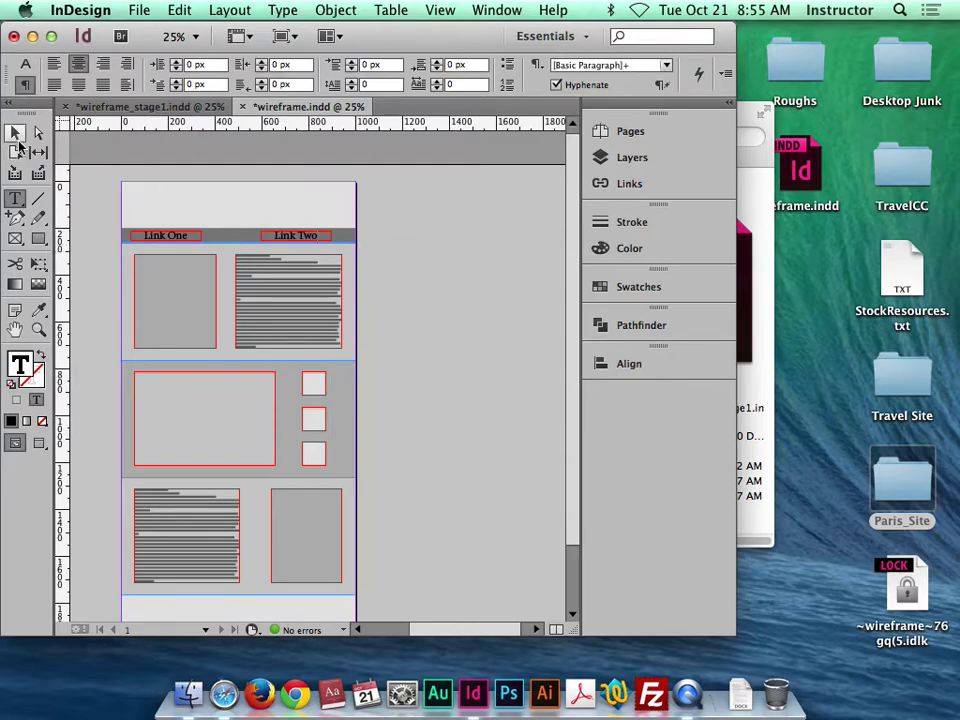
Move Link Two into line beside Link One on the grey bar.
{"action": "key", "text": "Escape"}
{"action": "mouse_move", "coordinate": [313, 236]}
{"action": "left_mouse_down"}
{"action": "mouse_move", "coordinate": [236, 240]}
{"action": "mouse_move", "coordinate": [315, 236]}
{"action": "left_mouse_up"}
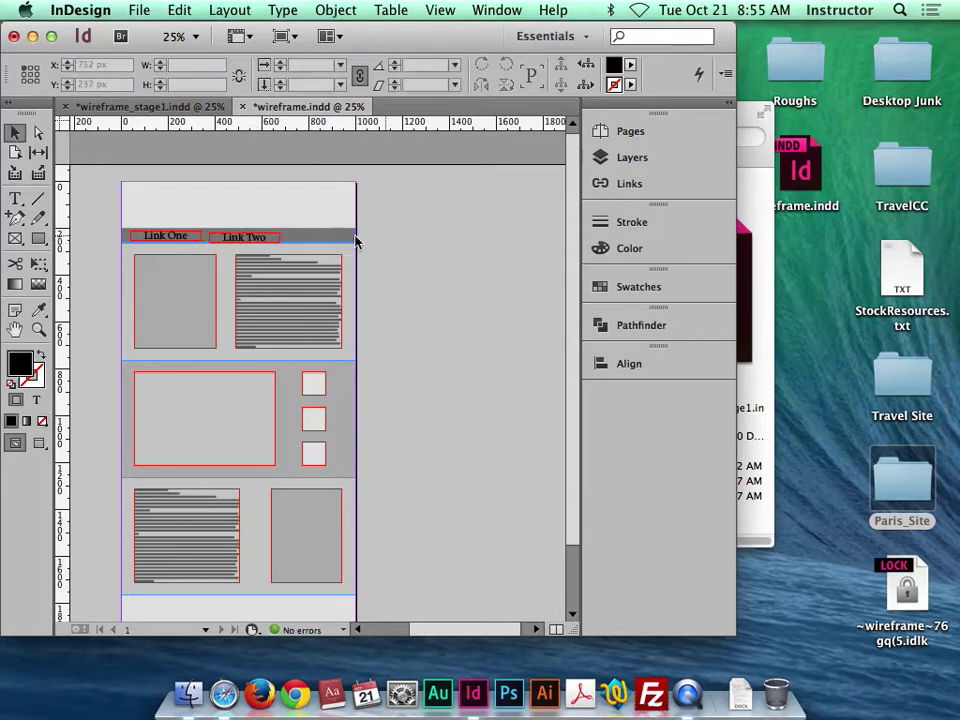
{"action": "left_click_drag", "start_coordinate": [306, 249], "coordinate": [345, 238]}
Change the third link frame's text to Link Three and select all three links.
{"action": "double_click", "coordinate": [342, 237]}
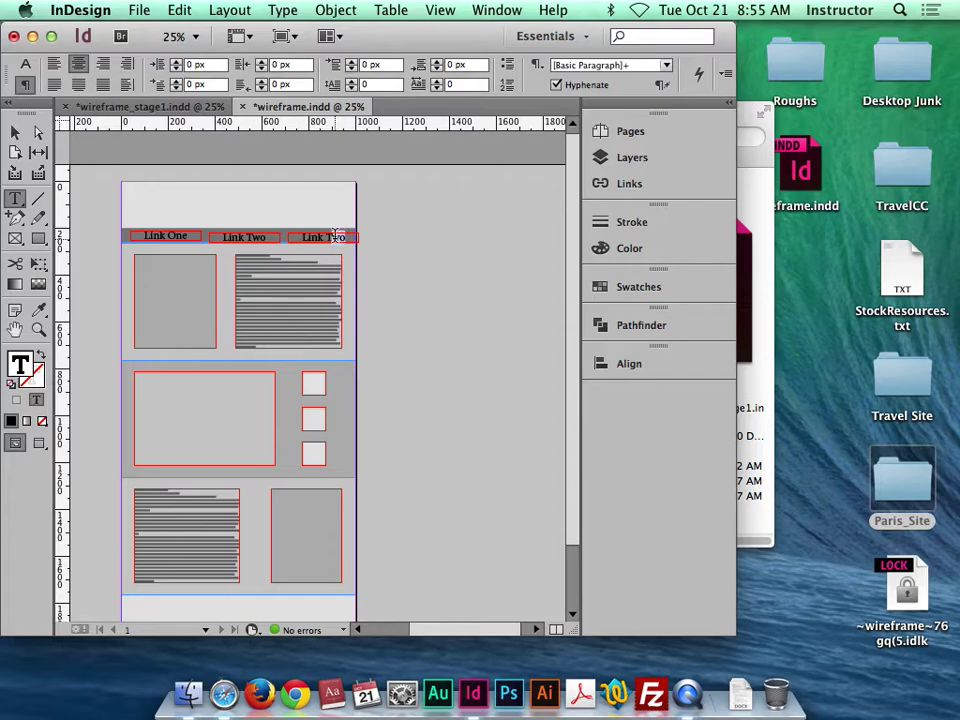
{"action": "type", "text": "Three"}
{"action": "key", "text": "Escape"}
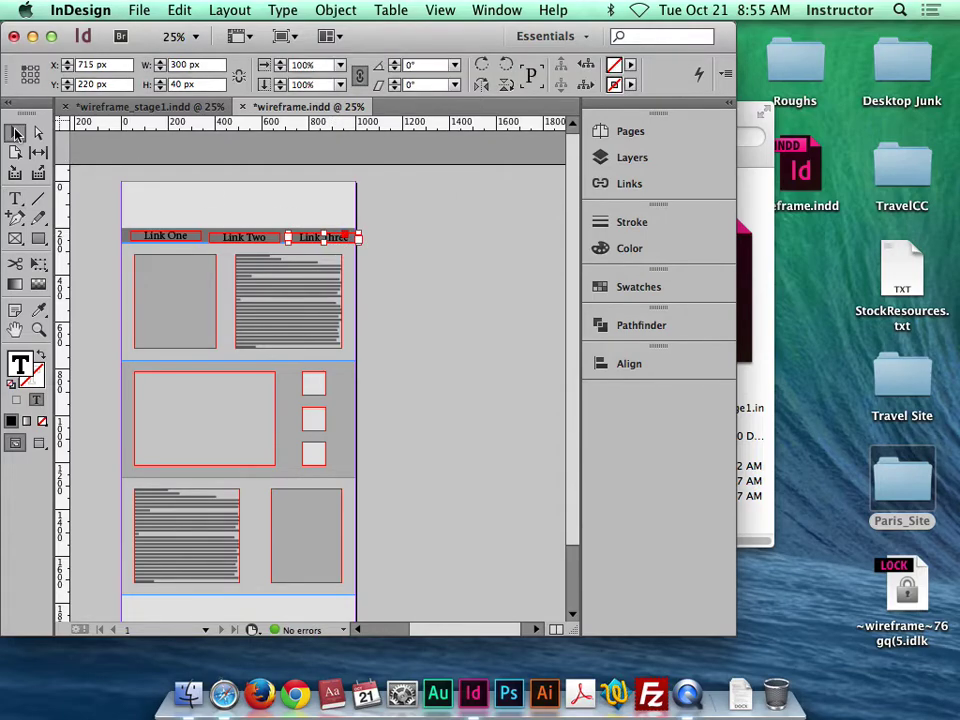
{"action": "left_click", "coordinate": [388, 264]}
{"action": "left_click_drag", "start_coordinate": [388, 234], "coordinate": [160, 240]}
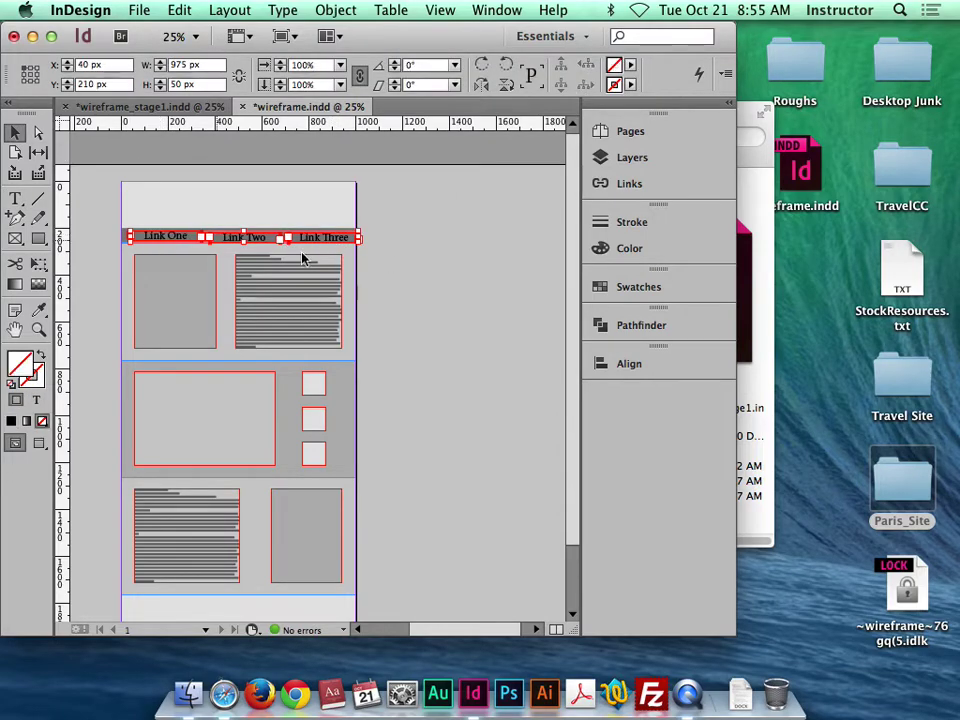
Align the links' vertical centers and distribute their horizontal centers across the page.
{"action": "left_click", "coordinate": [626, 364]}
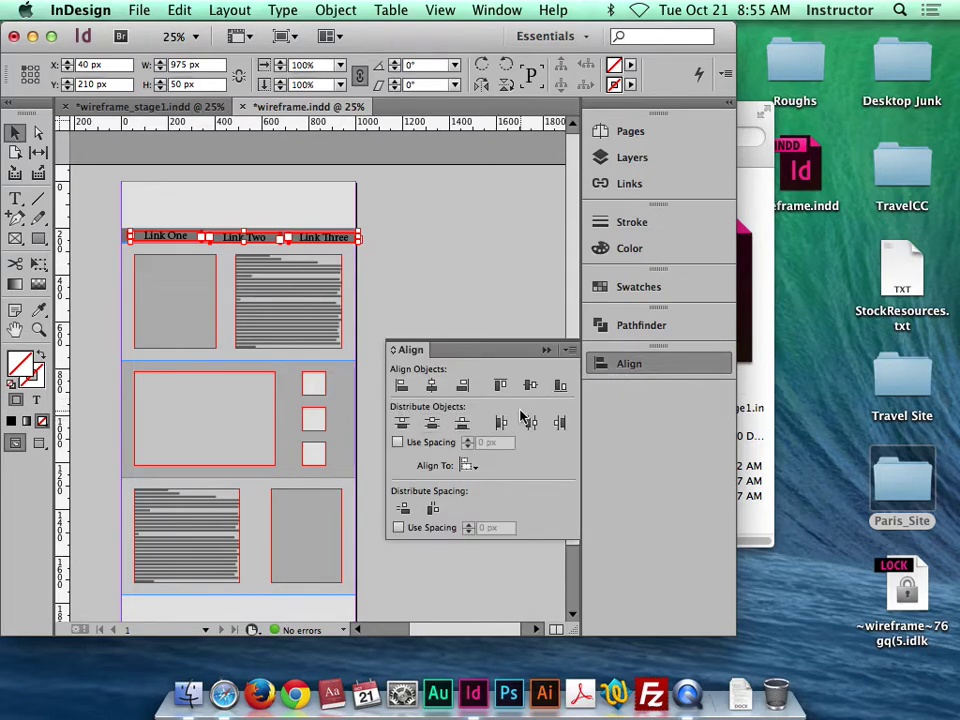
{"action": "left_click", "coordinate": [530, 387]}
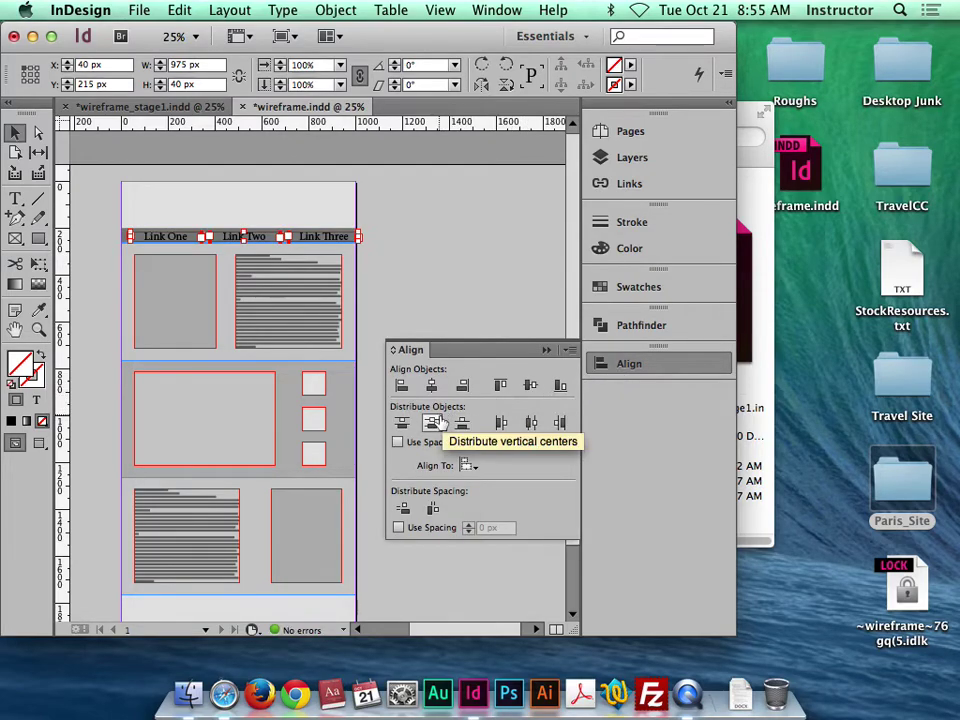
{"action": "left_click", "coordinate": [529, 424]}
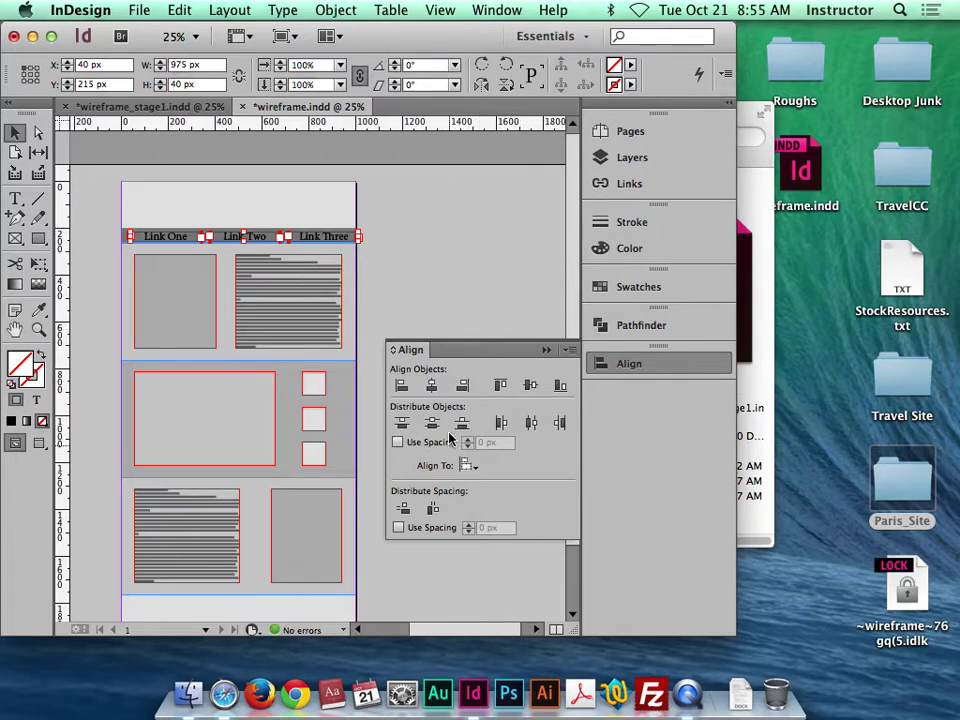
{"action": "left_click", "coordinate": [467, 465]}
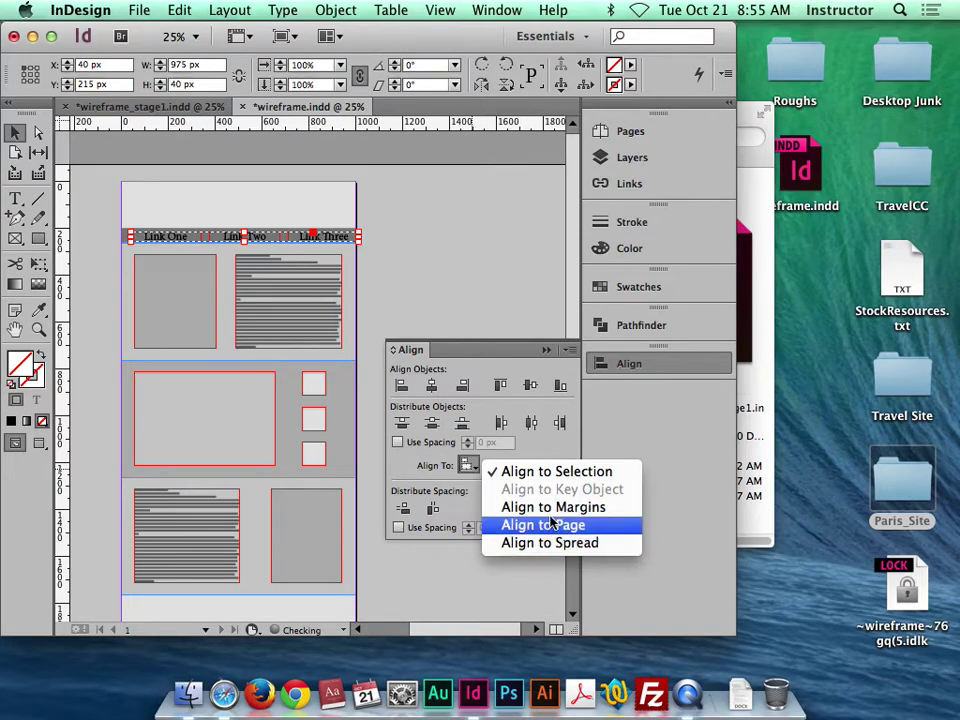
{"action": "left_click", "coordinate": [540, 522]}
{"action": "left_click", "coordinate": [500, 421]}
Nudge the three link frames up to center them in the grey bar.
{"action": "left_click", "coordinate": [352, 274]}
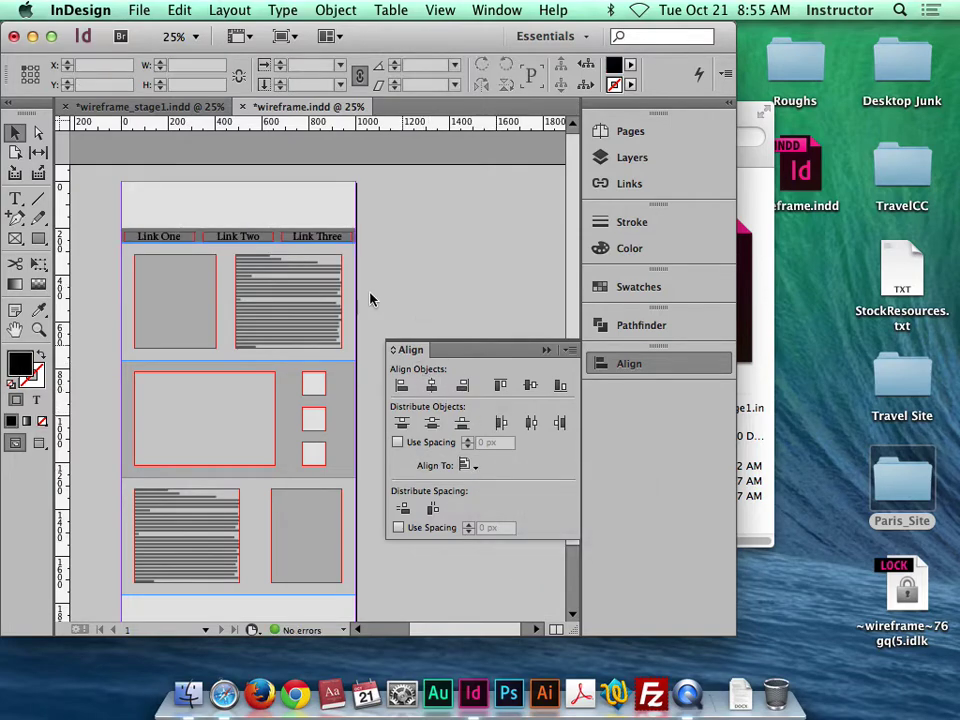
{"action": "left_click", "coordinate": [322, 240]}
{"action": "key", "text": "super+equal"}
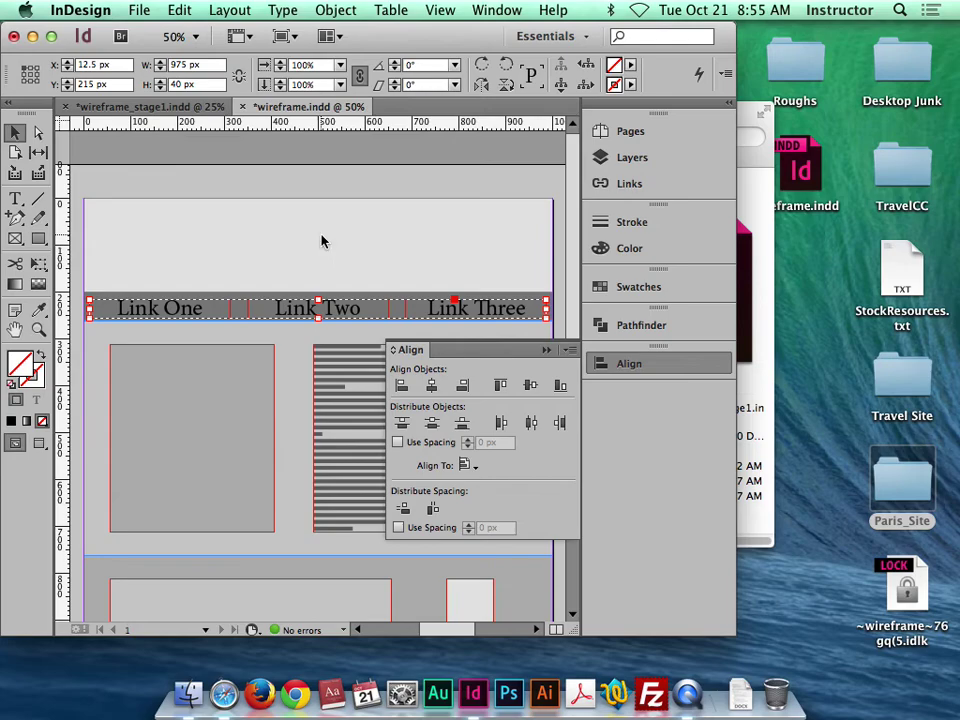
{"action": "key", "text": "Up"}
{"action": "key", "text": "Up"}
{"action": "key", "text": "Up"}
{"action": "key", "text": "Up"}
{"action": "key", "text": "Up"}
{"action": "key", "text": "Up"}
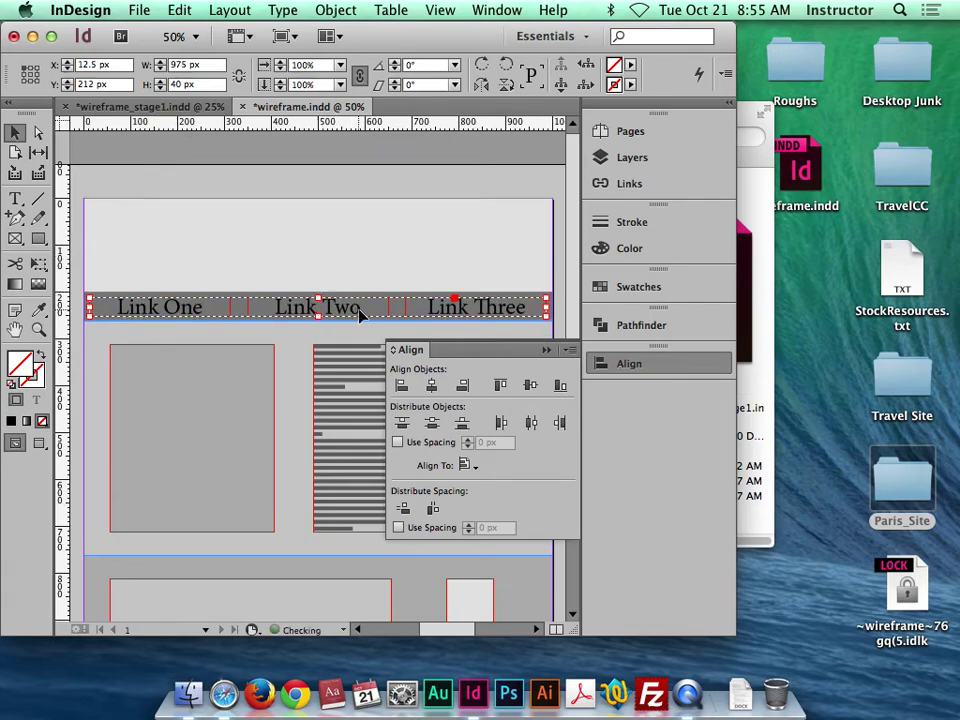
{"action": "left_click", "coordinate": [454, 225]}
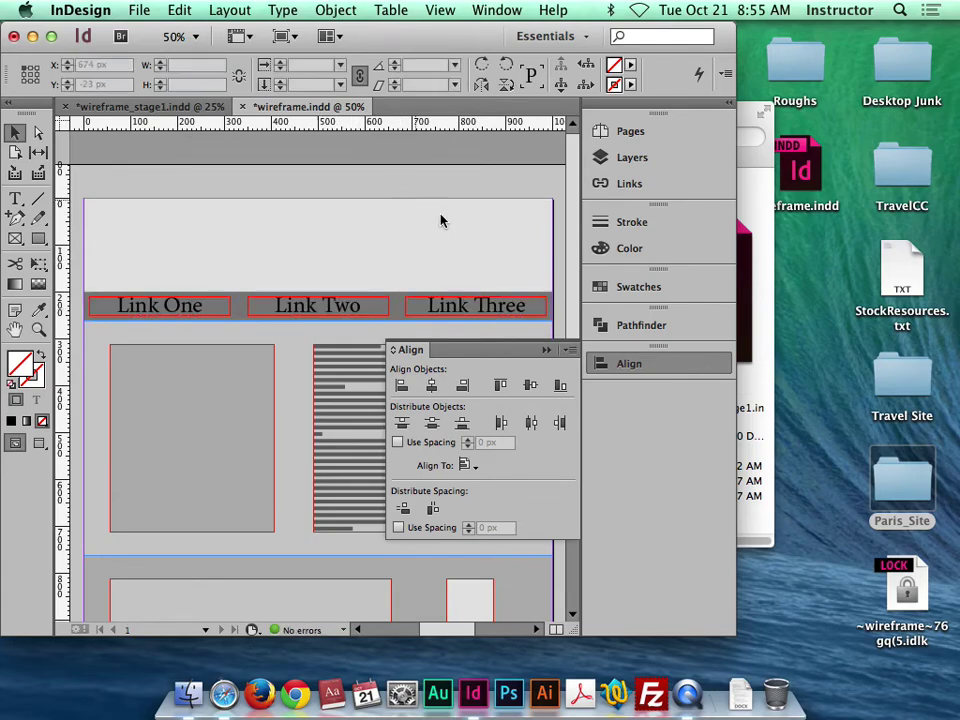
Save wireframe.indd, close the Align panel, and move the InDesign window aside to reveal Finder.
{"action": "key", "text": "super+minus"}
{"action": "key", "text": "super+minus"}
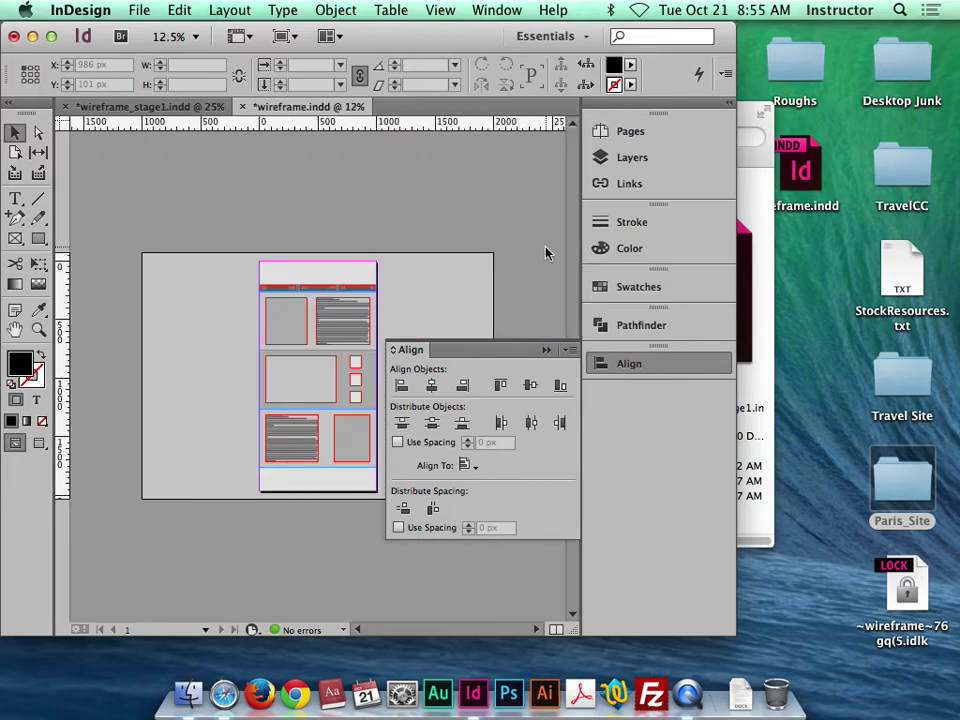
{"action": "key", "text": "super+equal"}
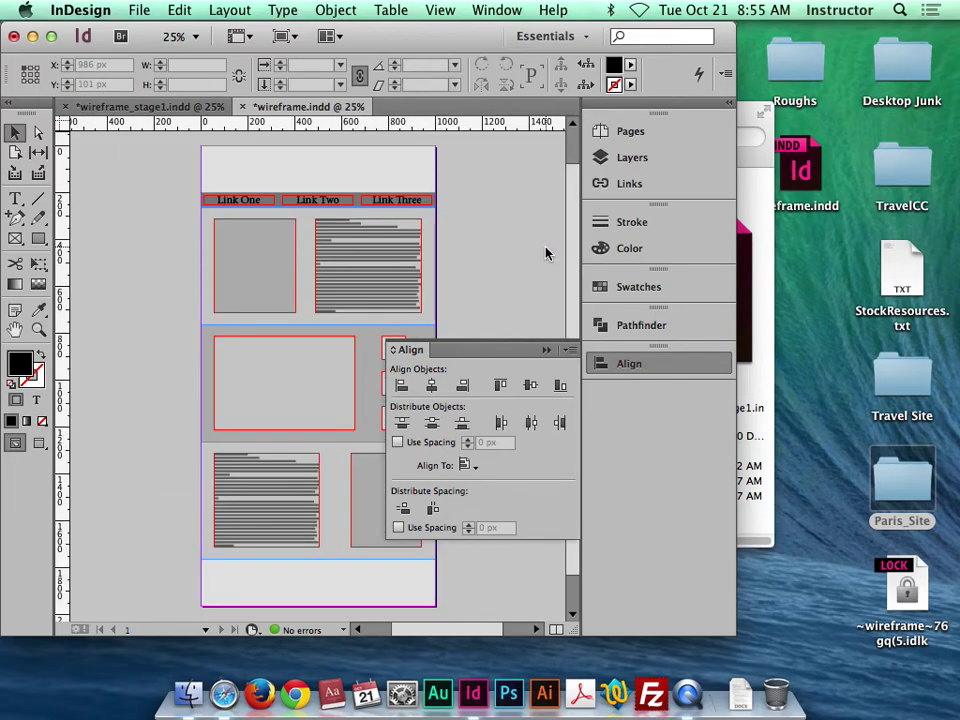
{"action": "key", "text": "super+s"}
{"action": "left_click", "coordinate": [548, 349]}
{"action": "left_click_drag", "start_coordinate": [375, 35], "coordinate": [463, 38]}
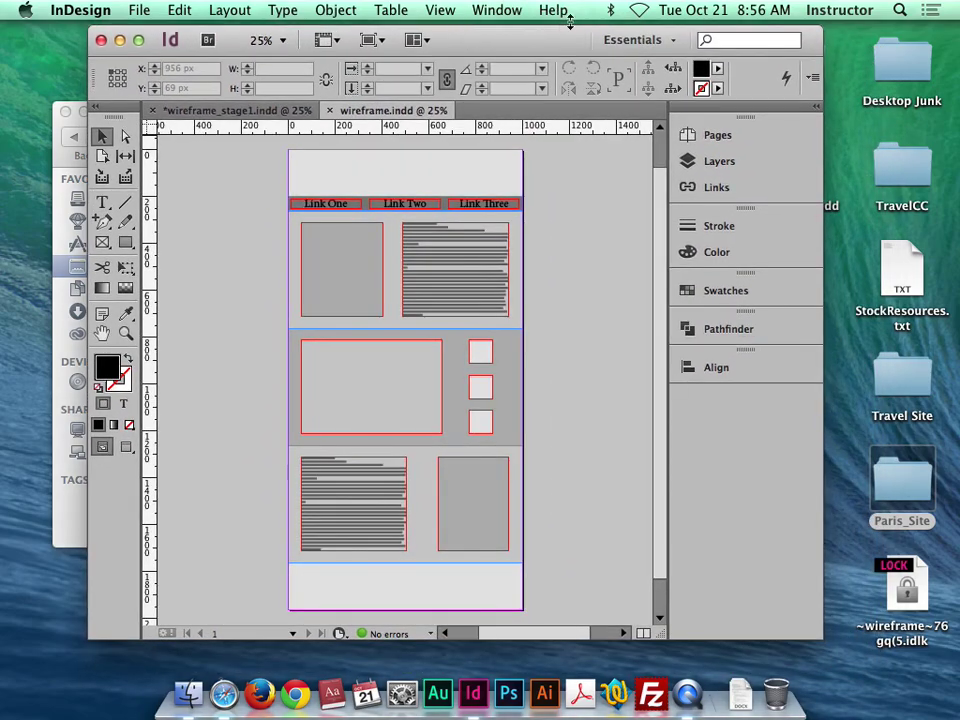